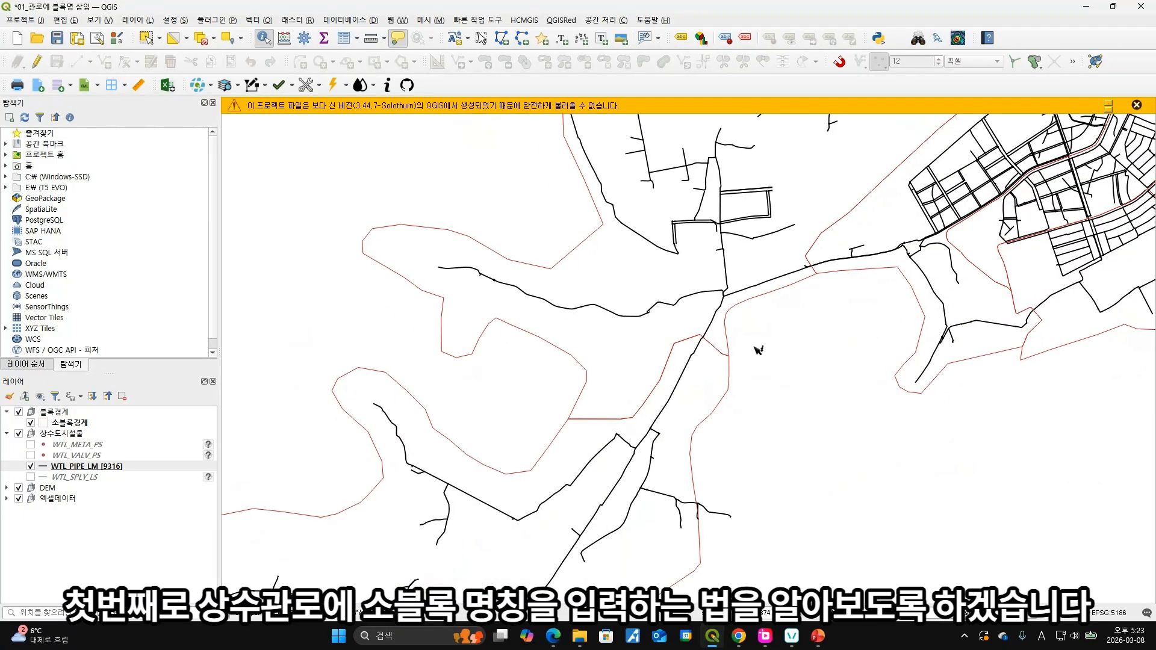
# Open the processing toolbox and clear the existing algorithm search
pyautogui.moveTo(788, 409); pyautogui.dragTo(813, 364)
pyautogui.scroll(5, 735, 296)
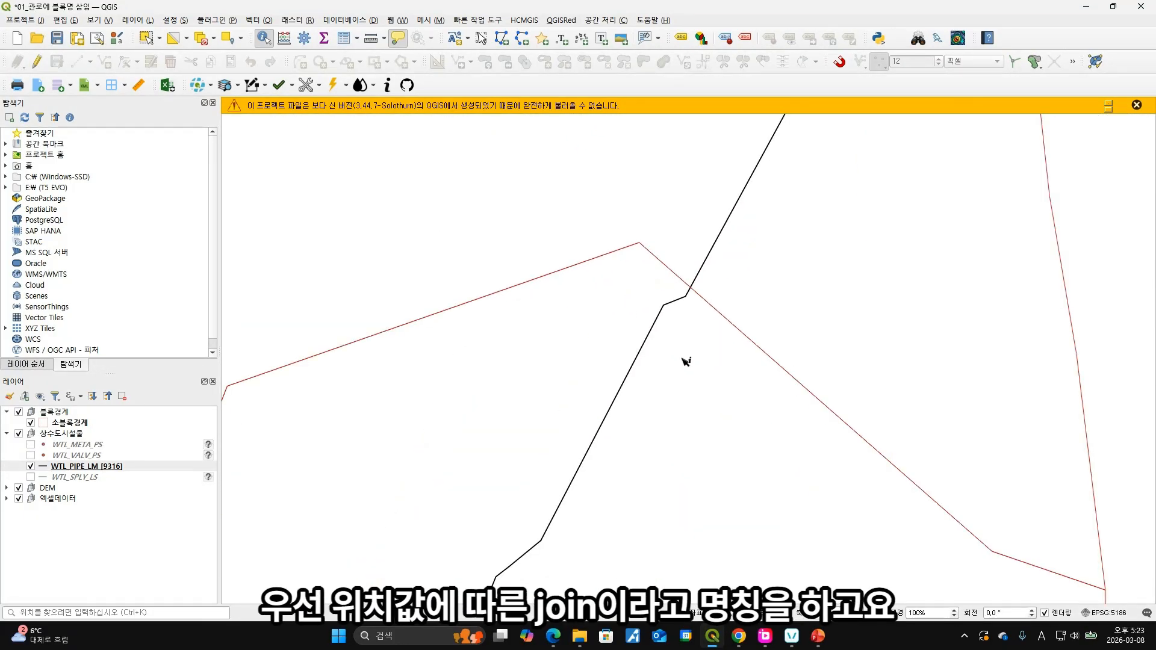
pyautogui.scroll(-2, 686, 363)
pyautogui.moveTo(787, 302); pyautogui.dragTo(707, 394)
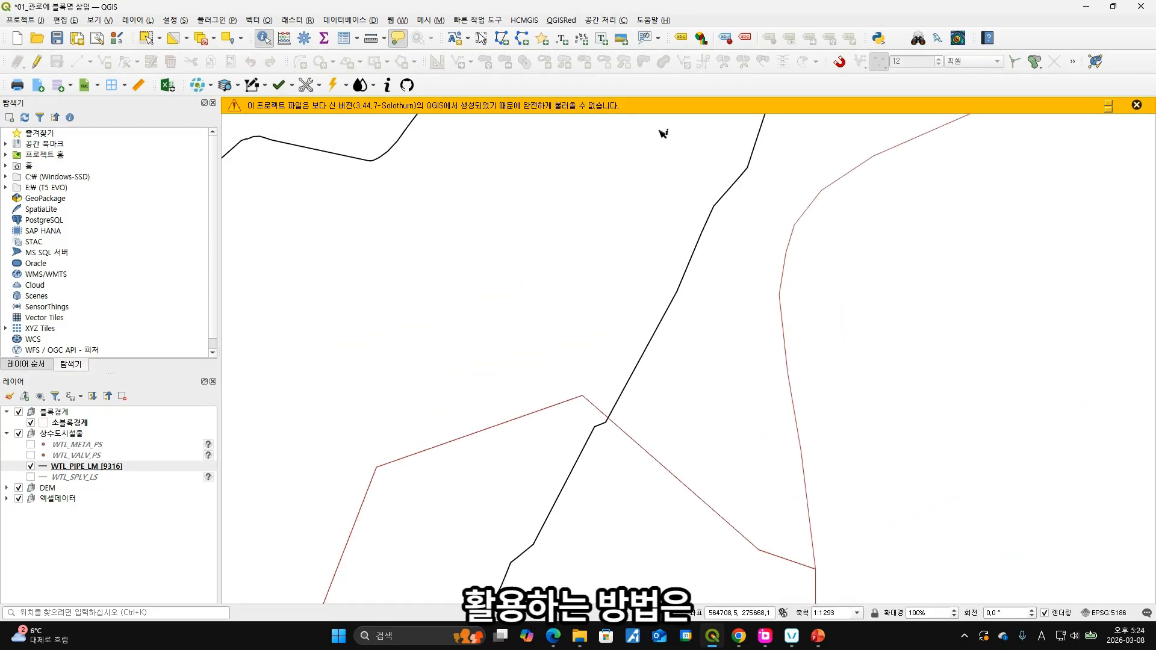
pyautogui.click(604, 20)
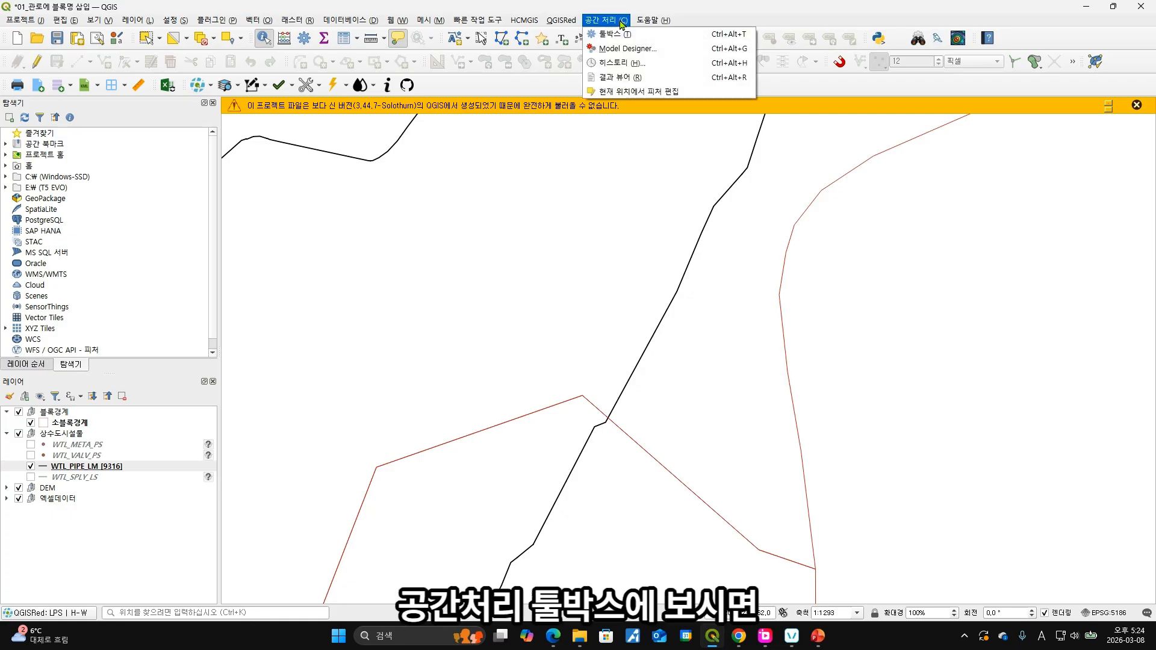
pyautogui.click(613, 36)
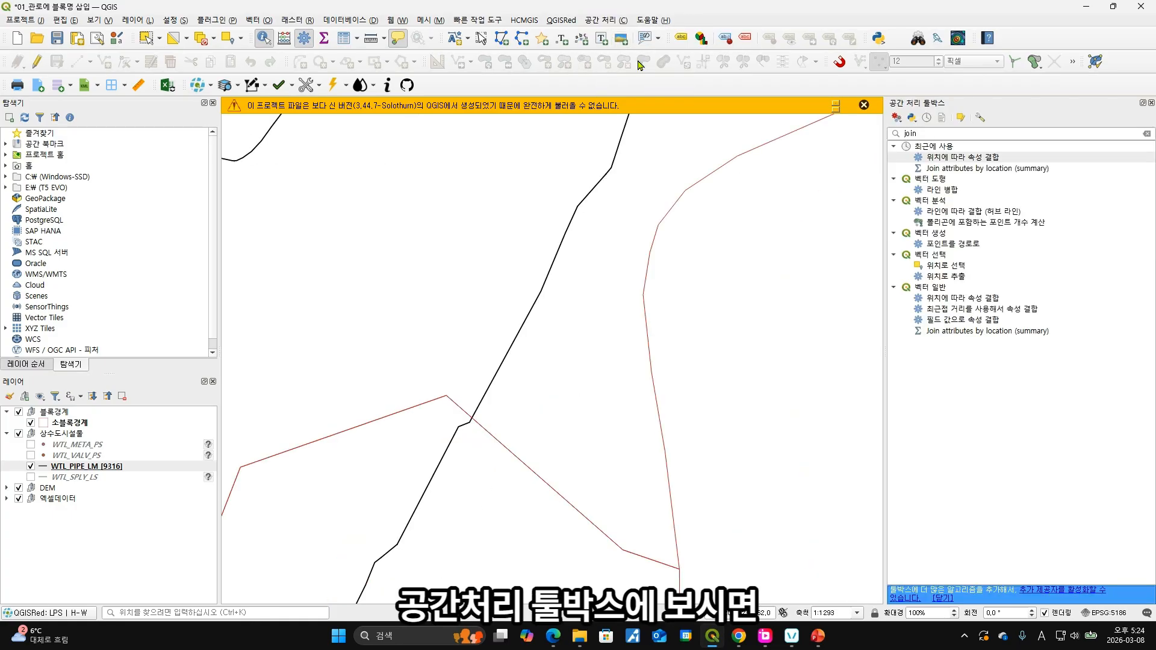
pyautogui.click(949, 134)
pyautogui.click(1145, 135)
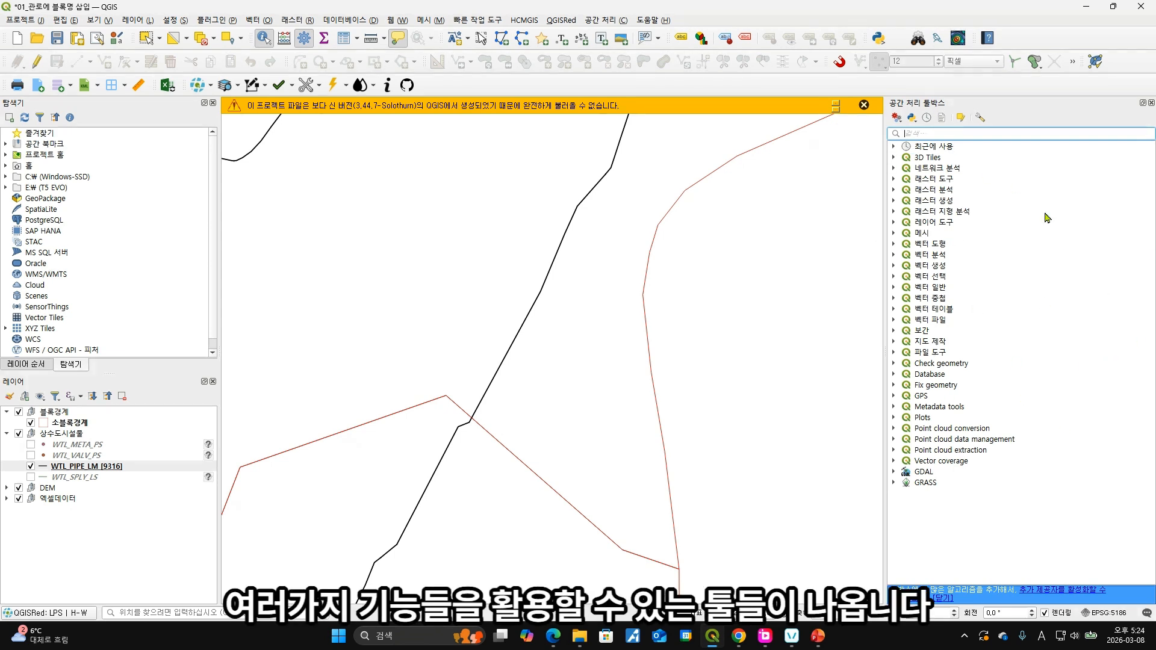
# Search the toolbox for 위치 and open the 위치에 따라 속성 결합 algorithm
pyautogui.click(985, 135)
pyautogui.write('dnlc')
pyautogui.press('BackSpace')
pyautogui.press('BackSpace')
pyautogui.press('BackSpace')
pyautogui.press('BackSpace')
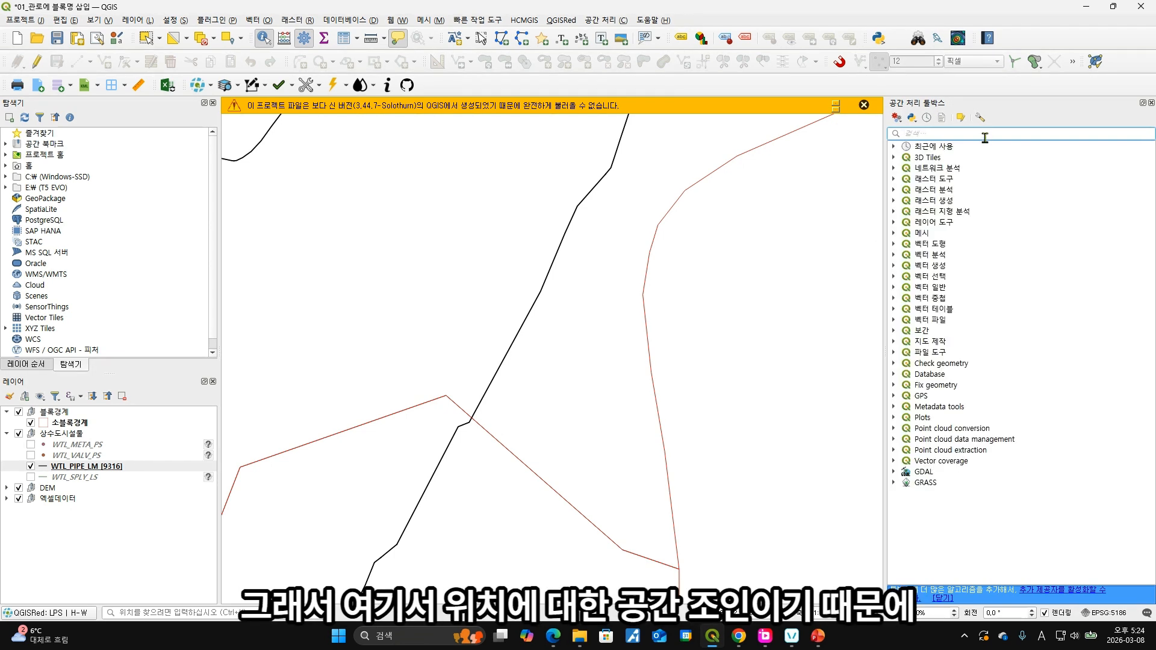
pyautogui.write('dnlcl')
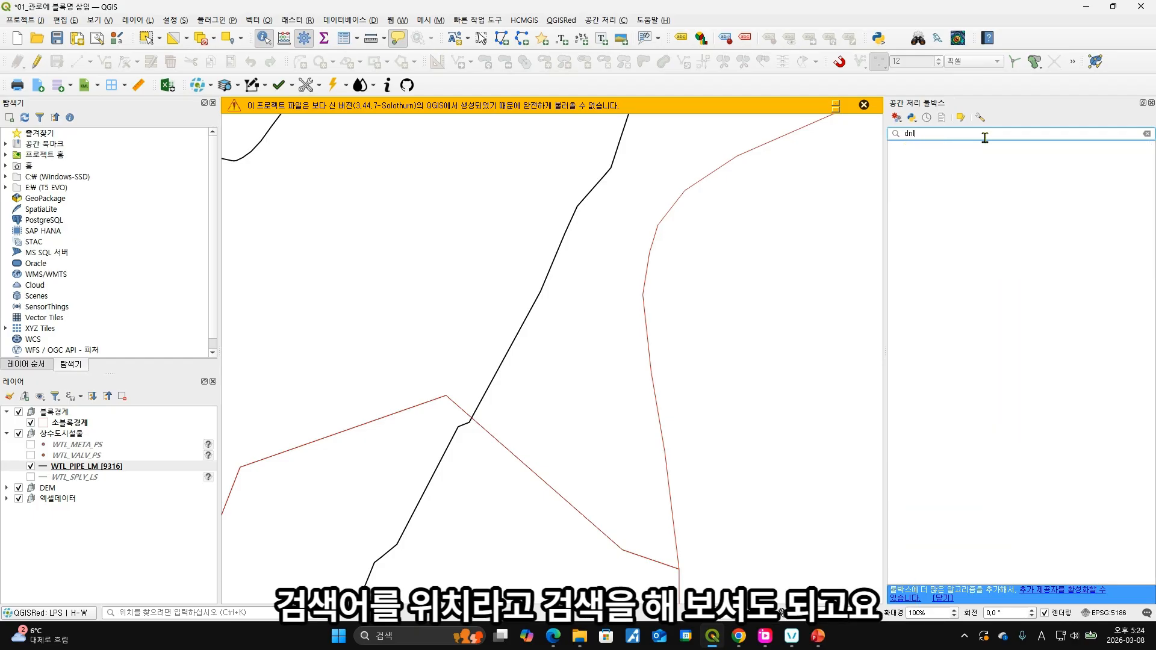
pyautogui.press('BackSpace')
pyautogui.press('BackSpace')
pyautogui.press('BackSpace')
pyautogui.write('위치')
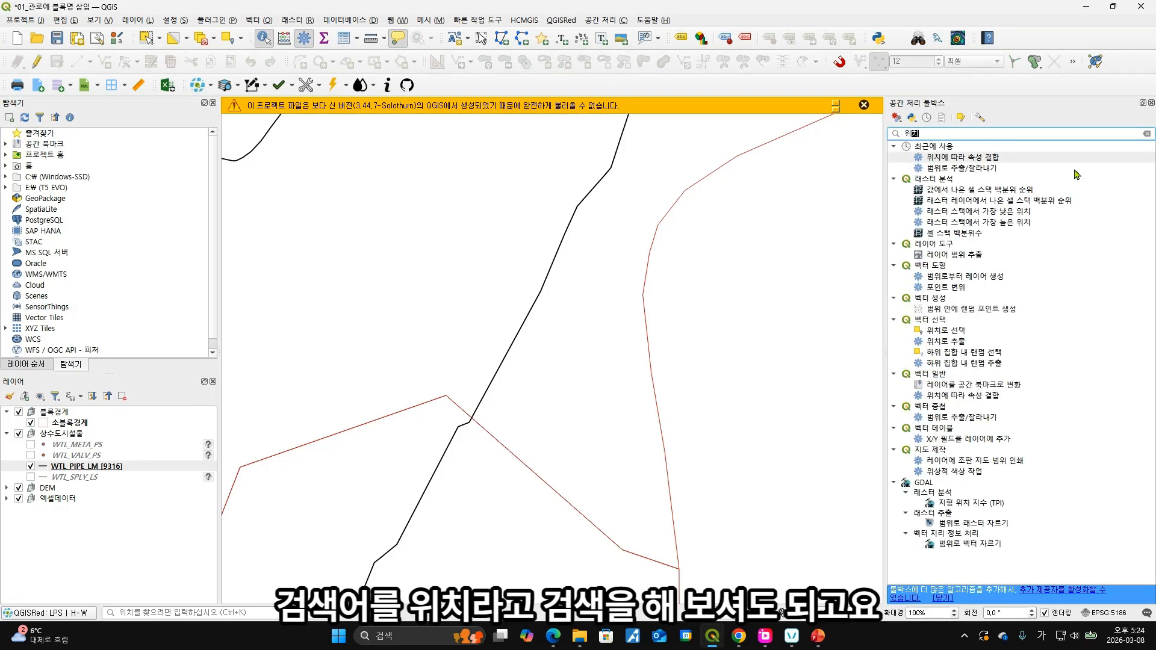
pyautogui.click(960, 396)
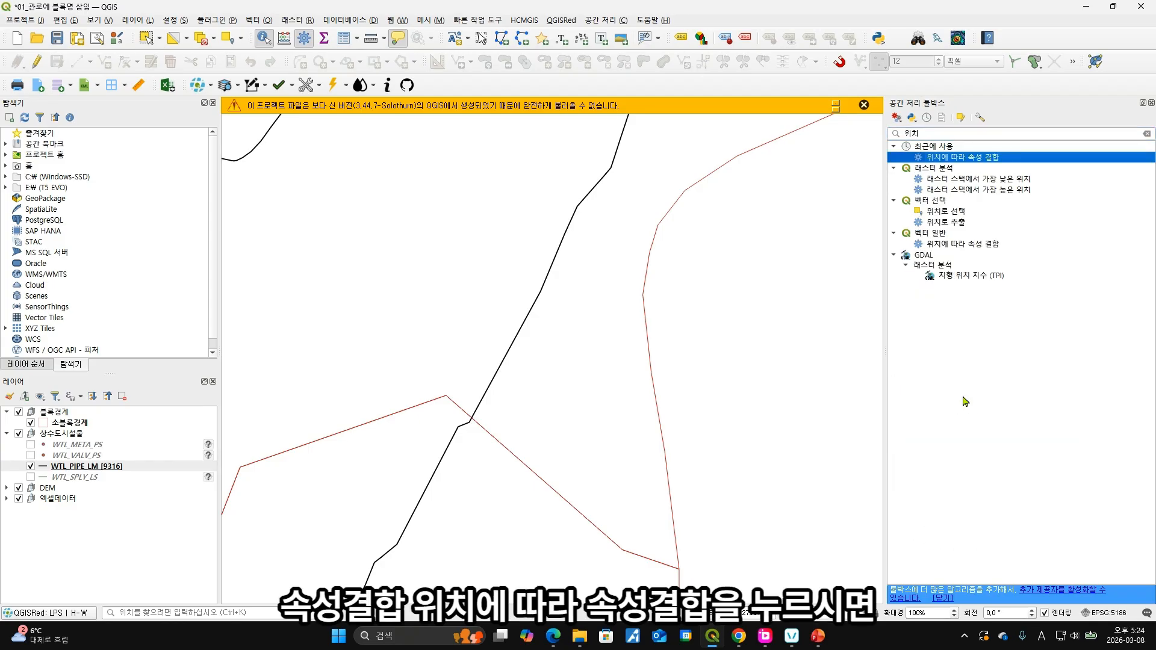
pyautogui.doubleClick(994, 157)
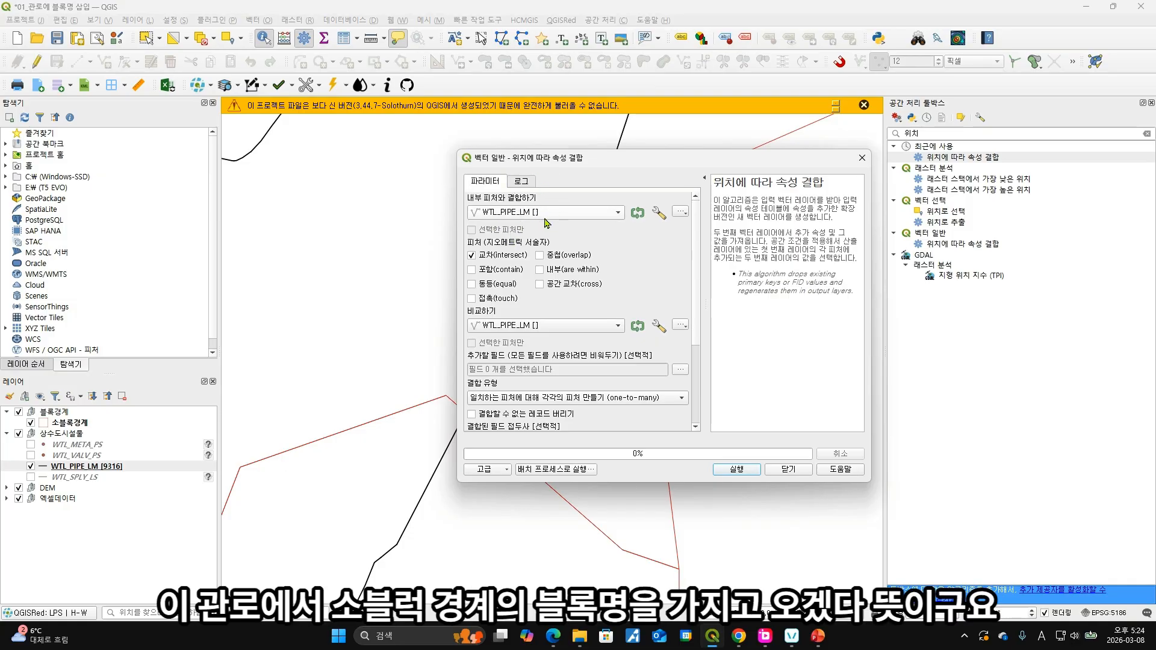
# Compare WTL_PIPE_LM with the 소블록경계 layer and choose only 소블록명 as the field to add
pyautogui.click(596, 328)
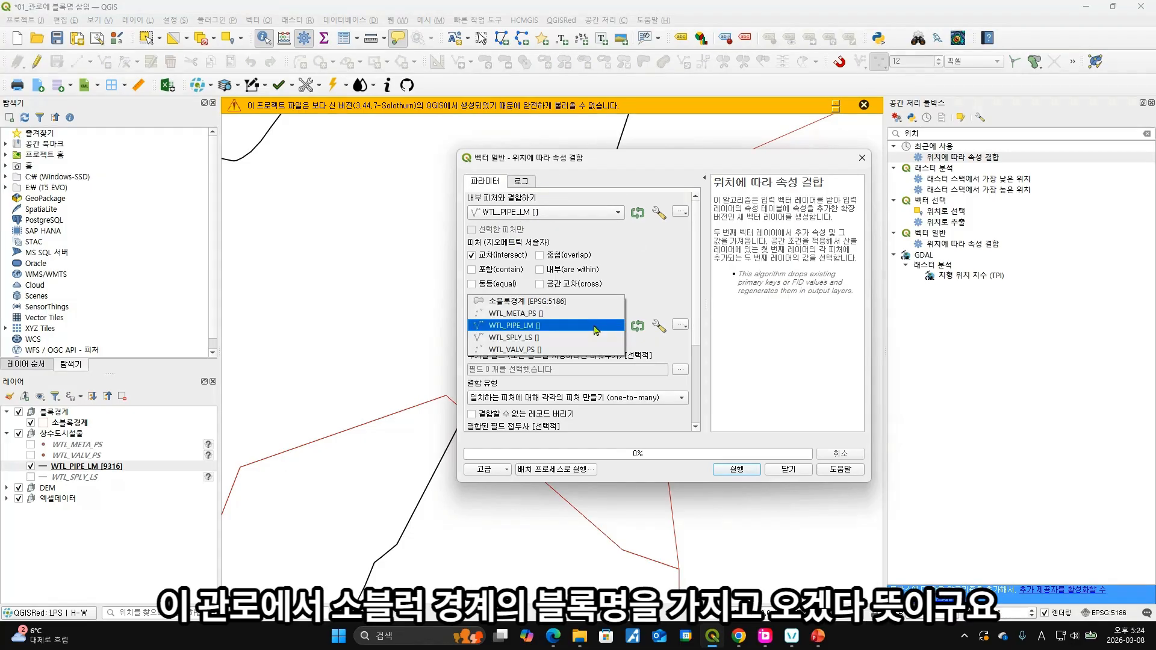
pyautogui.click(524, 300)
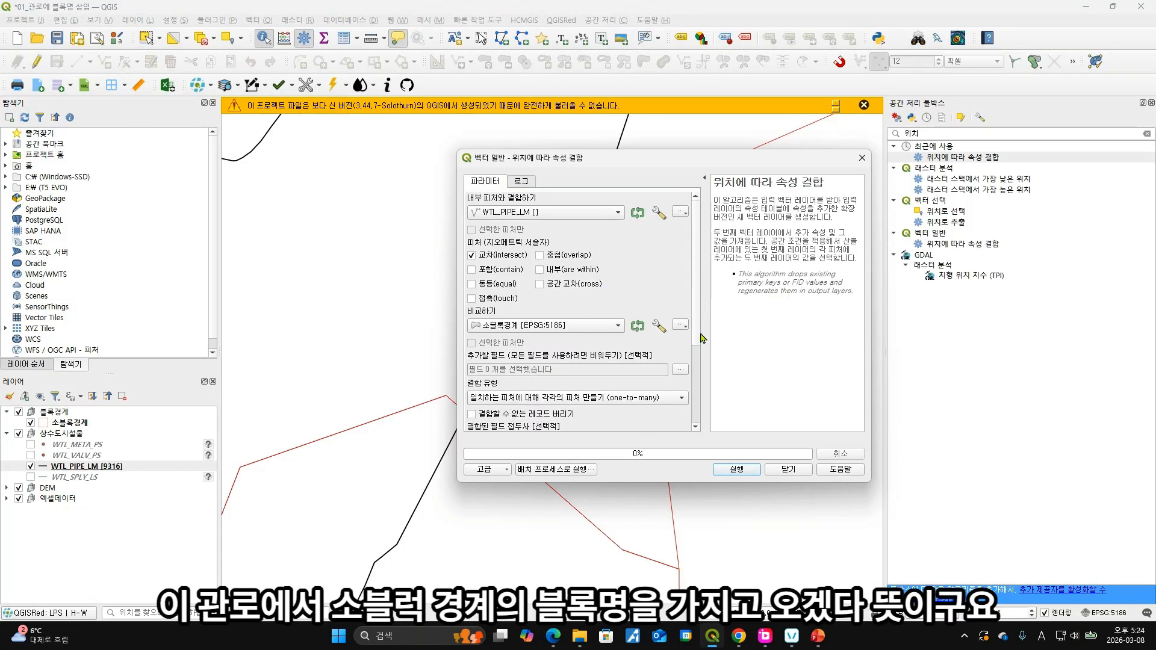
pyautogui.click(682, 369)
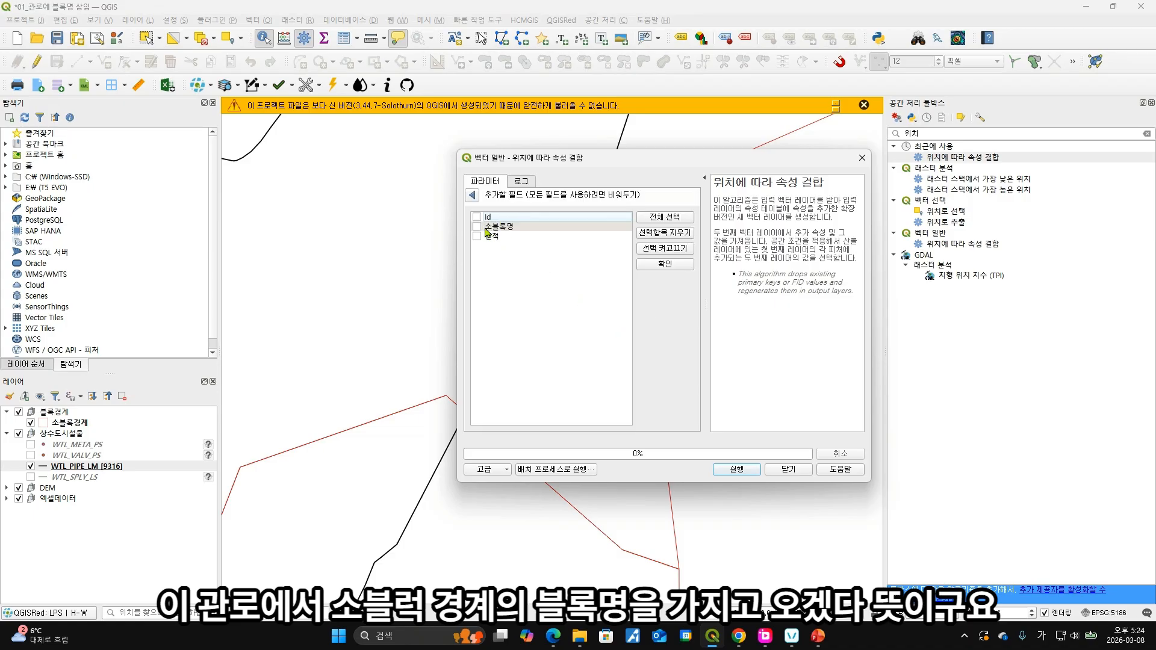
pyautogui.click(485, 231)
pyautogui.click(471, 195)
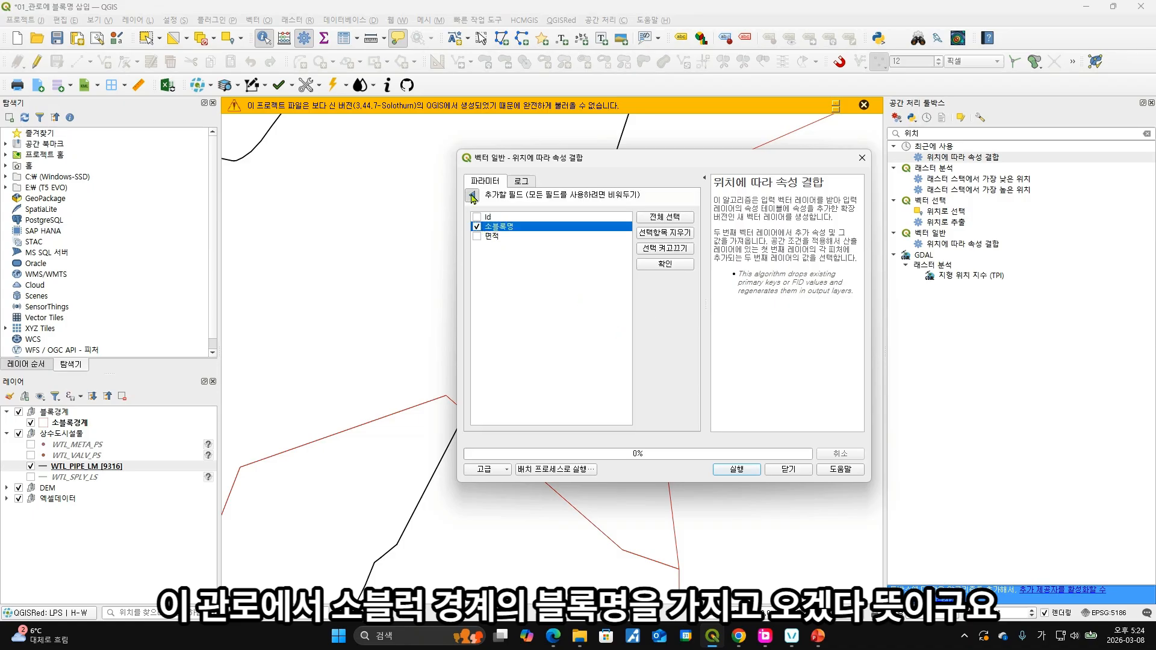
# Run the location join with the one-to-many join type and close the dialog
pyautogui.click(665, 399)
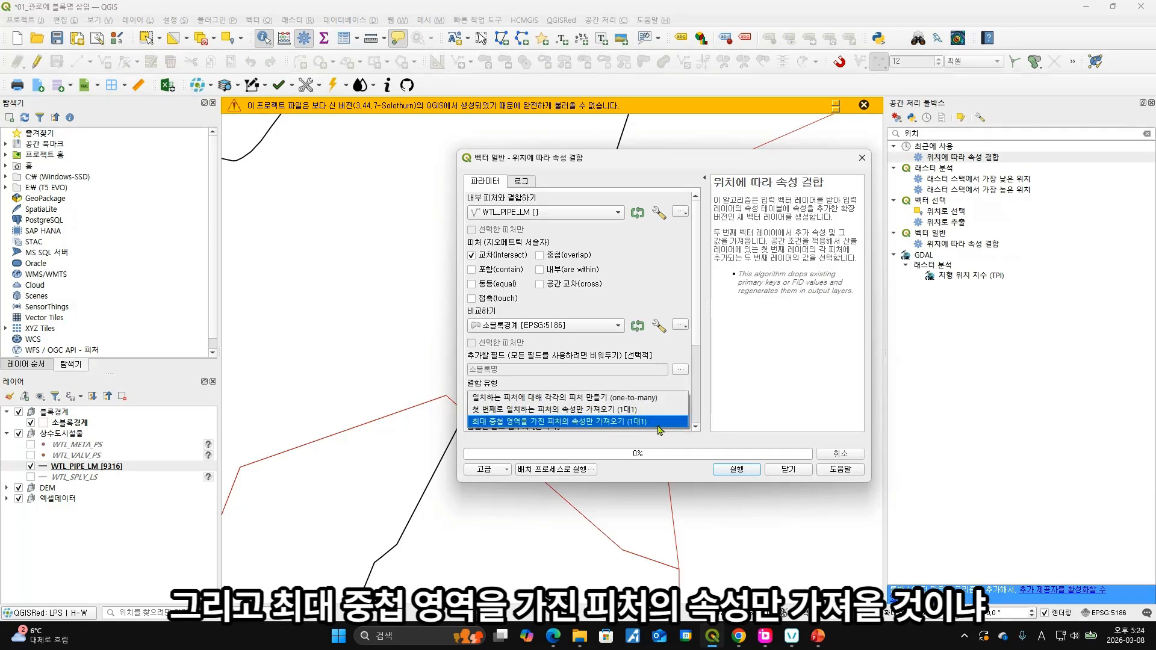
pyautogui.click(655, 399)
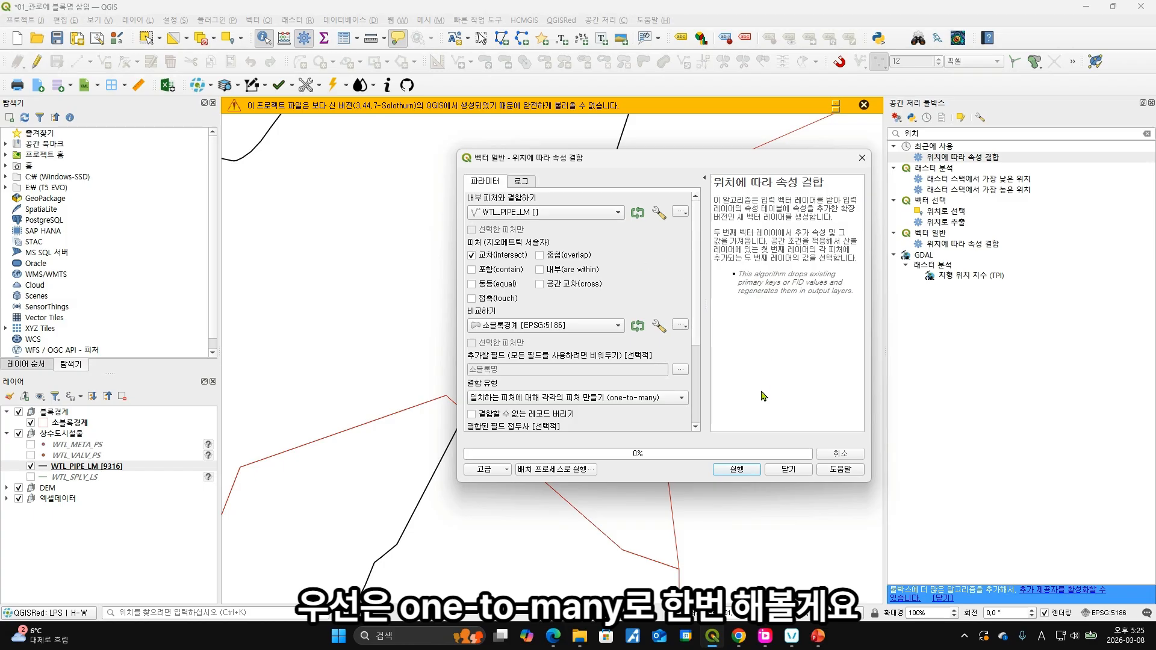
pyautogui.click(752, 469)
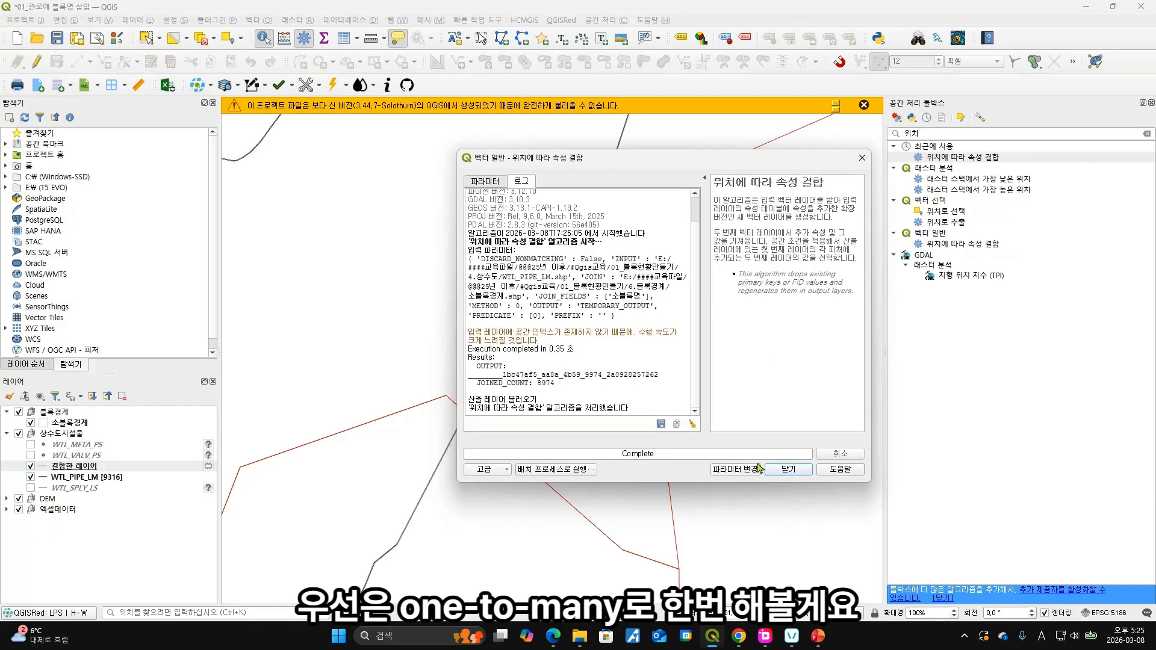
pyautogui.click(789, 468)
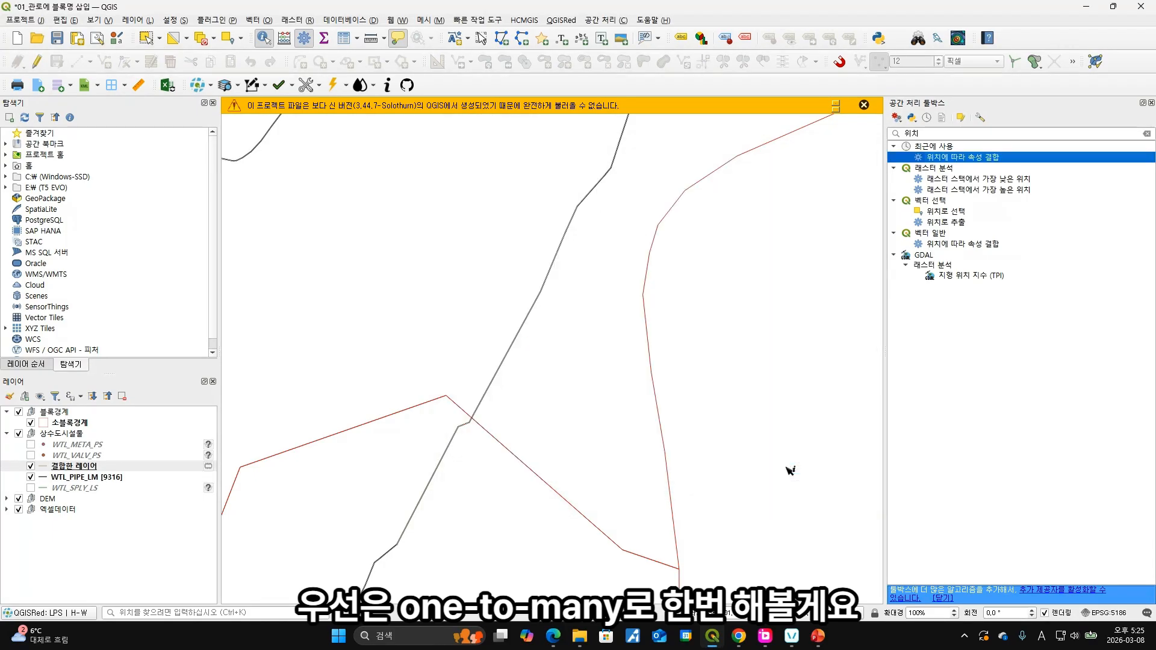
# Set up another 위치에 따라 속성 결합 with WTL_PIPE_LM as input, 소블록경계 as comparison layer and 소블록명 as added field
pyautogui.doubleClick(965, 157)
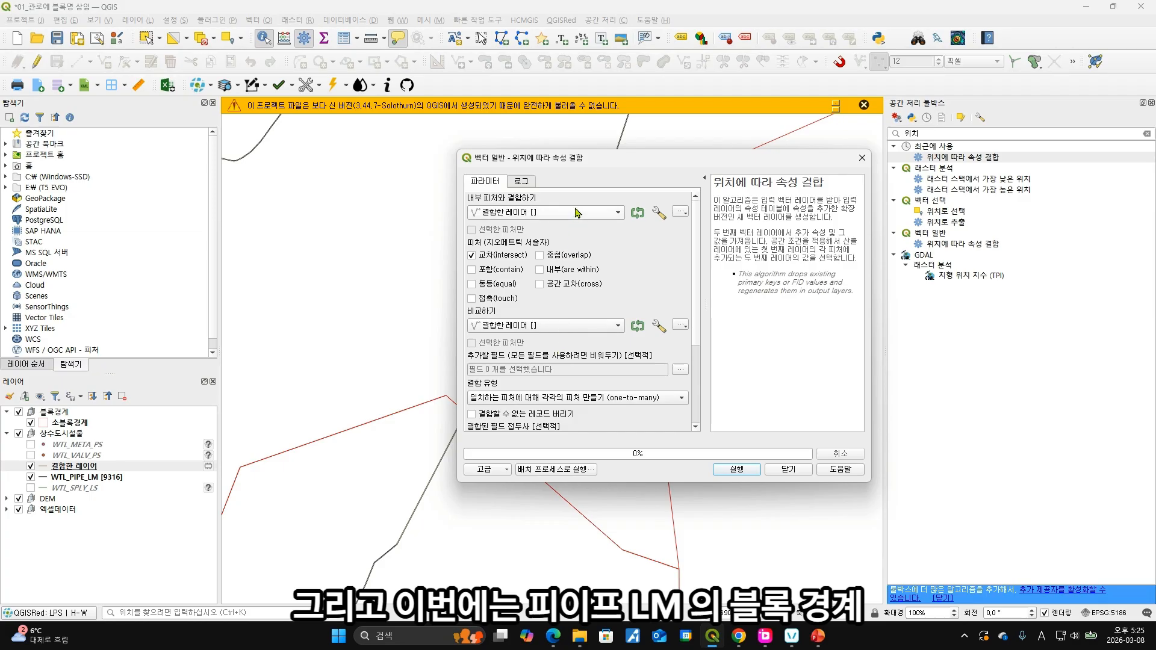
pyautogui.click(577, 212)
pyautogui.click(569, 226)
pyautogui.click(577, 326)
pyautogui.click(641, 324)
pyautogui.click(577, 328)
pyautogui.click(579, 334)
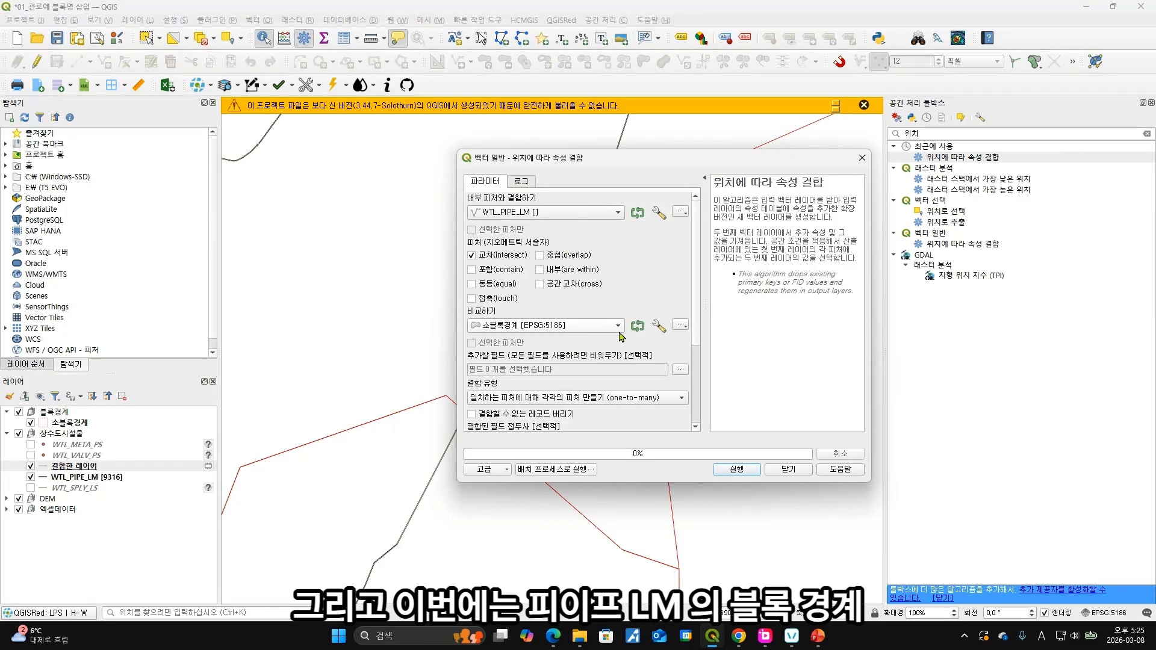
pyautogui.click(680, 371)
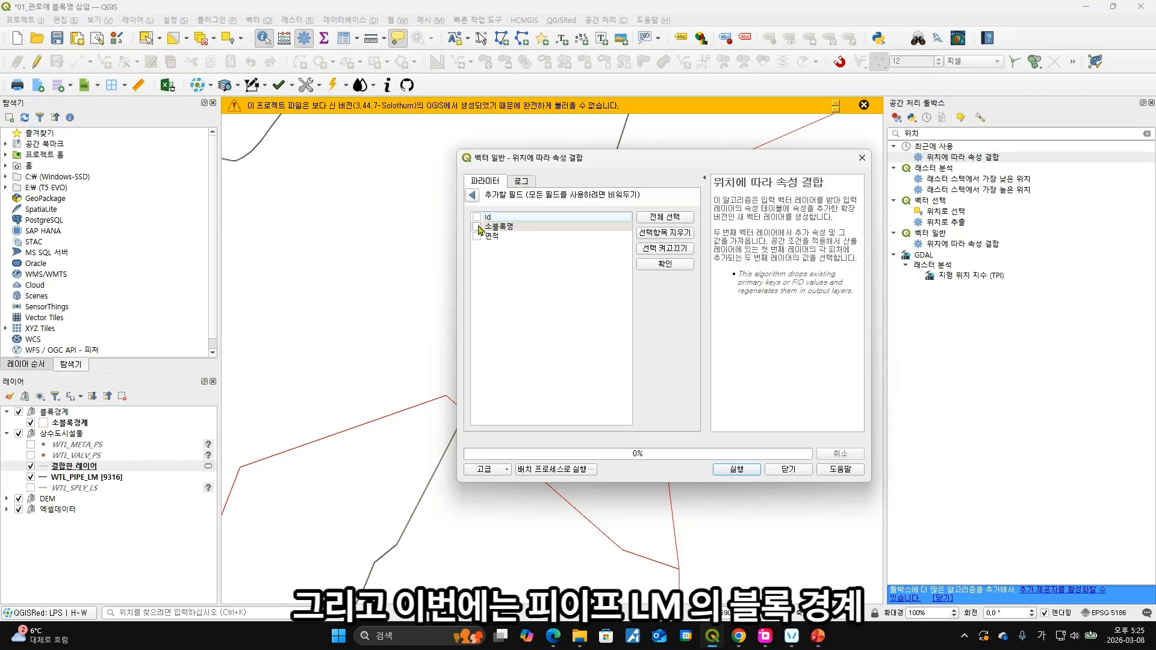
pyautogui.click(473, 195)
# Run the join with the type that takes attributes only from the feature with the largest overlap (1대1), and close the dialog
pyautogui.click(635, 400)
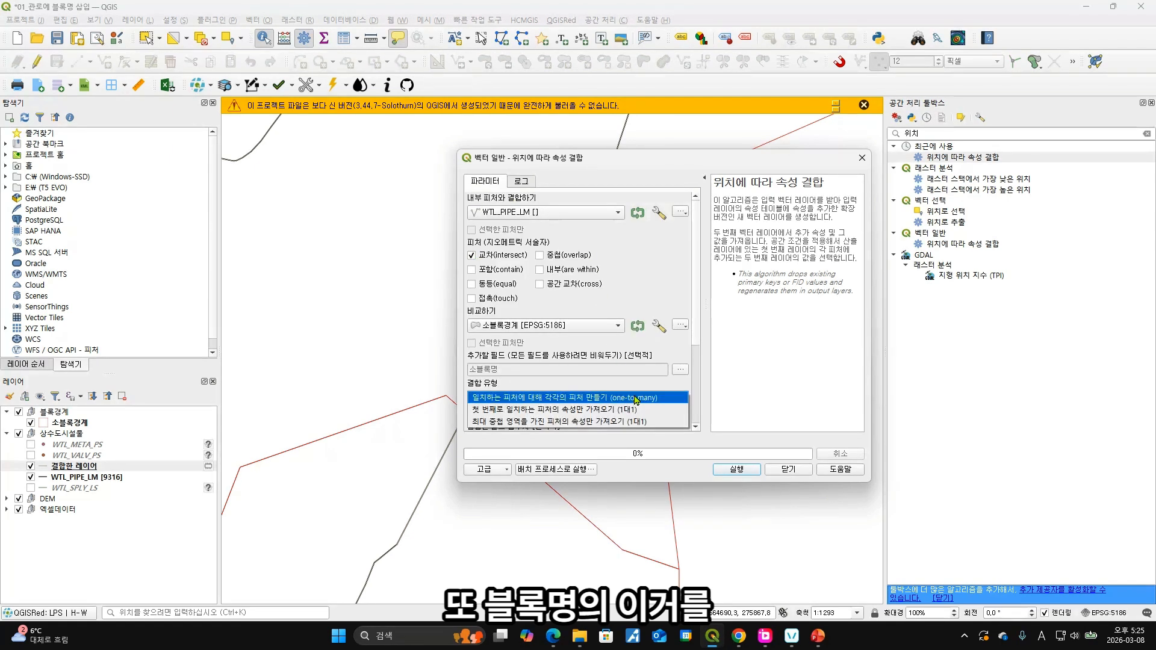
pyautogui.click(655, 423)
pyautogui.moveTo(695, 321); pyautogui.dragTo(697, 412)
pyautogui.click(737, 469)
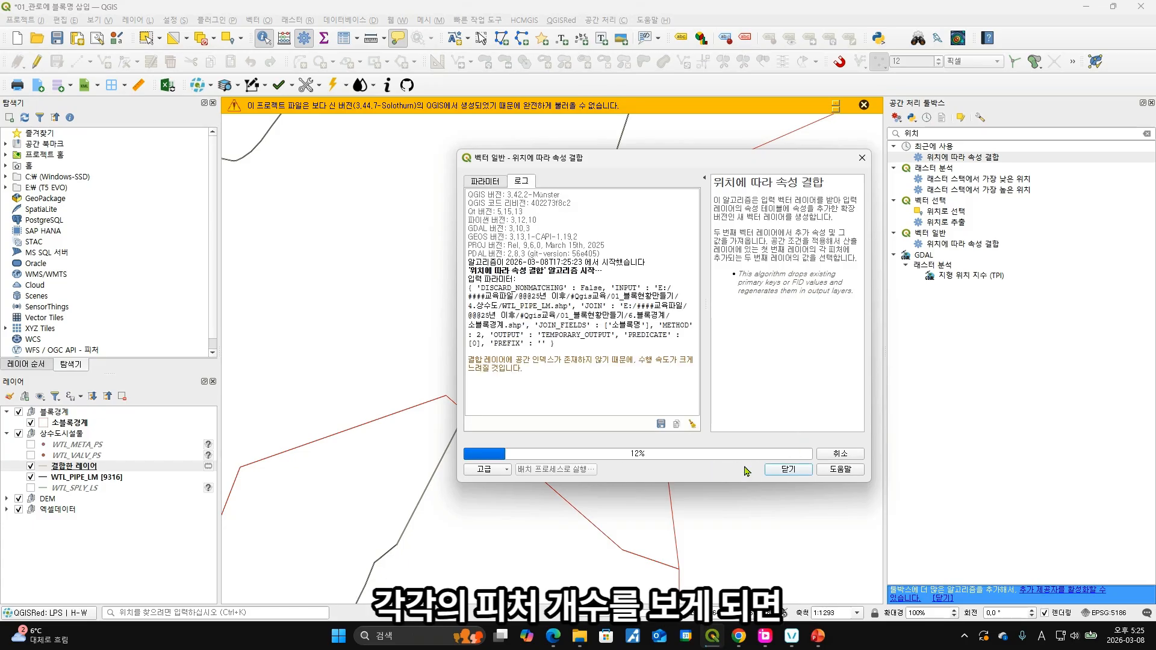
pyautogui.click(789, 468)
# Show the feature counts of both joined layers in the layer list
pyautogui.click(150, 477)
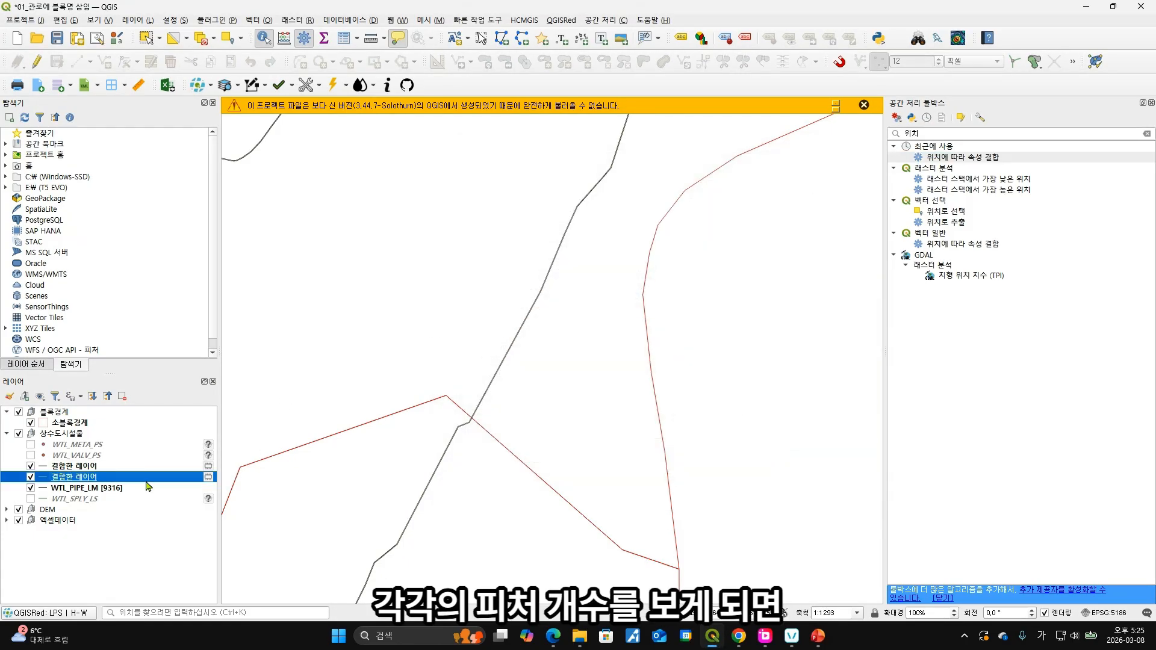
pyautogui.rightClick(131, 480)
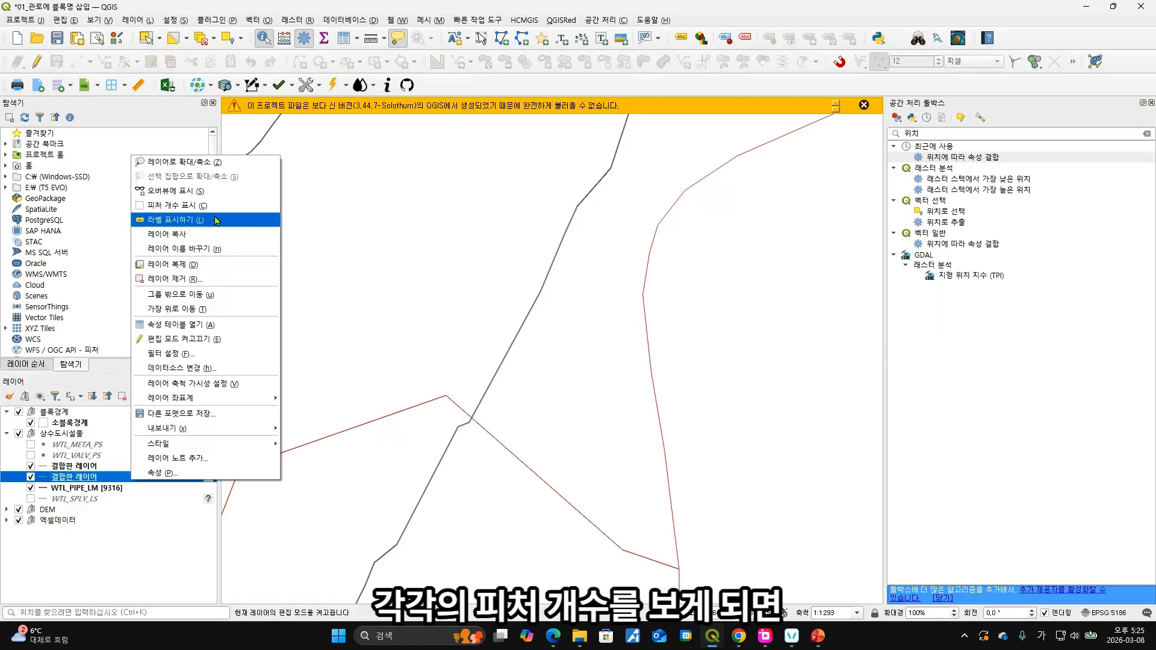
pyautogui.click(175, 206)
pyautogui.click(122, 466)
pyautogui.rightClick(123, 467)
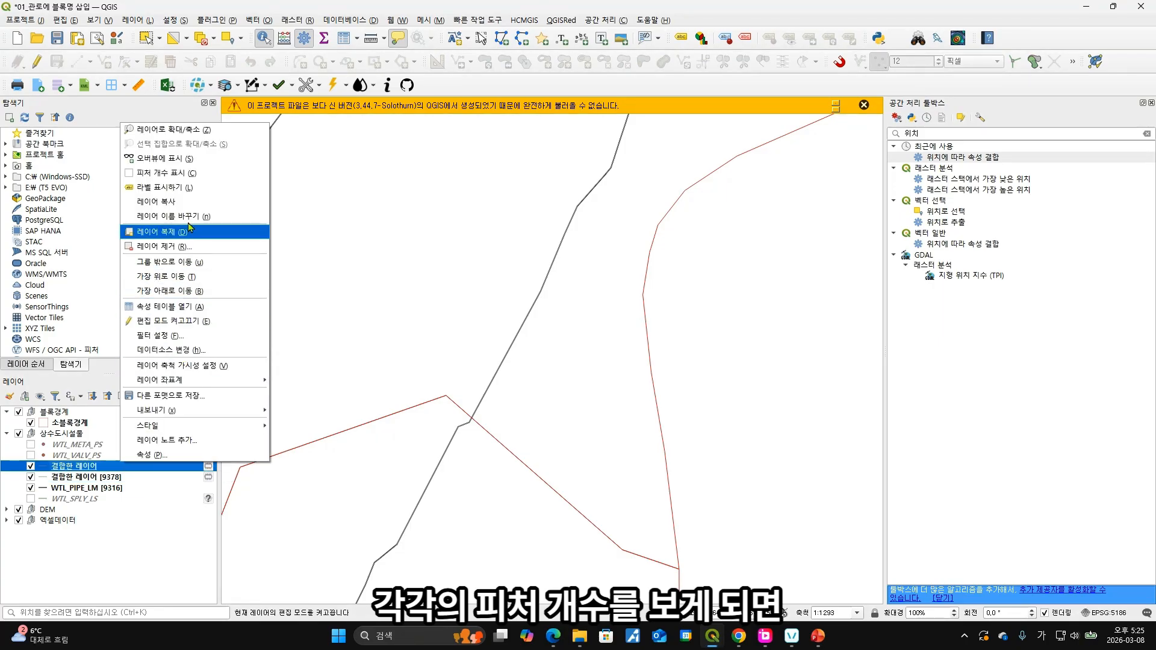
pyautogui.click(191, 175)
# Rename the joined layer from the one-to-many run as 1:다
pyautogui.click(81, 480)
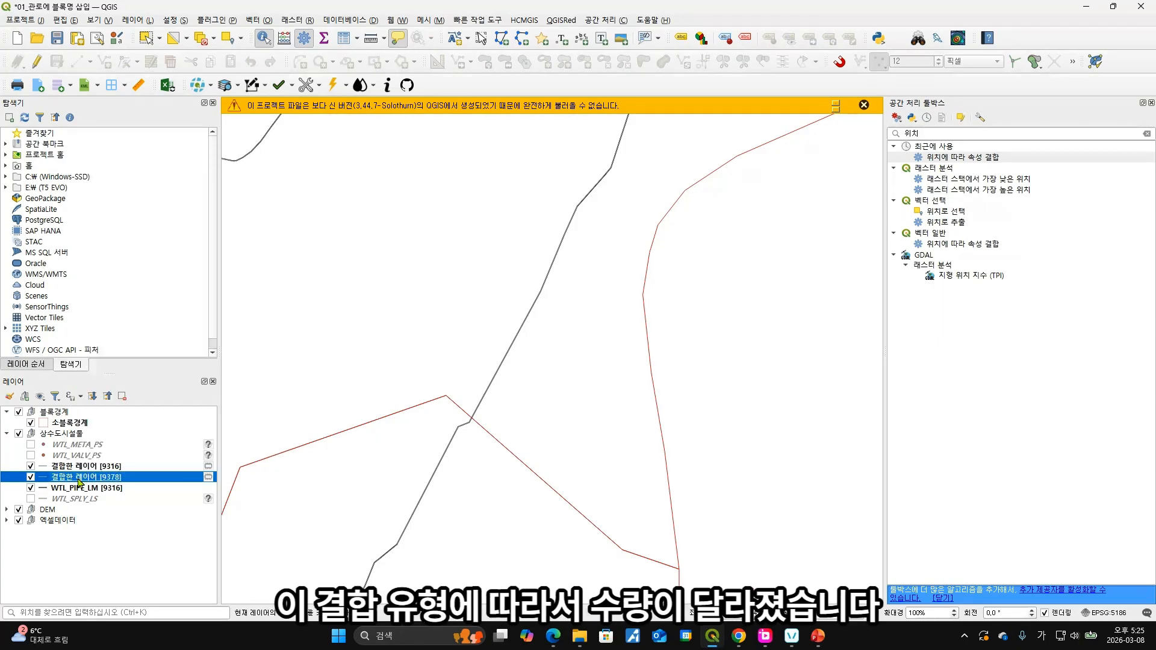
pyautogui.rightClick(80, 480)
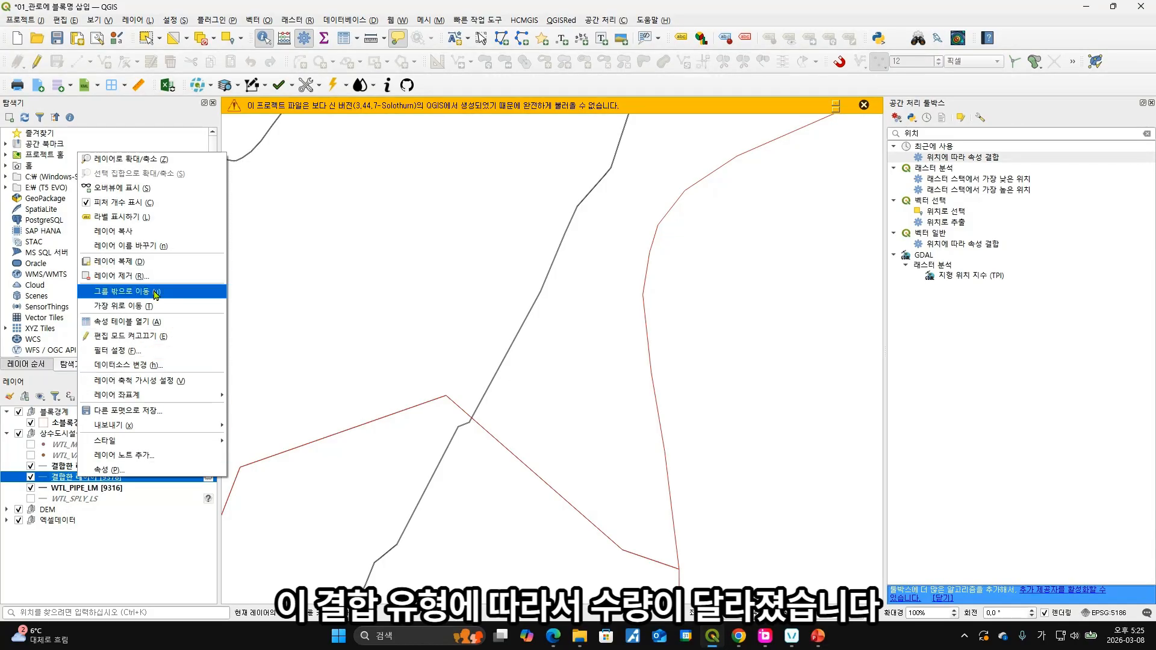
pyautogui.click(156, 246)
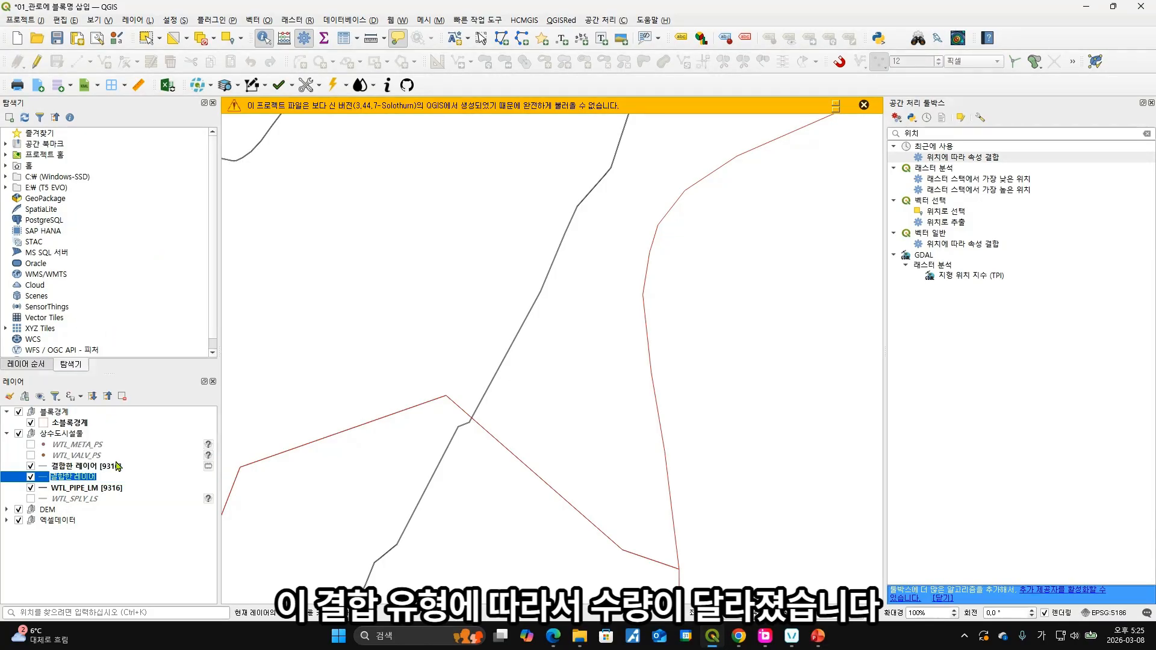
pyautogui.write('1')
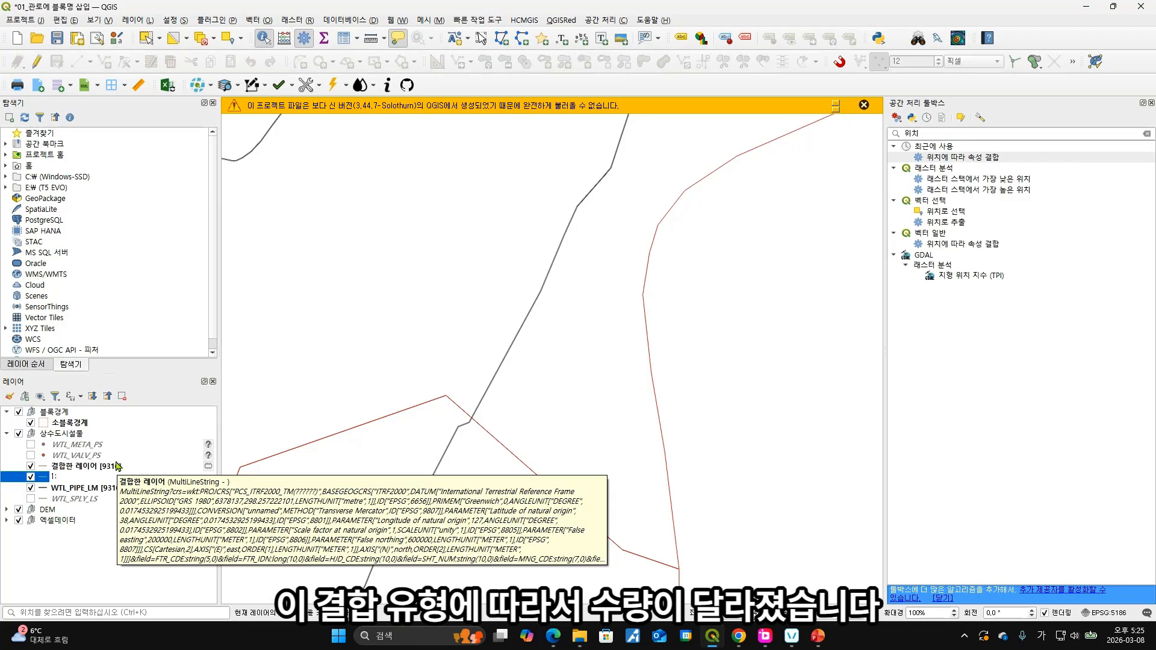
pyautogui.write(':다')
# Rename the joined layer from the largest-overlap run as 1:1
pyautogui.click(118, 465)
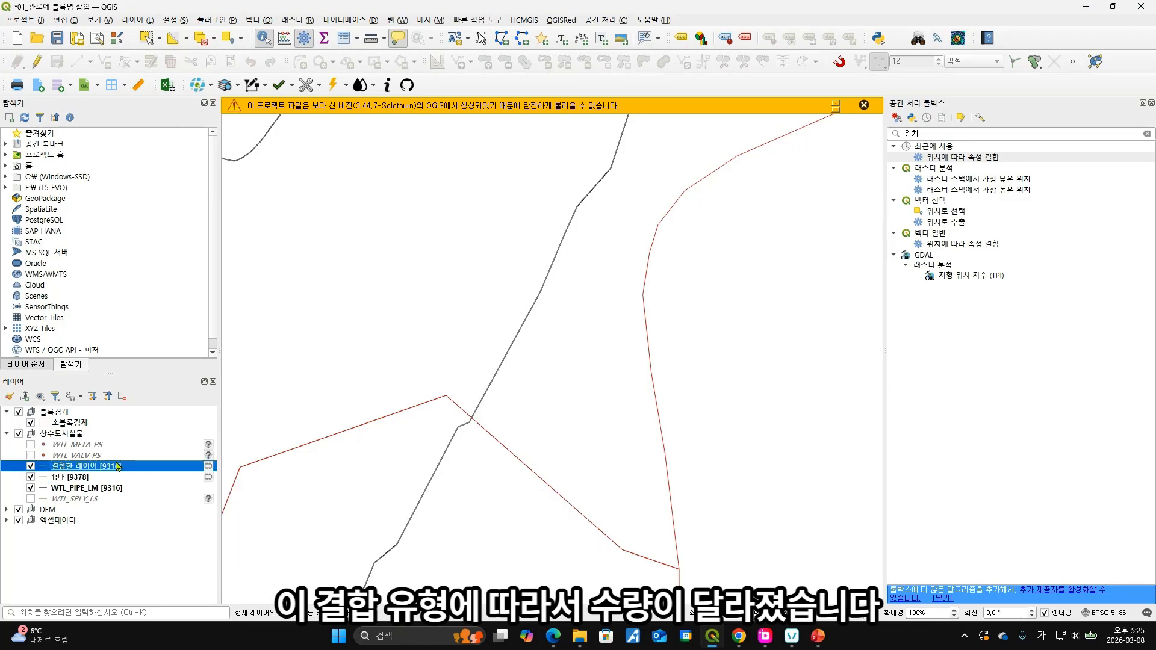
pyautogui.rightClick(118, 465)
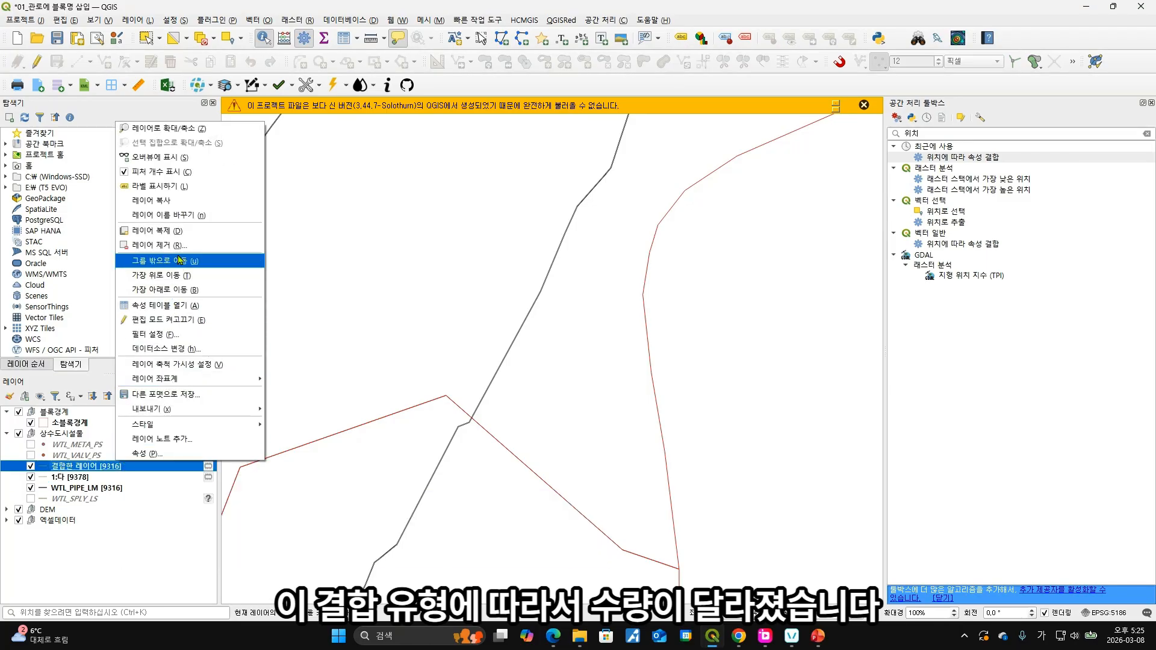
pyautogui.click(185, 218)
pyautogui.write('1:1')
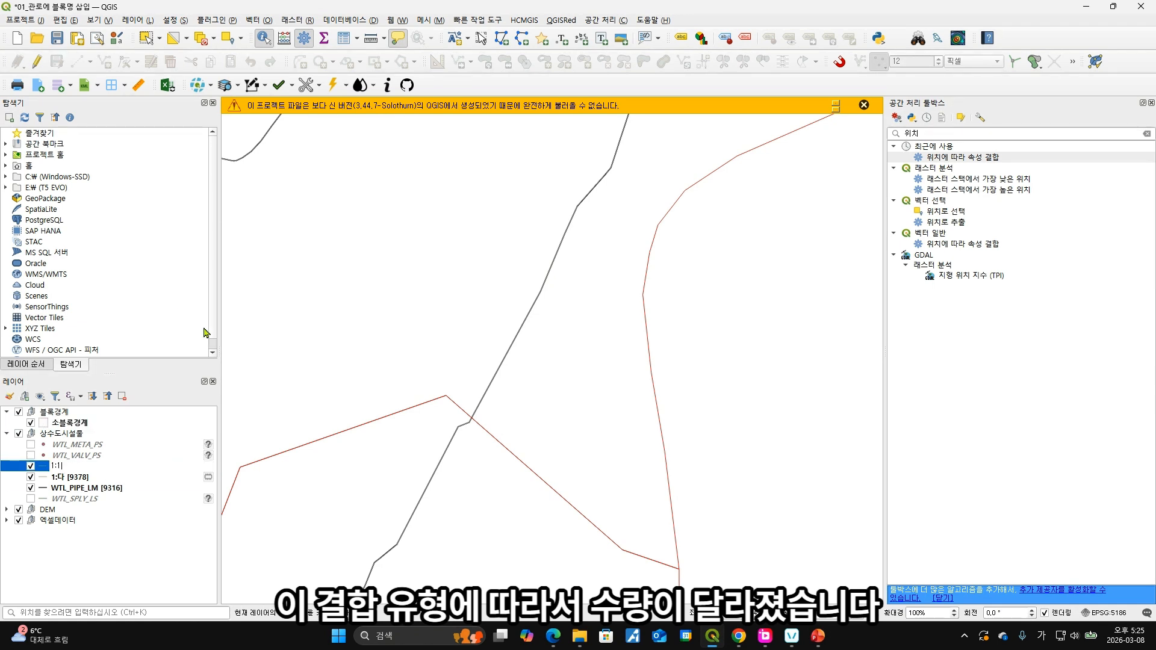
pyautogui.click(143, 426)
# Compare the 1:1 and 1:다 layer entries and check the join type in 위치에 따라 속성 결합, closing the dialog without running
pyautogui.click(116, 477)
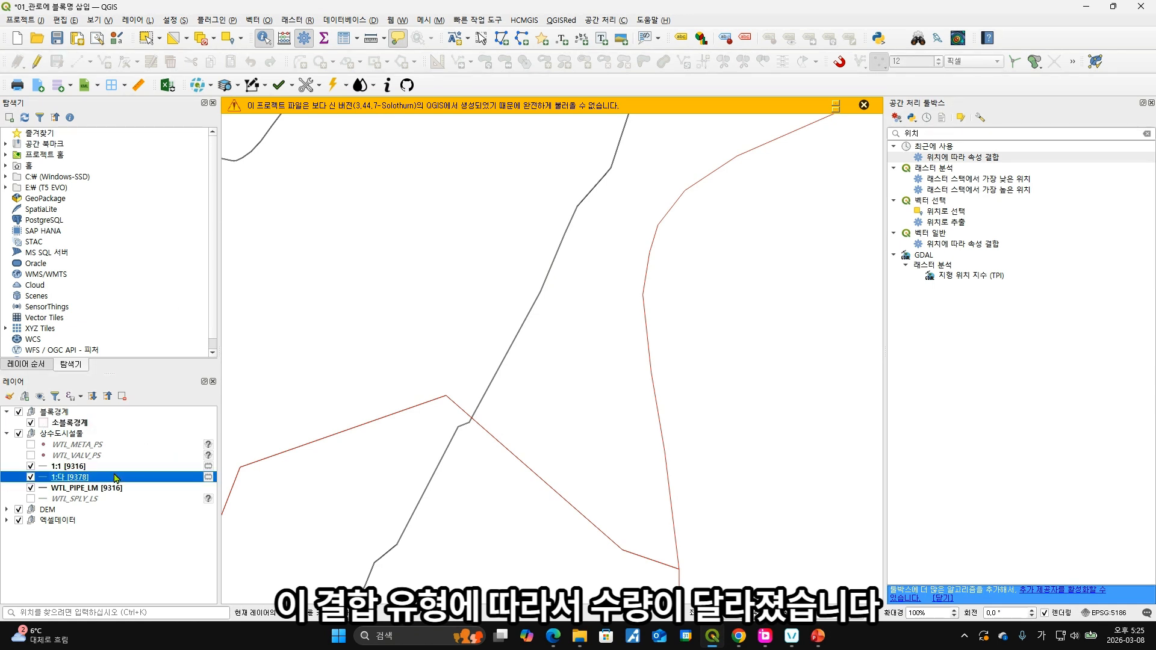
pyautogui.click(111, 468)
pyautogui.doubleClick(974, 159)
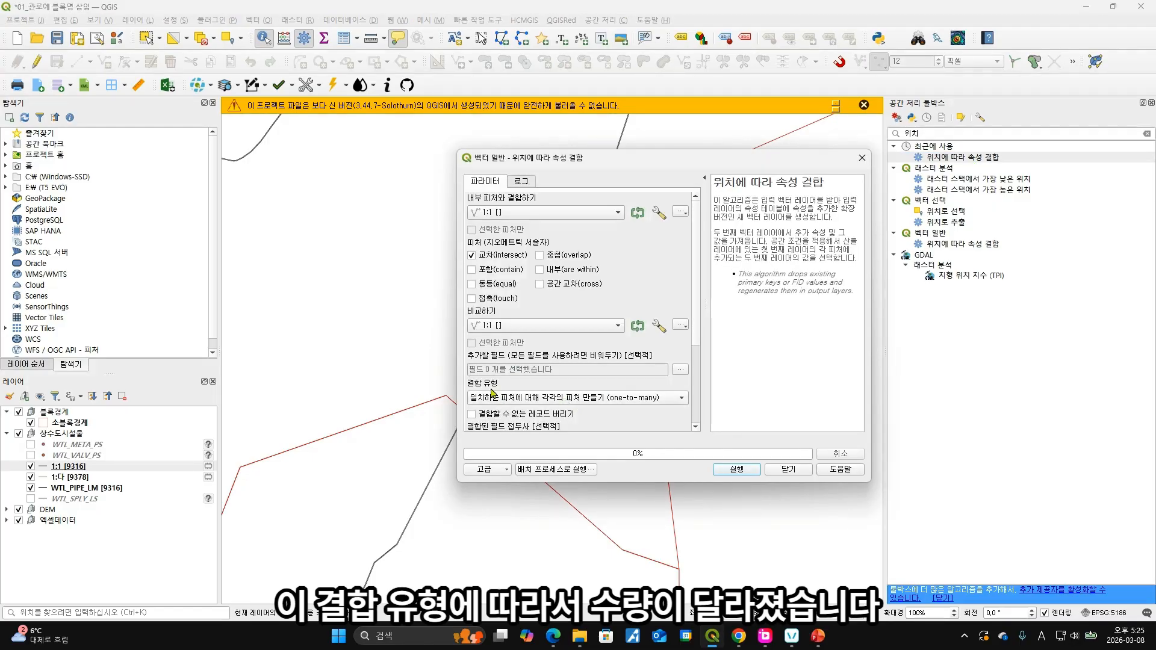
pyautogui.click(788, 470)
pyautogui.click(101, 478)
pyautogui.click(101, 469)
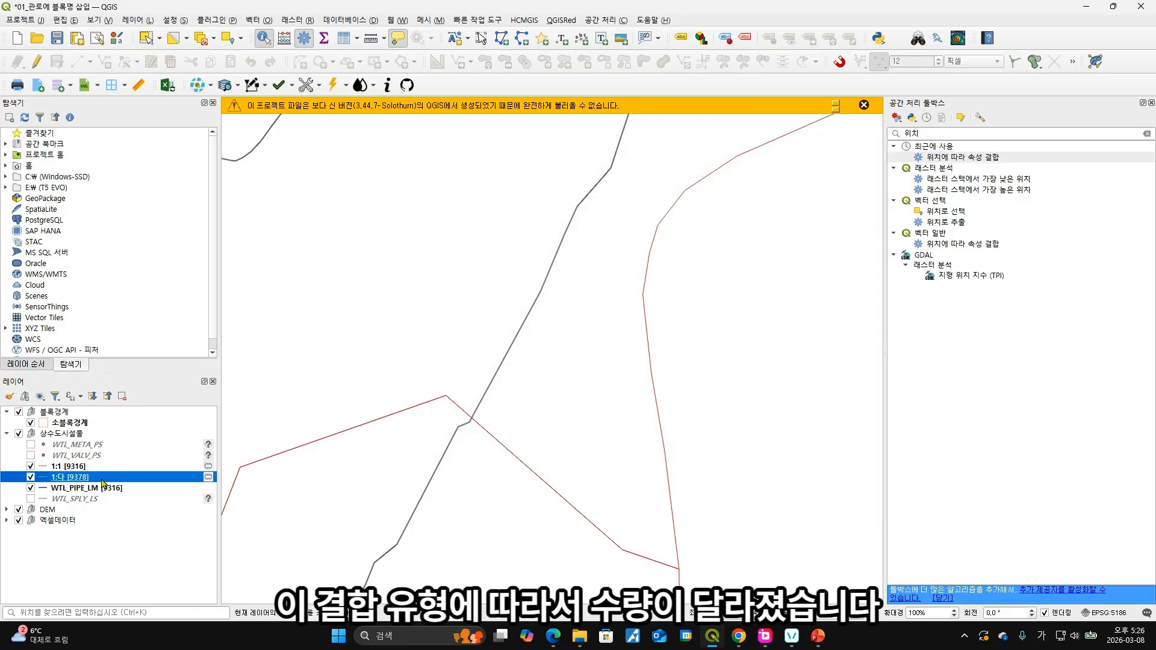
# Identify the 1:다 pipe that crosses the small-block boundary, and clear the identified result
pyautogui.click(102, 477)
pyautogui.scroll(-2, 637, 324)
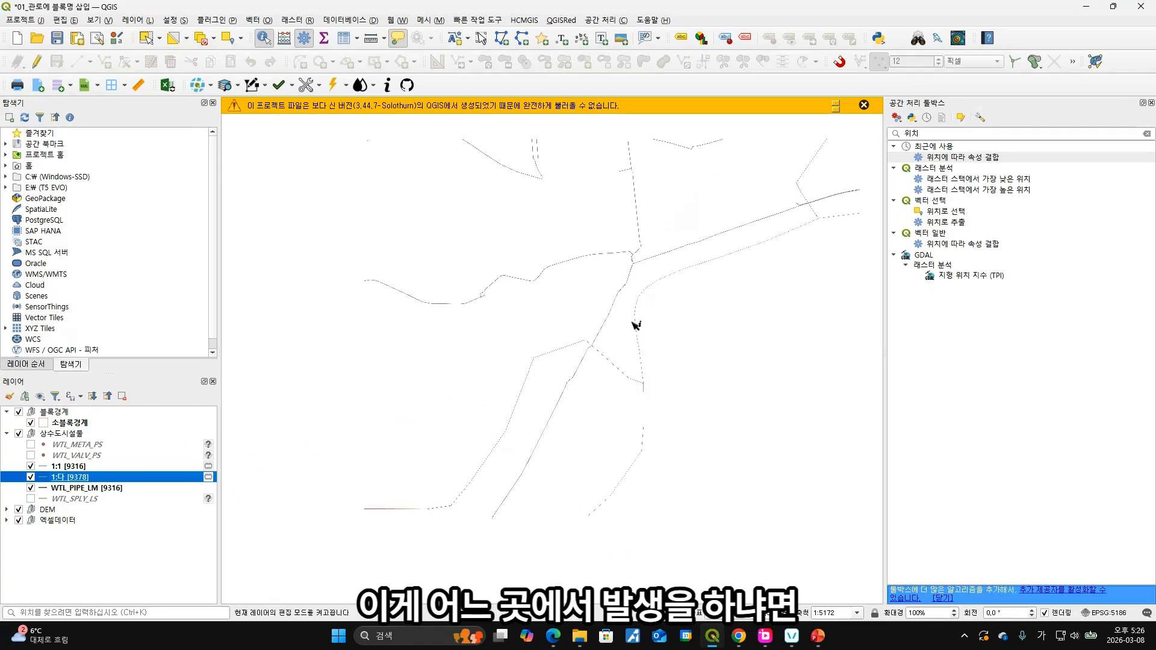
pyautogui.scroll(5, 604, 364)
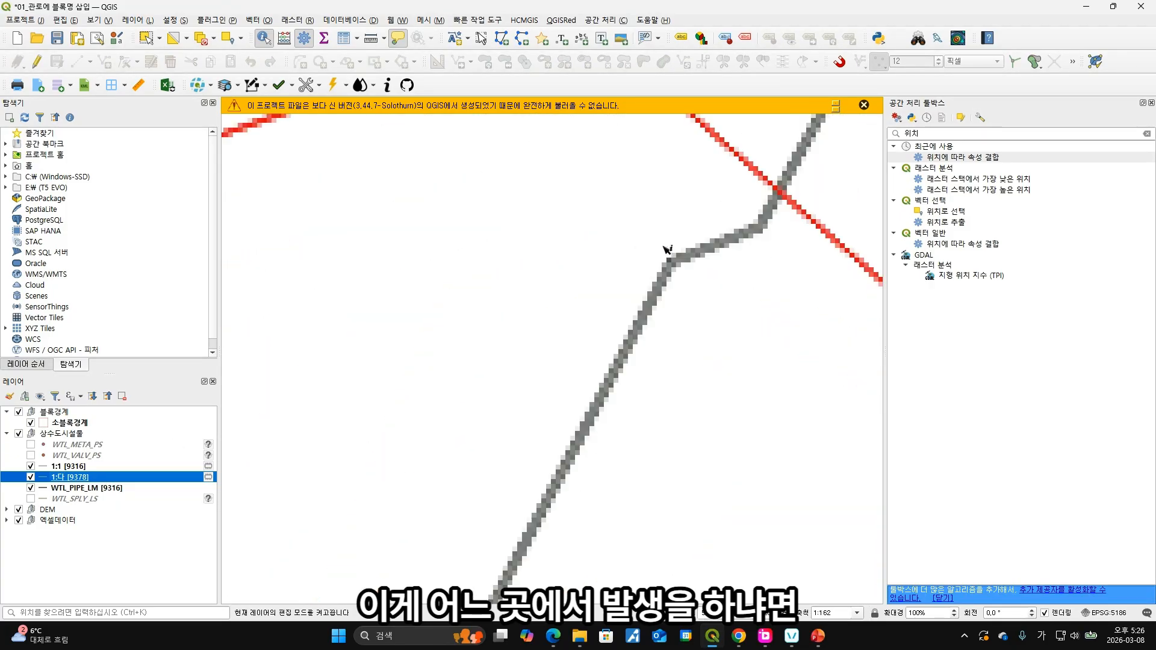
pyautogui.scroll(-2, 752, 325)
pyautogui.moveTo(764, 372); pyautogui.dragTo(533, 375)
pyautogui.moveTo(587, 331); pyautogui.dragTo(653, 378)
pyautogui.scroll(2, 583, 396)
pyautogui.click(648, 298)
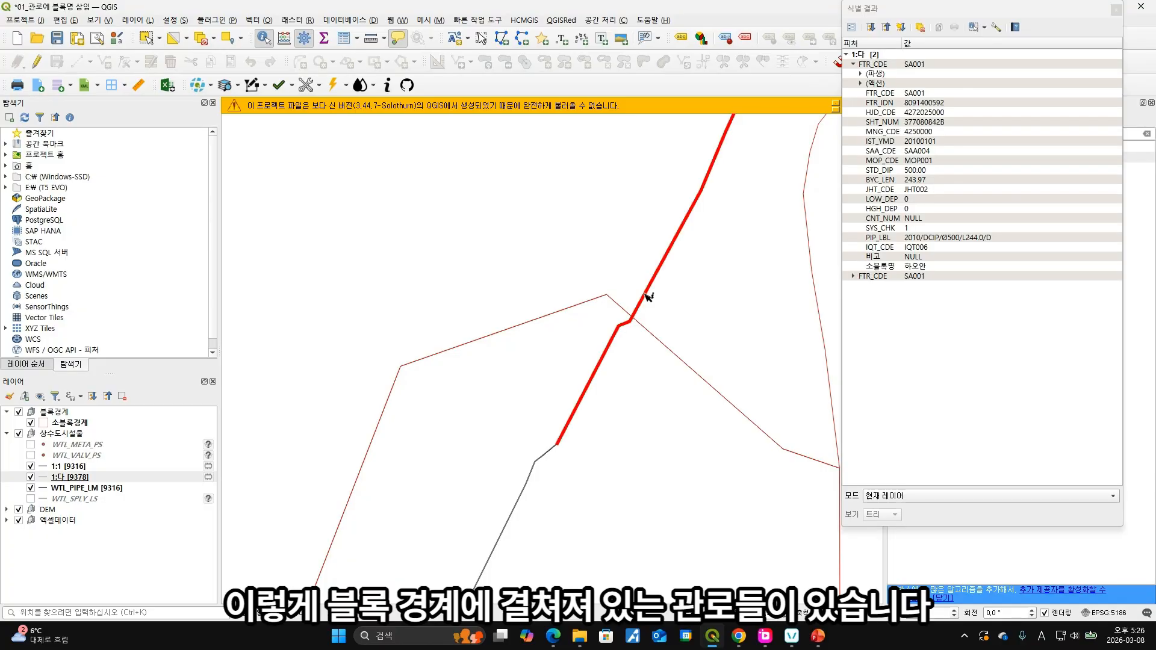
pyautogui.scroll(-2, 627, 446)
pyautogui.scroll(2, 638, 452)
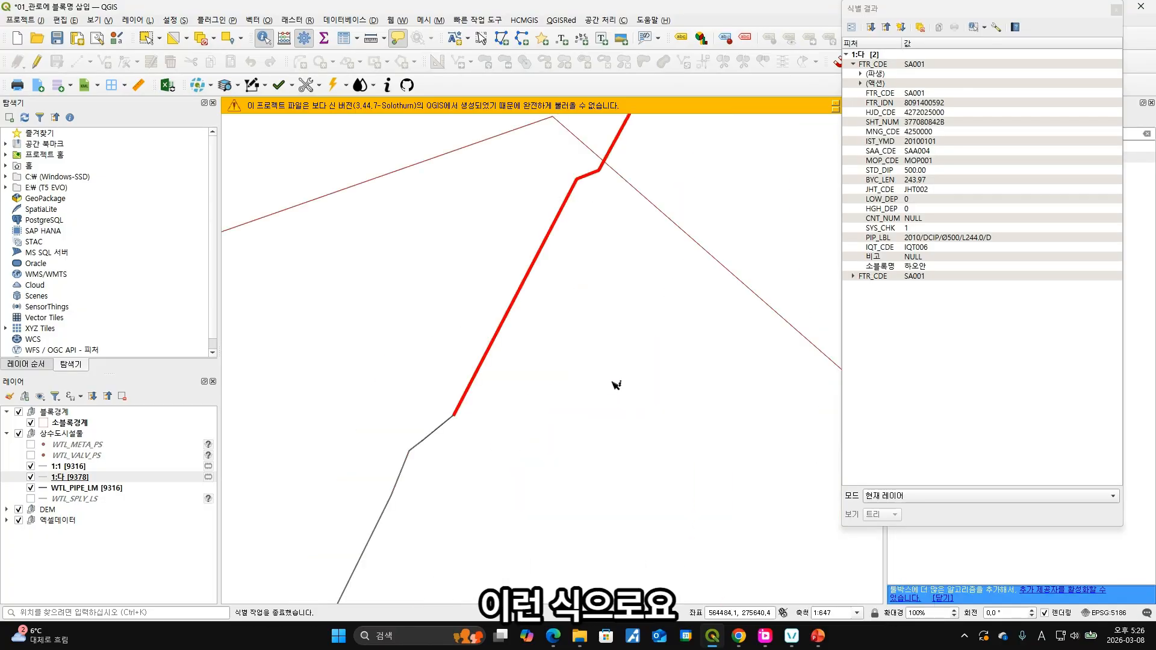
pyautogui.click(583, 294)
pyautogui.moveTo(584, 293); pyautogui.dragTo(594, 415)
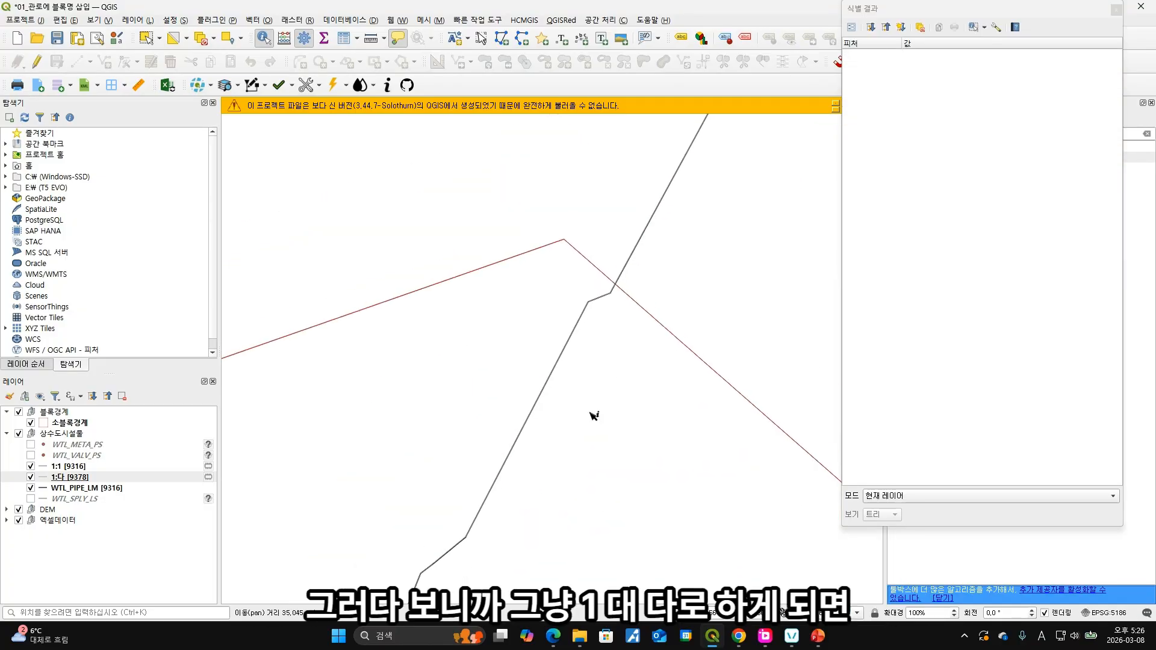
# Identify the boundary-crossing pipe in 1:다 again, compare the 소블록명 values of its overlapping records, and close the results
pyautogui.click(107, 479)
pyautogui.scroll(2, 623, 277)
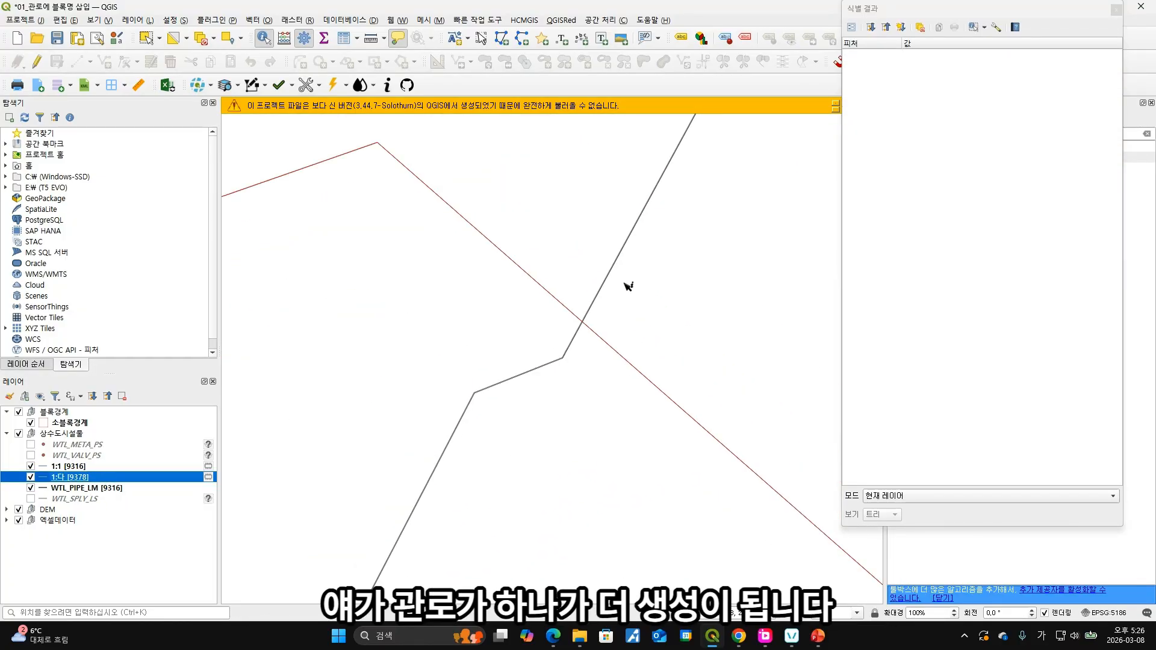
pyautogui.click(571, 349)
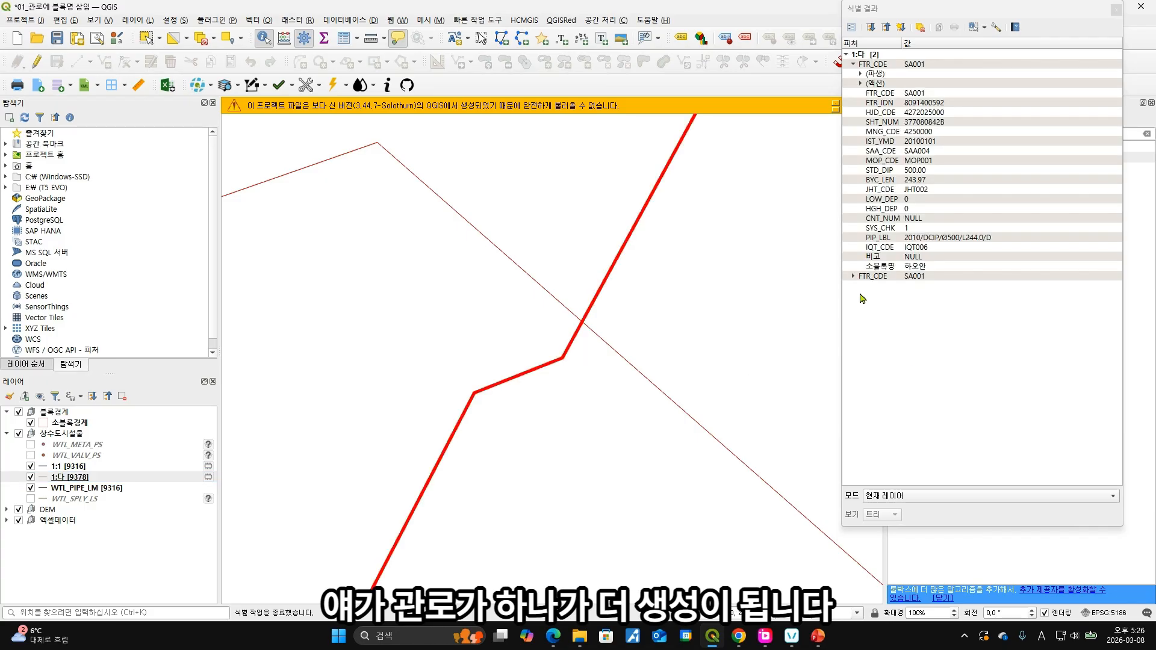
pyautogui.click(853, 276)
pyautogui.click(941, 269)
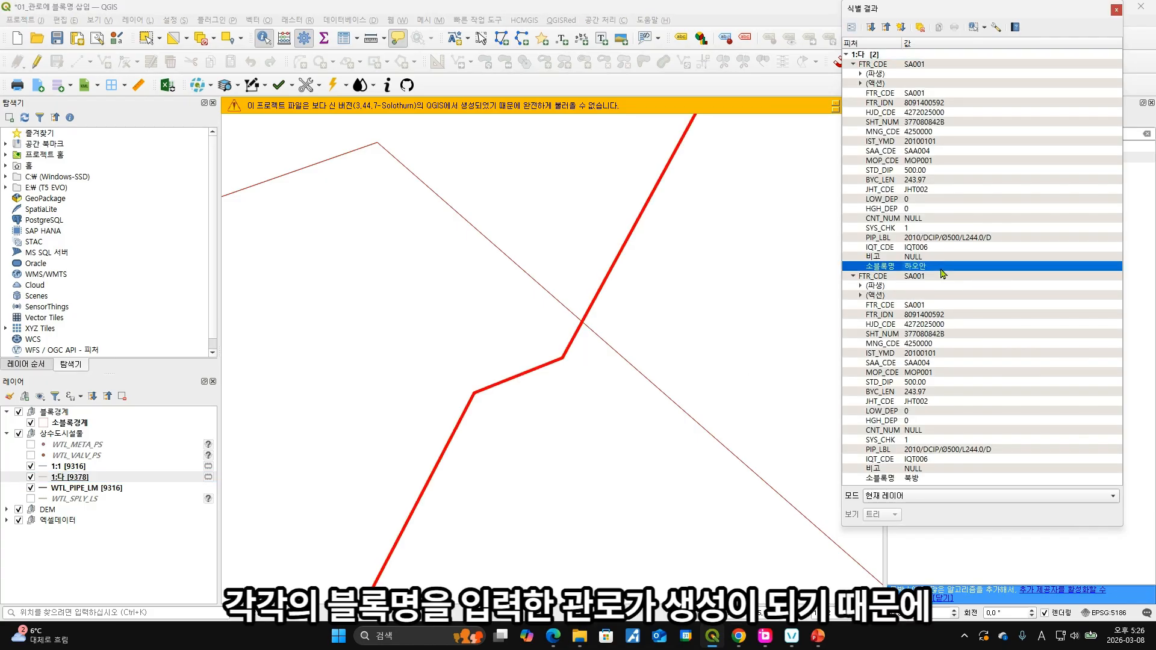
pyautogui.click(926, 480)
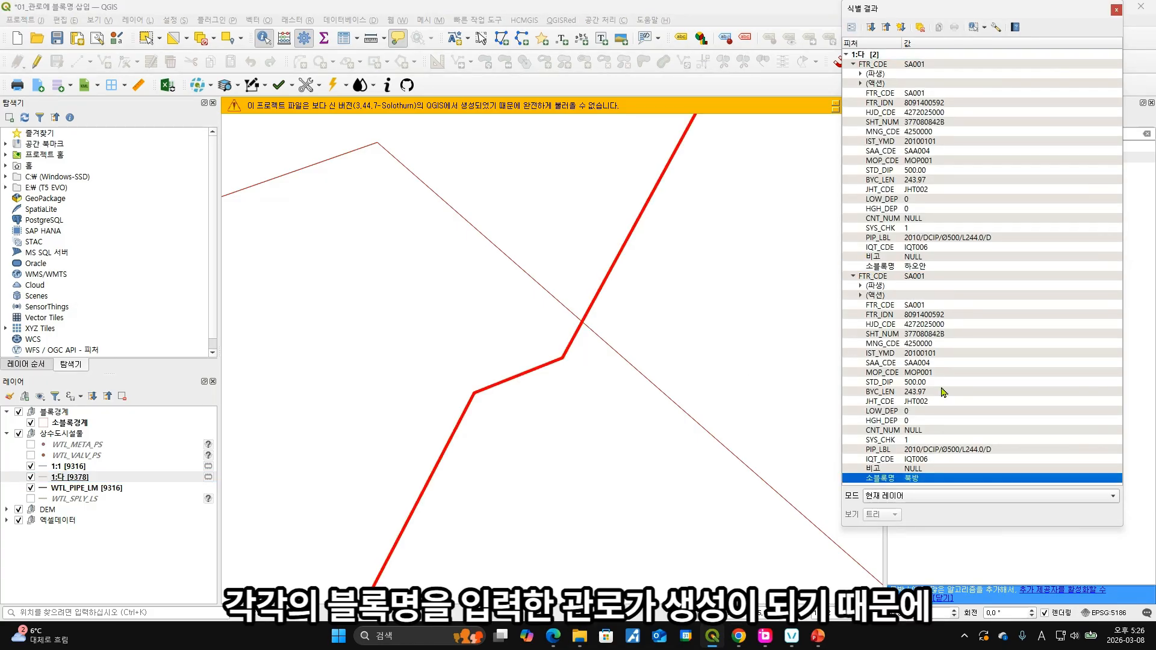
pyautogui.click(963, 267)
pyautogui.click(946, 479)
pyautogui.click(576, 422)
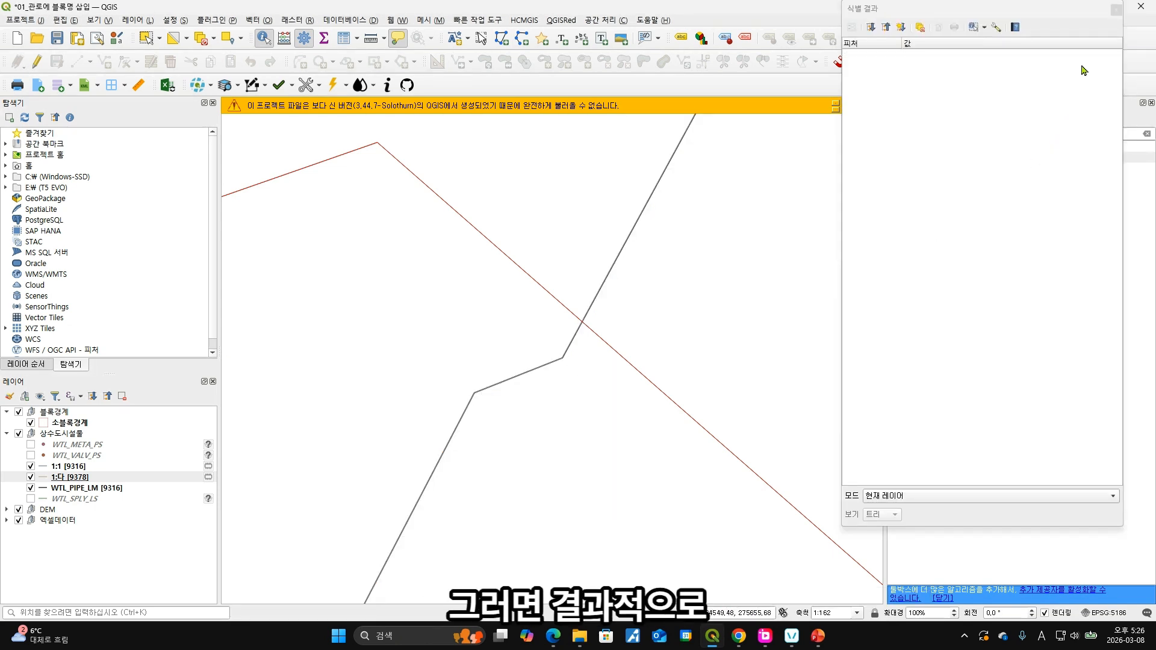
pyautogui.click(1115, 9)
# Select the 1:1 layer and review the available join types in the location join dialog, closing it without running
pyautogui.scroll(-1, 587, 400)
pyautogui.moveTo(571, 456); pyautogui.dragTo(611, 364)
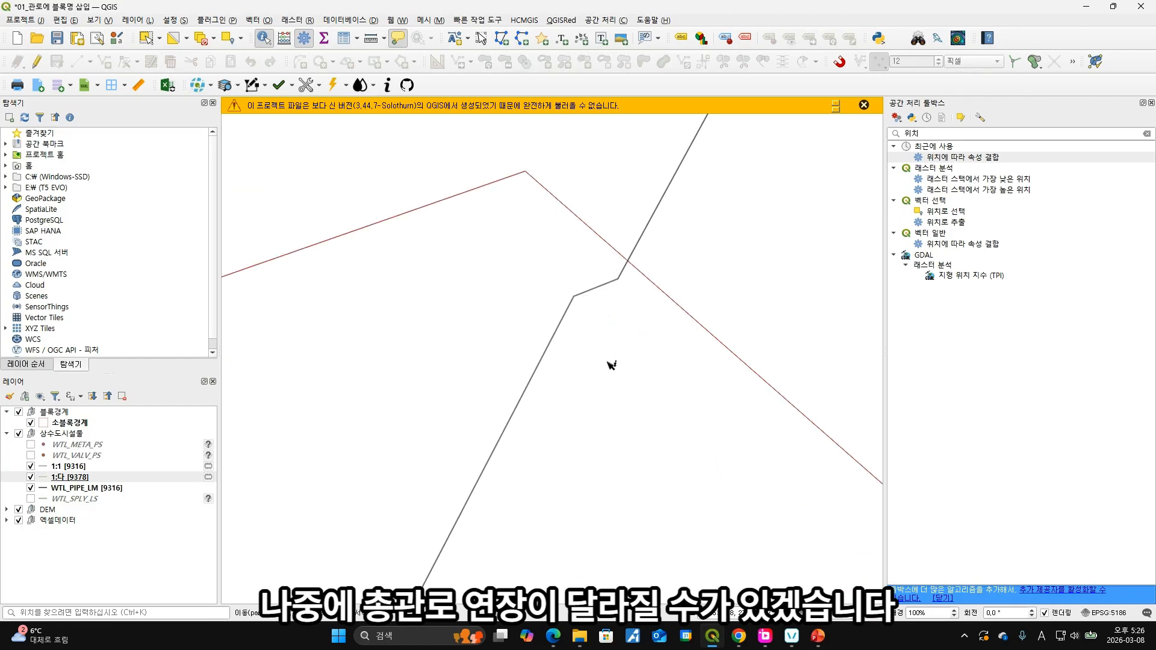
pyautogui.click(82, 467)
pyautogui.moveTo(744, 284); pyautogui.dragTo(708, 339)
pyautogui.doubleClick(964, 158)
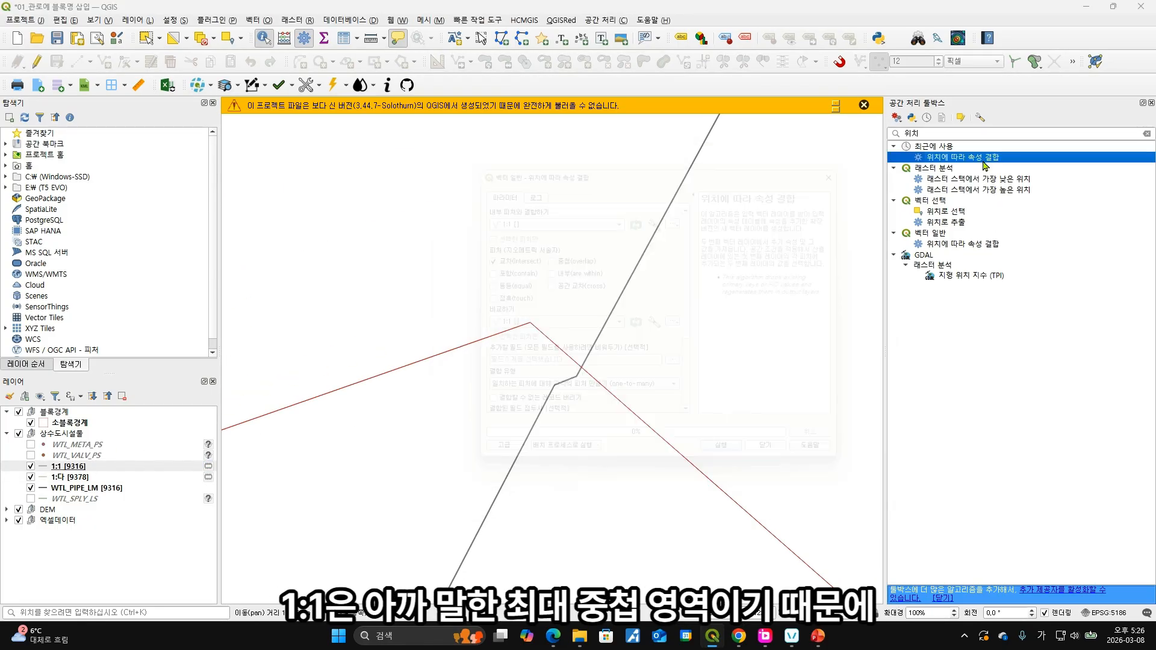
pyautogui.click(588, 403)
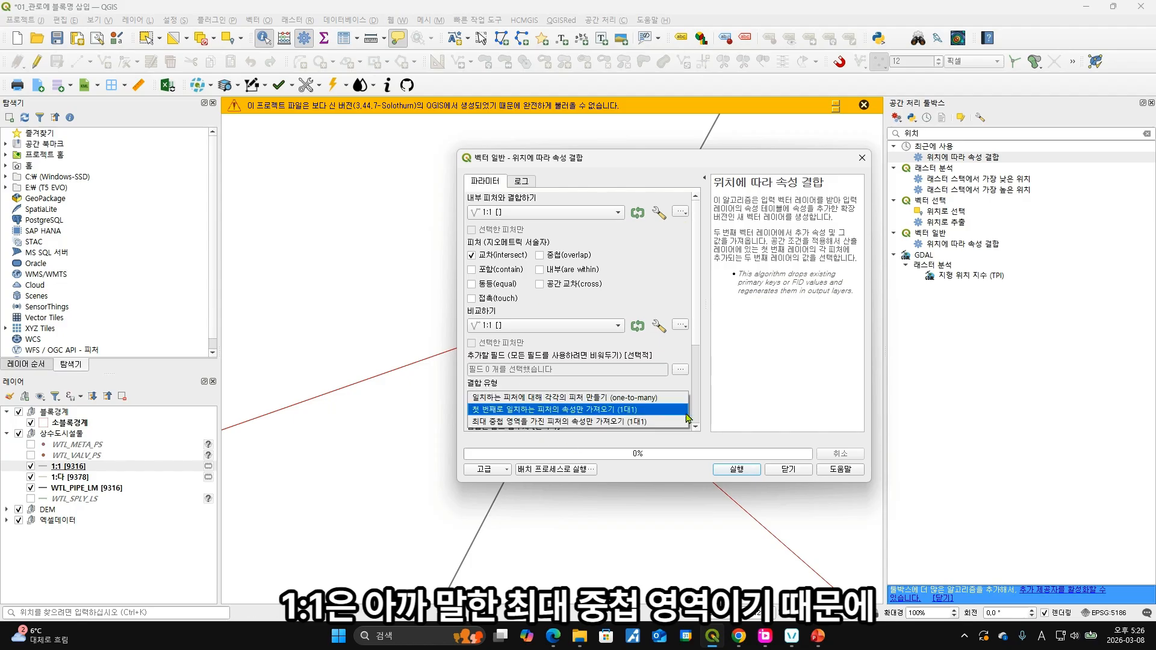
pyautogui.click(789, 471)
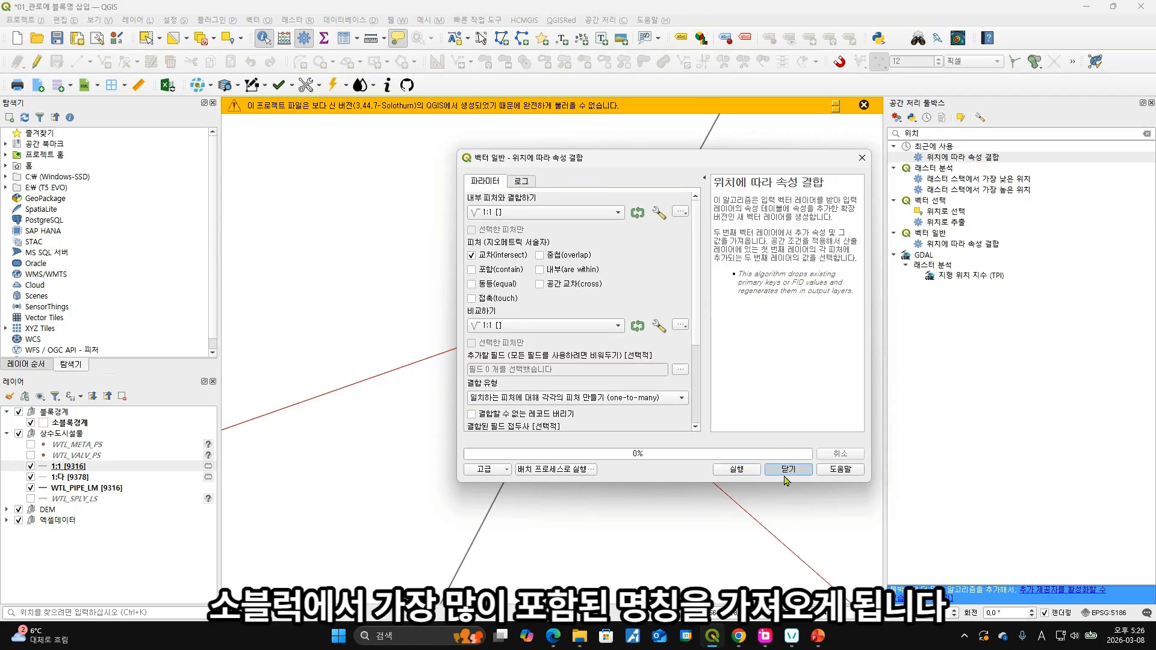
pyautogui.click(789, 469)
# Identify the boundary-crossing pipe in 1:1, check its 소블록명 against the surrounding 소블록경계 polygon, and close the attribute form
pyautogui.scroll(5, 602, 416)
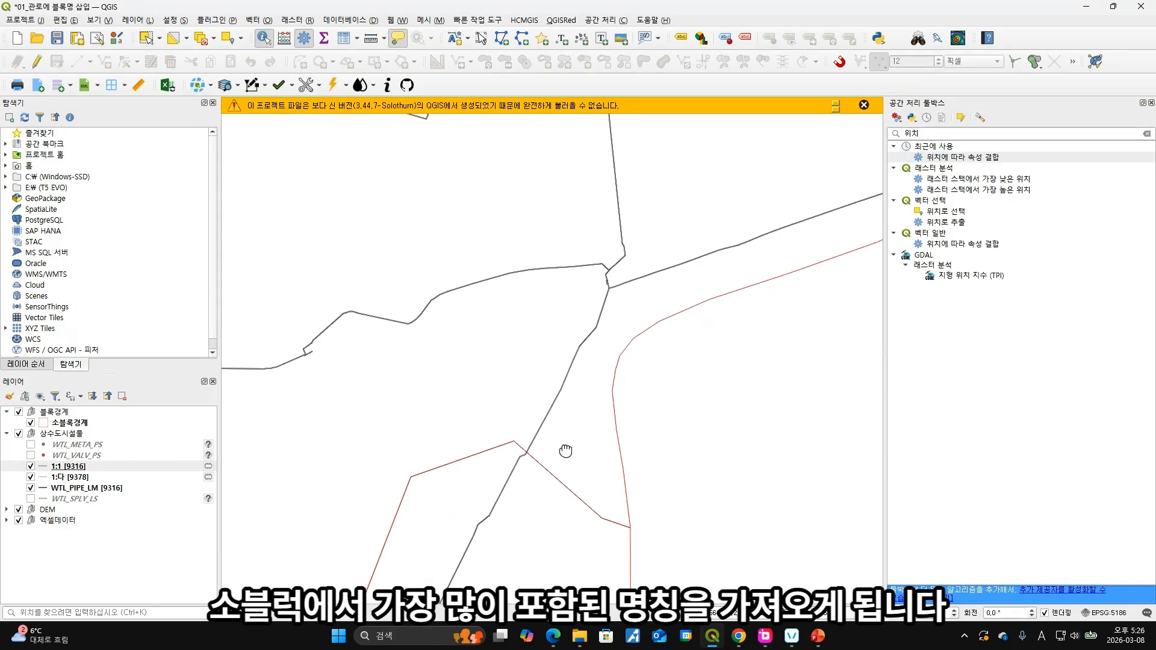
pyautogui.moveTo(565, 452); pyautogui.dragTo(681, 340)
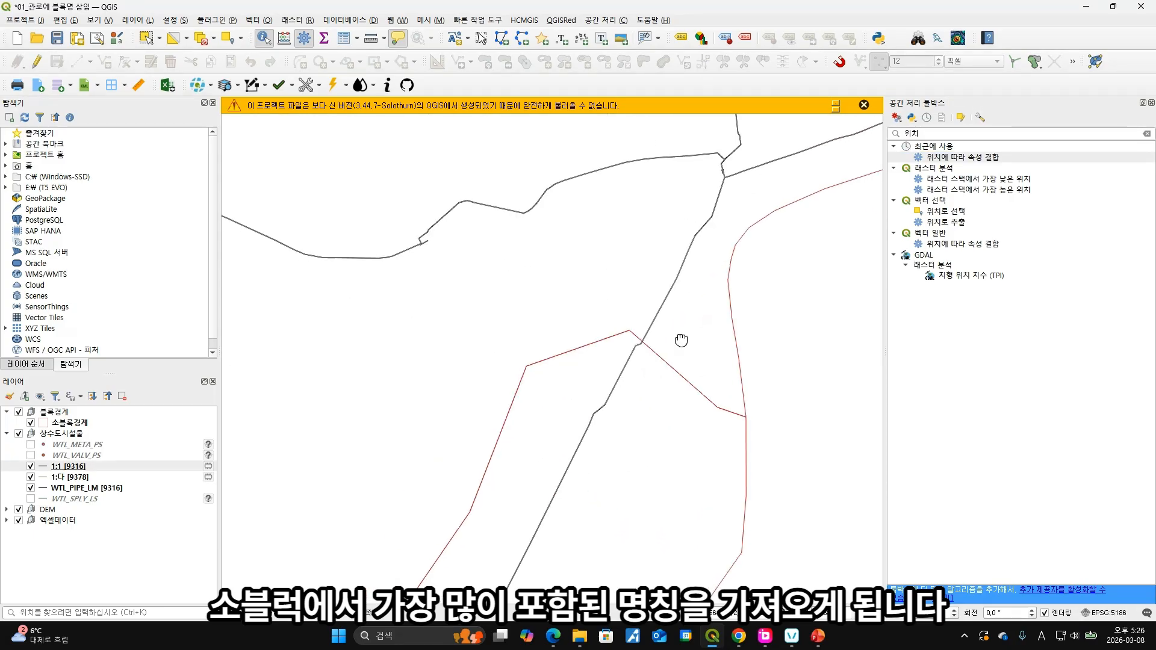
pyautogui.click(660, 313)
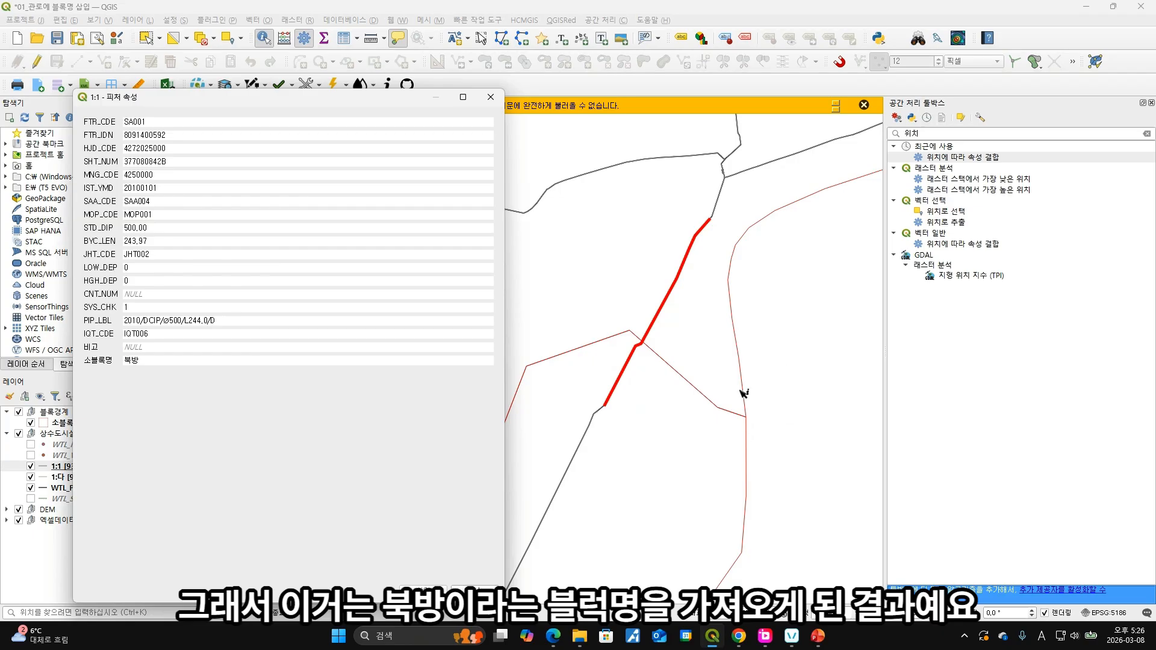
pyautogui.click(704, 307)
pyautogui.click(704, 307)
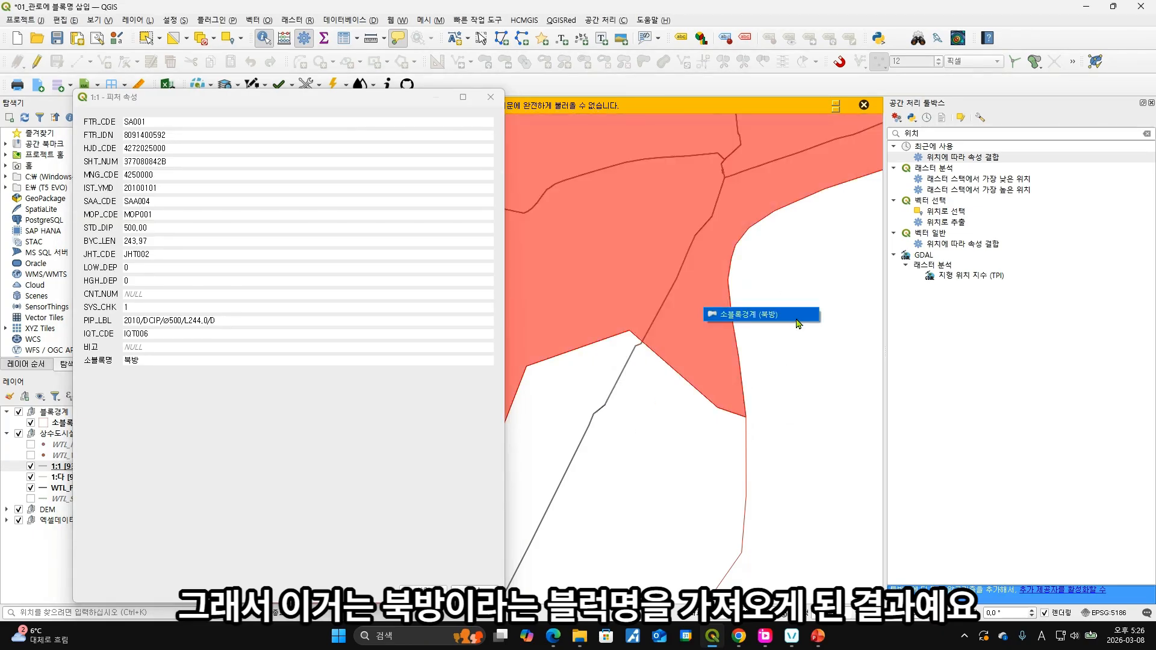
pyautogui.click(804, 357)
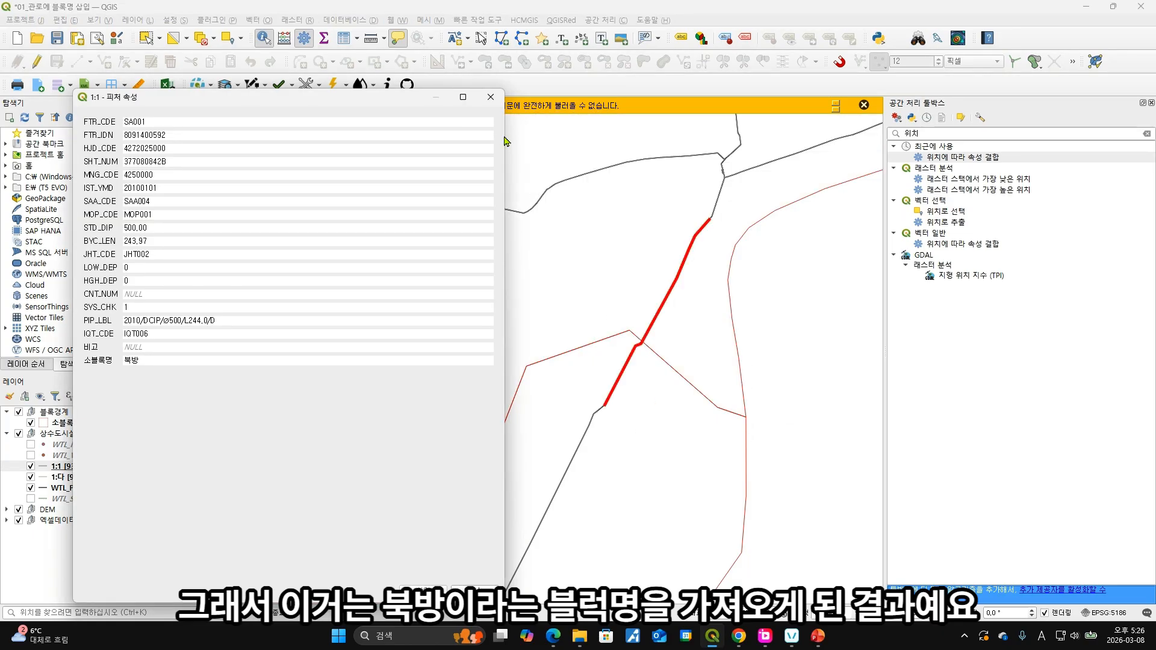
pyautogui.click(491, 97)
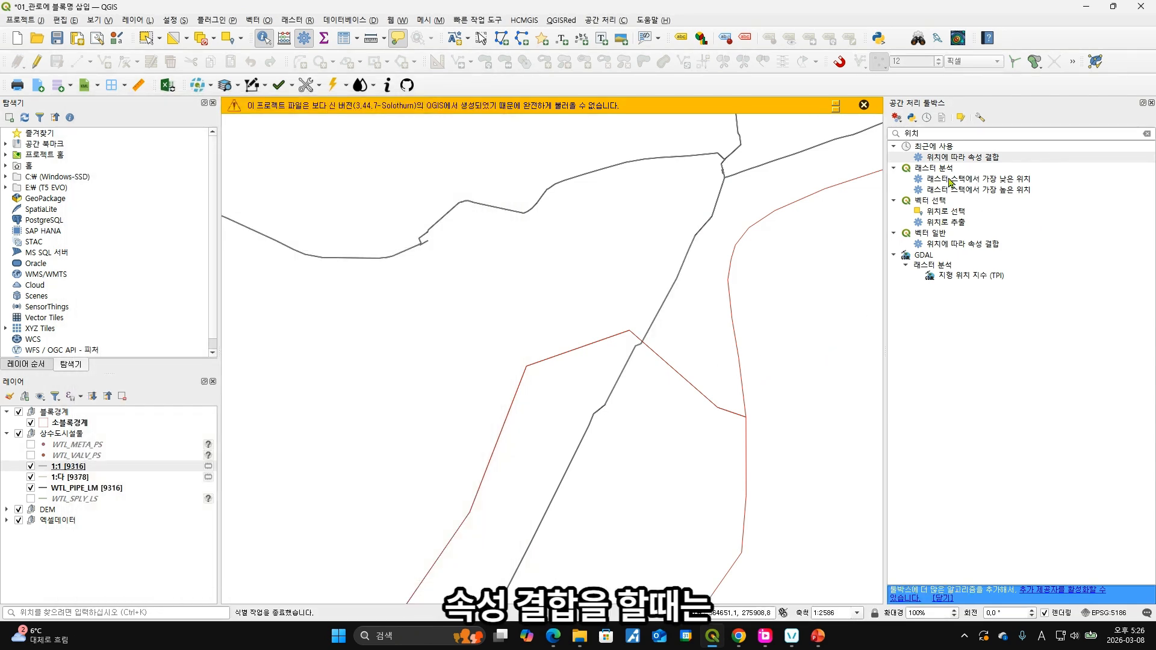
# Reopen the location join tool to look over the one-to-many and one-to-one join types, and close it
pyautogui.doubleClick(981, 159)
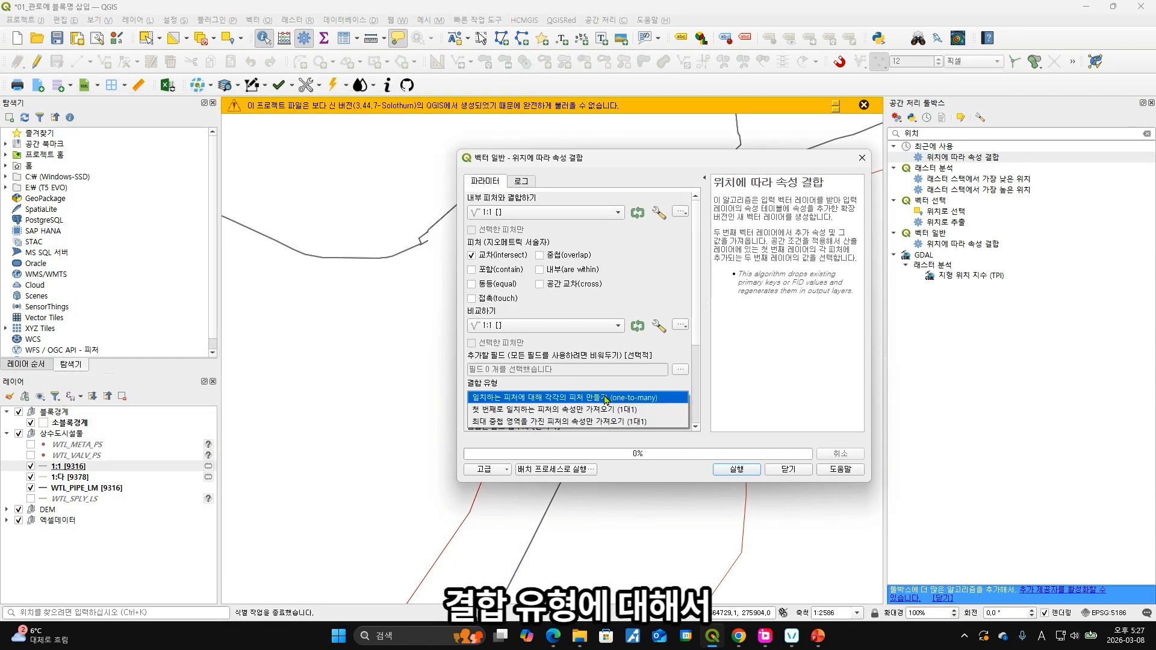
pyautogui.click(605, 398)
pyautogui.click(625, 397)
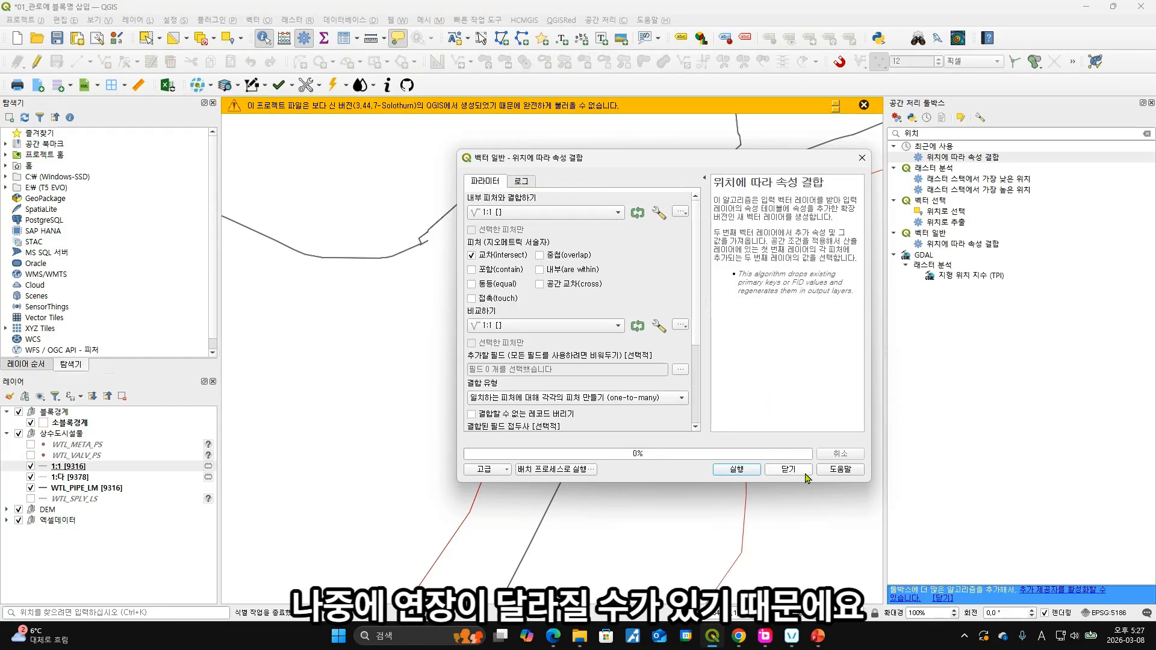
pyautogui.click(862, 157)
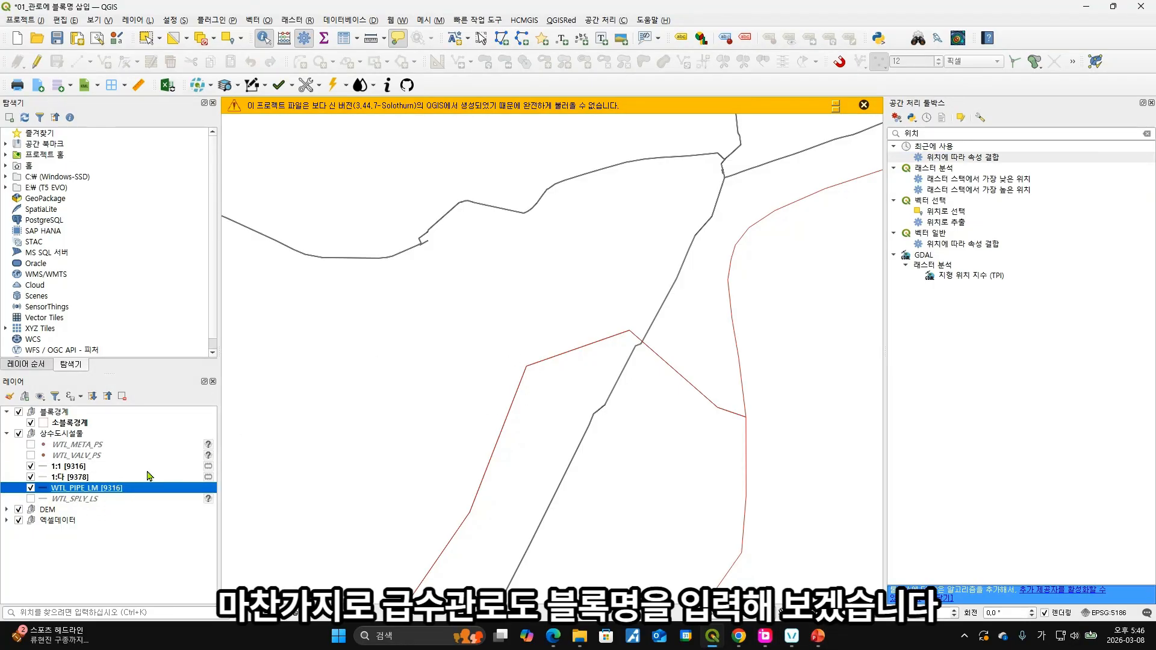
pyautogui.click(30, 466)
pyautogui.click(30, 477)
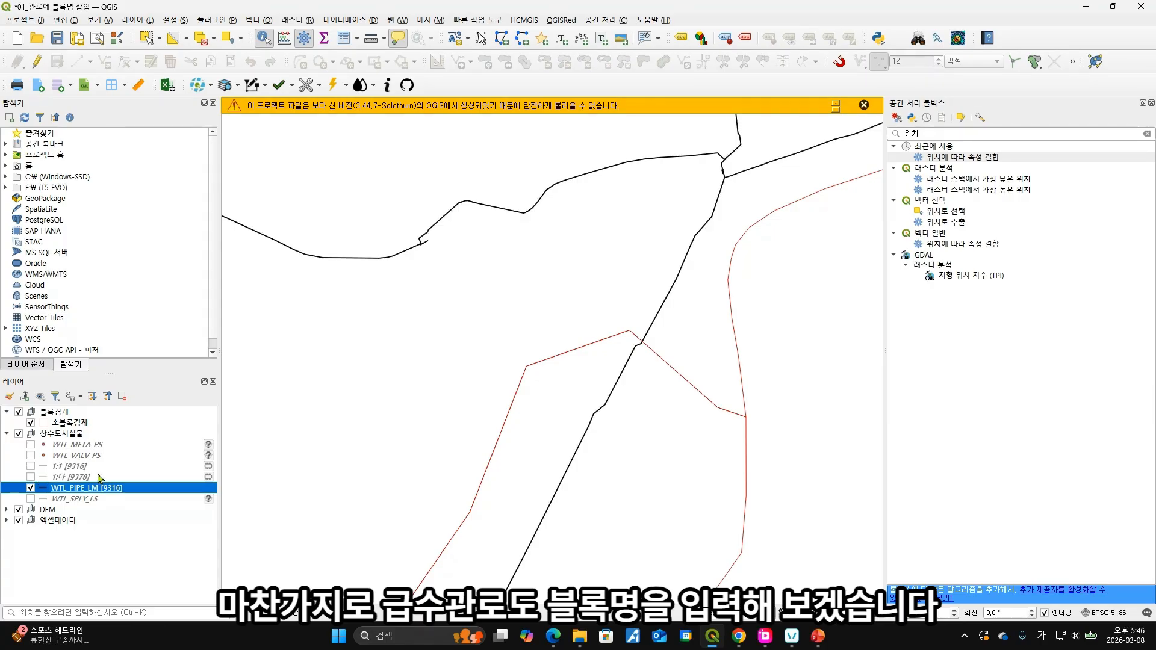
pyautogui.click(30, 477)
pyautogui.click(63, 468)
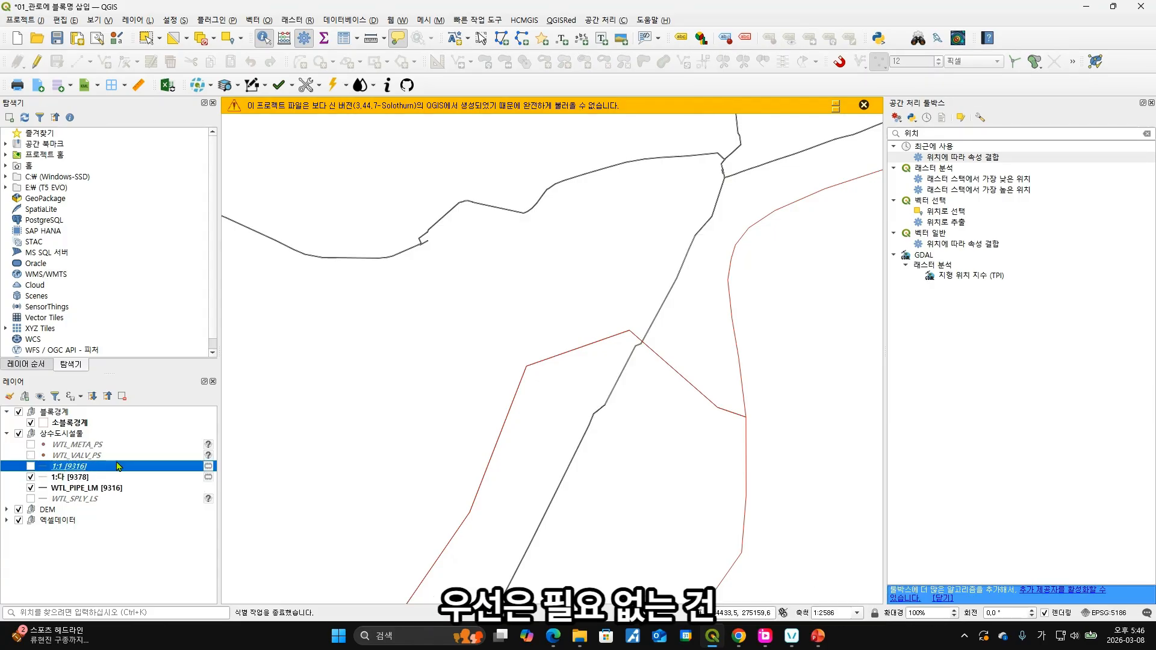
pyautogui.click(31, 466)
pyautogui.click(31, 478)
# Remove the one-to-many joined layer 1:다 from the project
pyautogui.rightClick(94, 480)
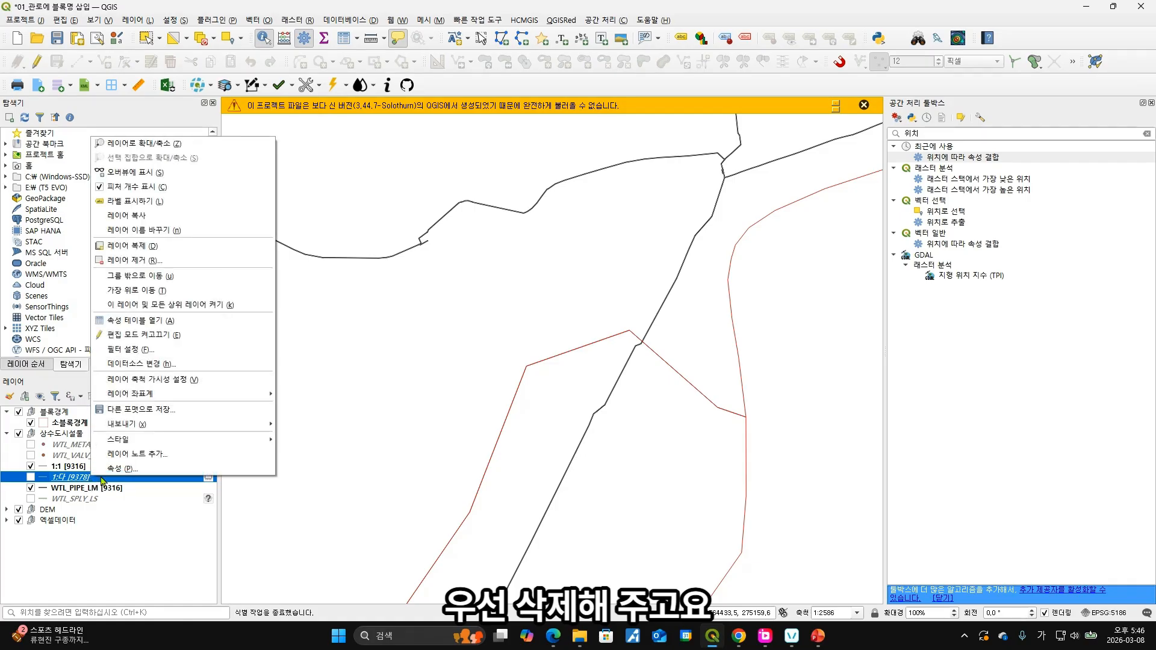
pyautogui.click(193, 266)
pyautogui.click(577, 333)
# Hide the WTL_PIPE_LM and 1:1 layers and show the service pipe layer WTL_SPLY_LS
pyautogui.click(120, 488)
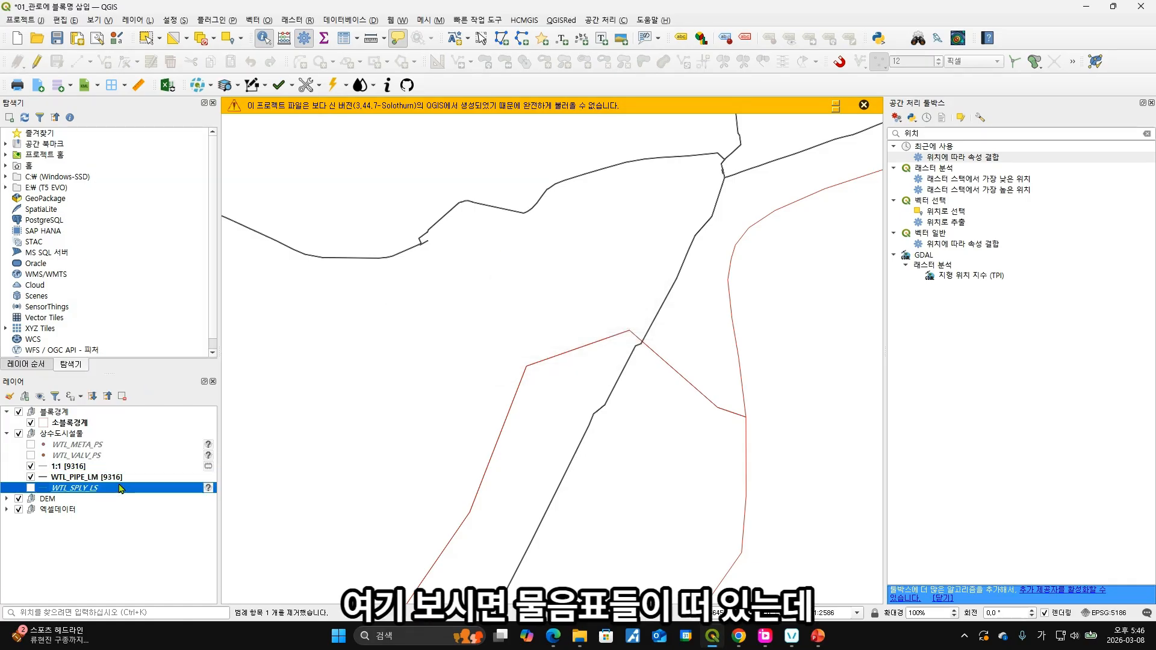
pyautogui.click(32, 476)
pyautogui.click(31, 466)
pyautogui.click(31, 487)
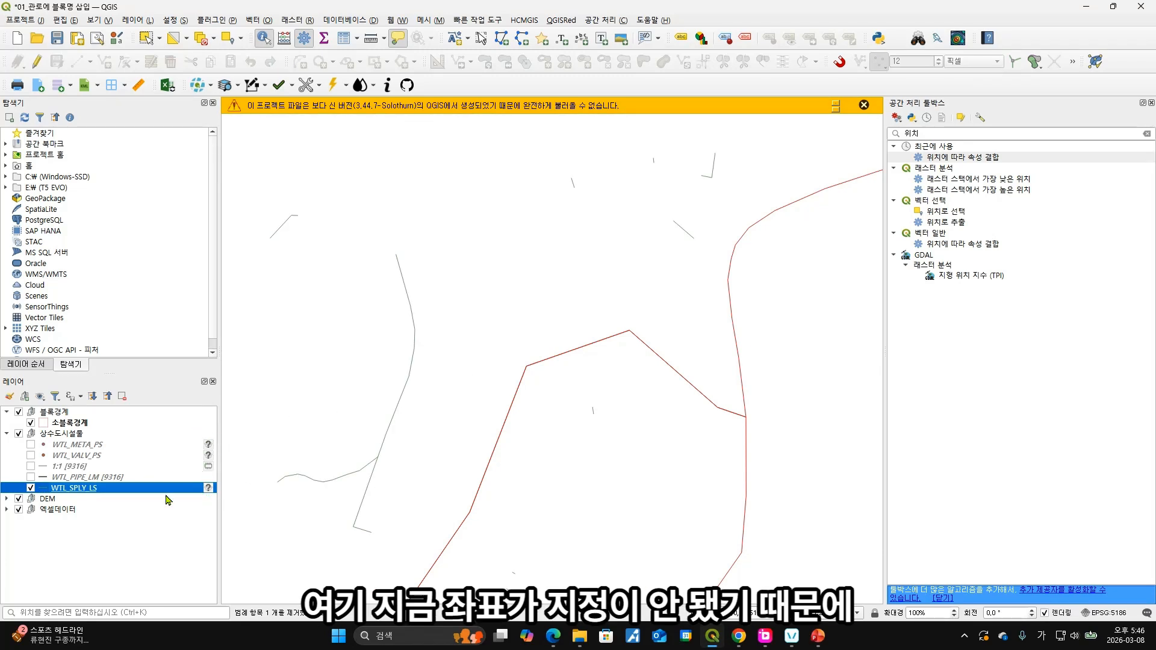
# Set the coordinate system of the 상수도시설물 group to EPSG:5186 - KGD2002 / Central Belt 2010 and check the layer CRS of WTL_SPLY_LS
pyautogui.click(121, 447)
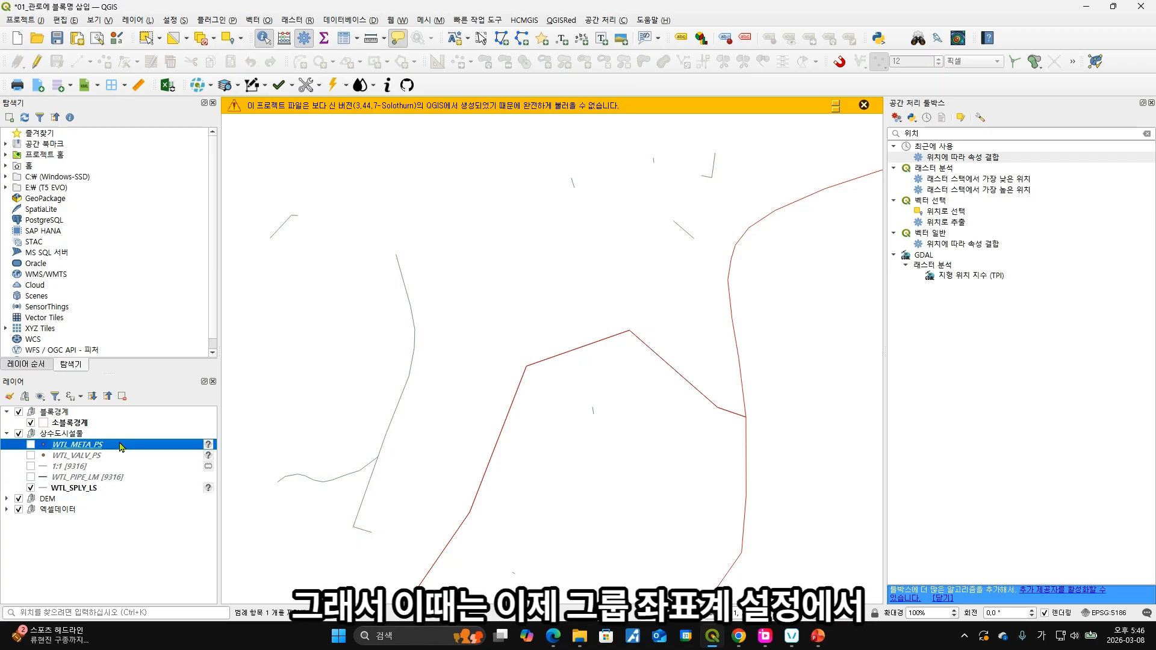
pyautogui.rightClick(107, 434)
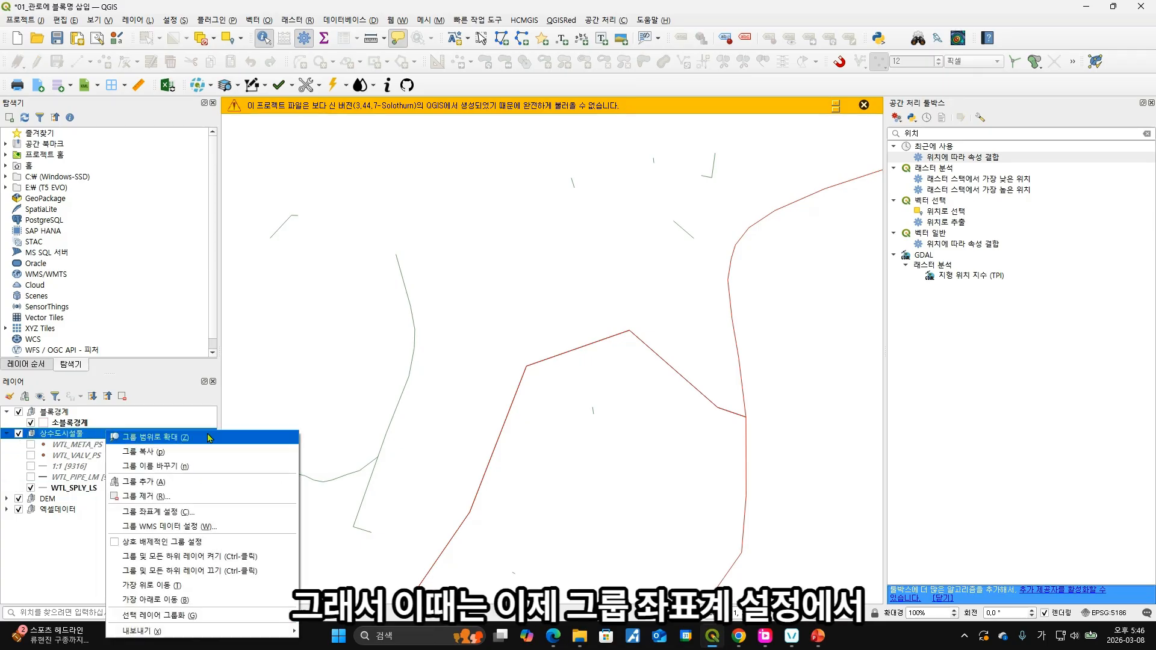
pyautogui.click(238, 511)
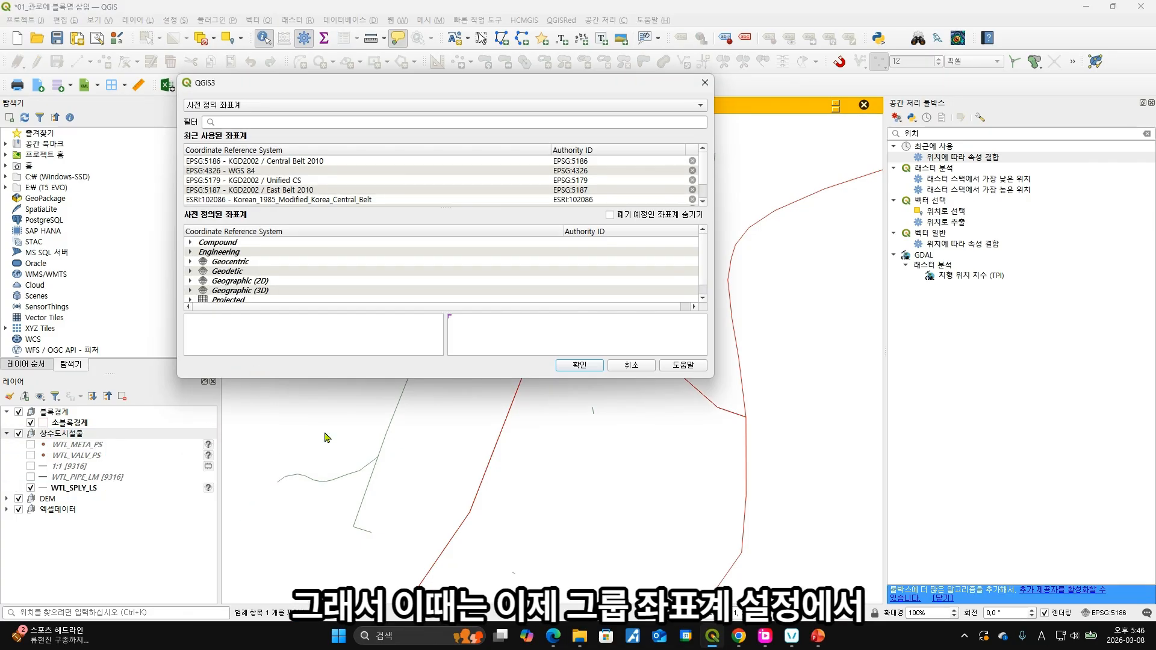
pyautogui.click(425, 162)
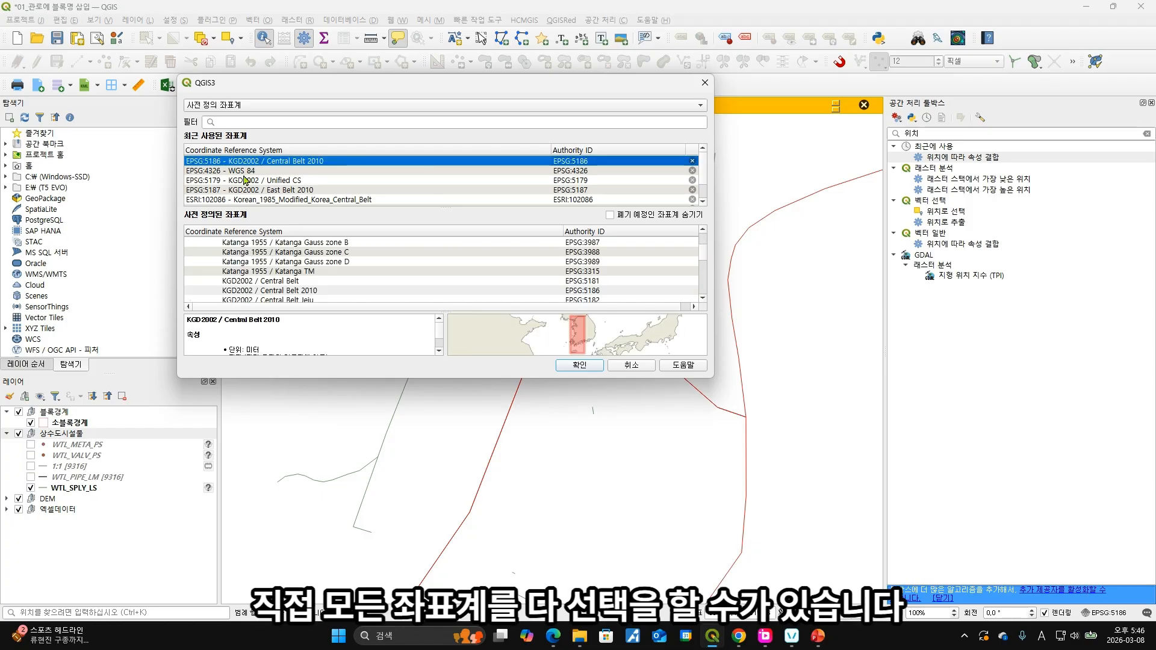
pyautogui.click(579, 365)
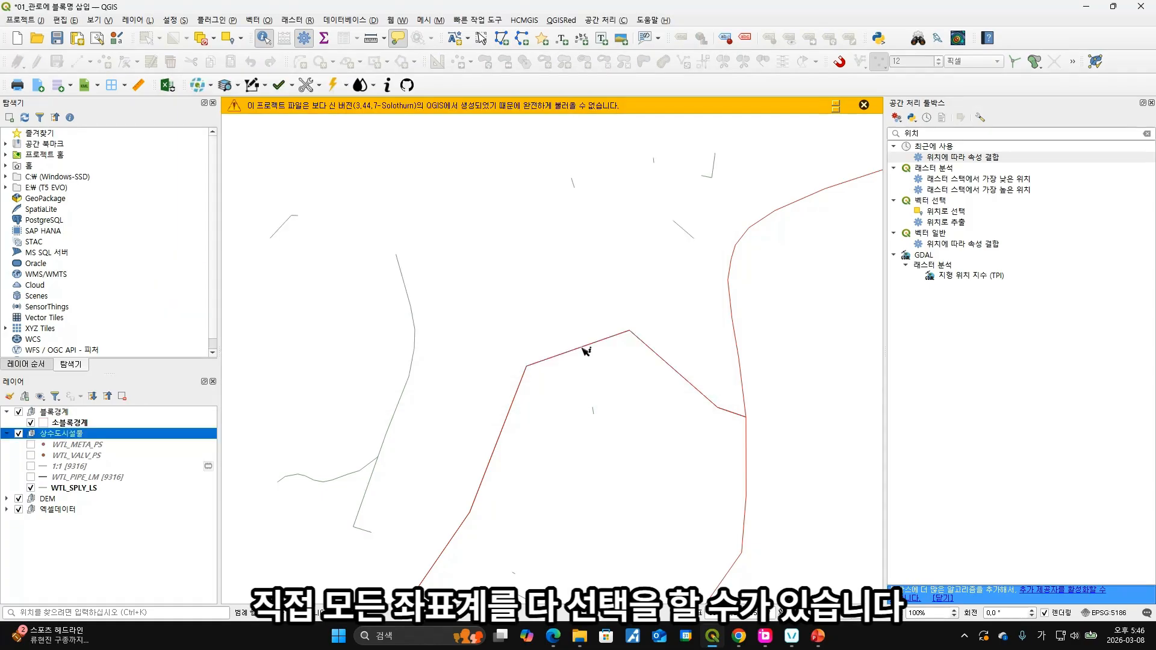
pyautogui.click(161, 475)
pyautogui.rightClick(140, 488)
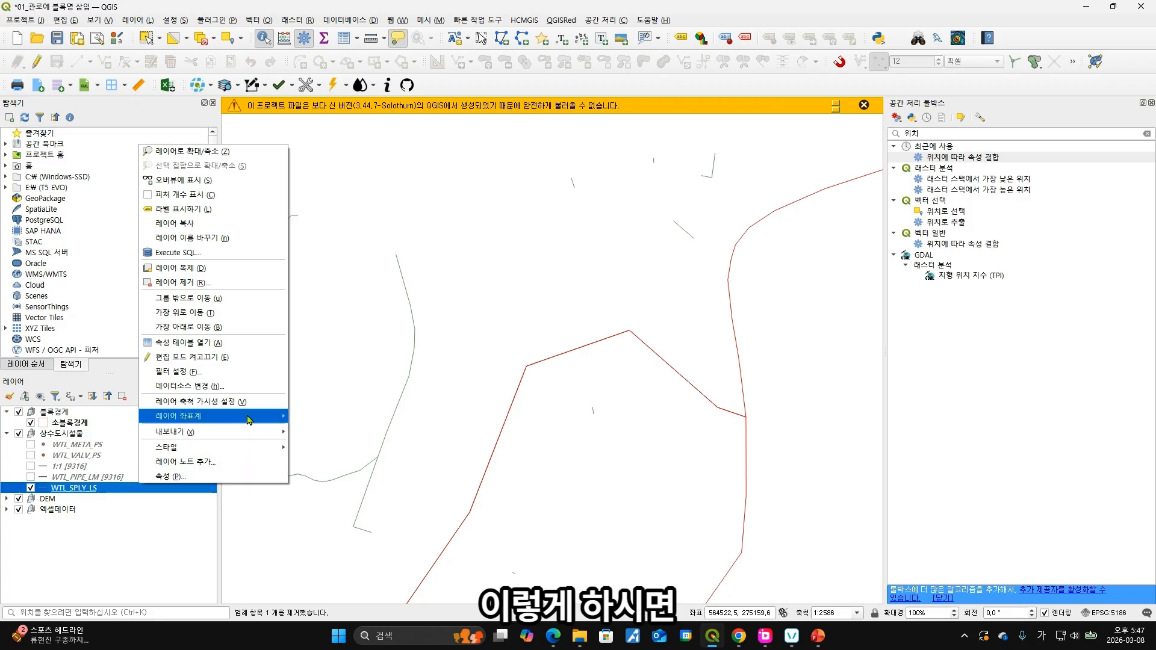
pyautogui.moveTo(249, 419)
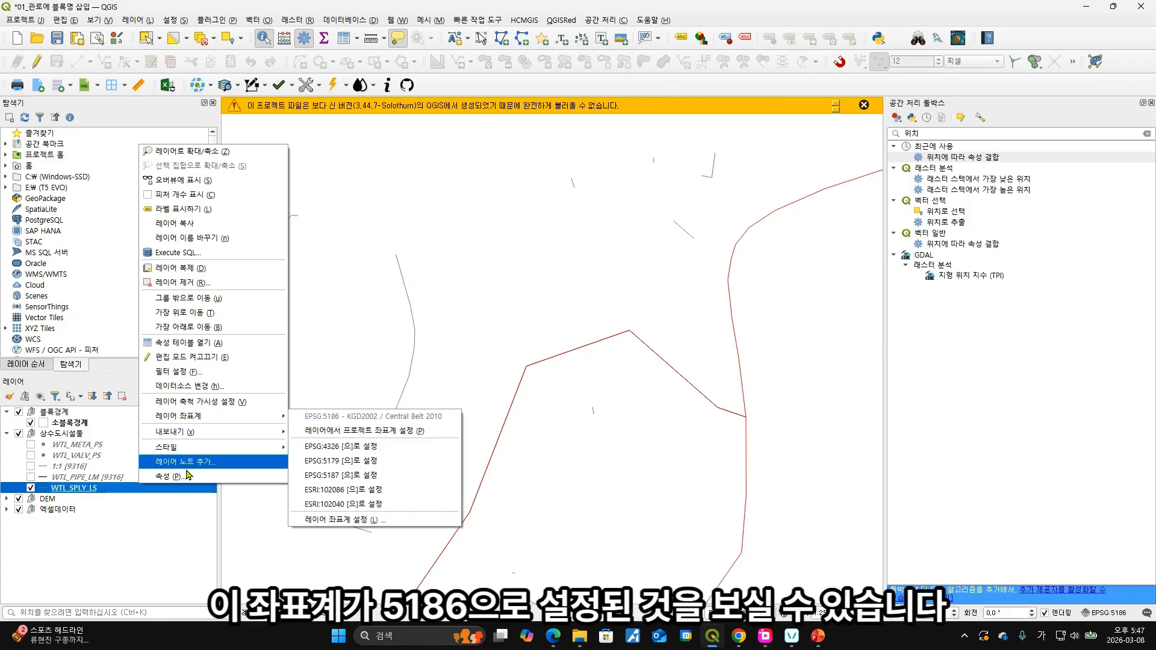
pyautogui.click(112, 494)
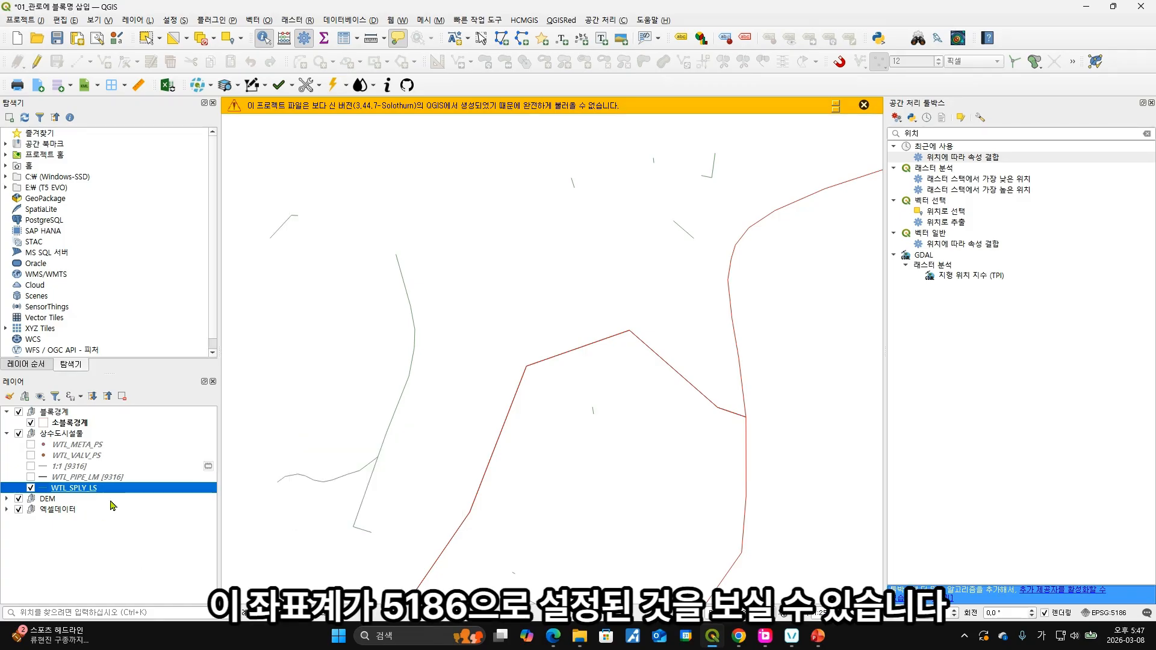
# Join the 소블록명 field from 소블록경계 to WTL_SPLY_LS by intersecting location, taking only the largest-overlap feature's attributes one-to-one, and close the tool
pyautogui.doubleClick(979, 157)
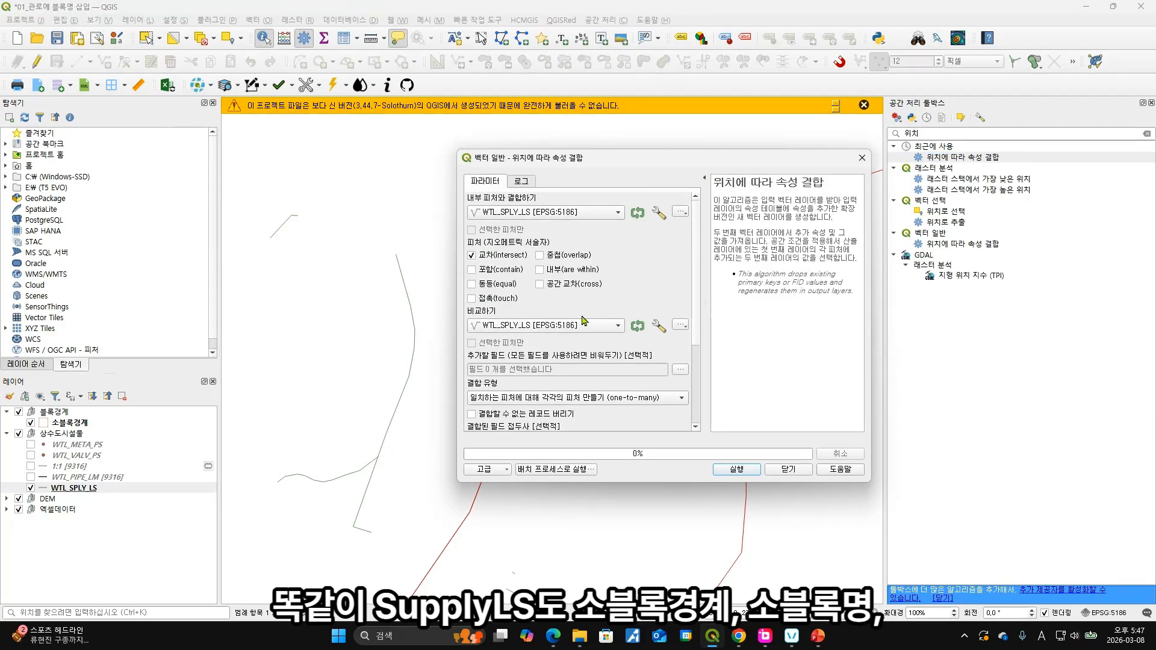
pyautogui.click(590, 330)
pyautogui.click(525, 288)
pyautogui.click(680, 369)
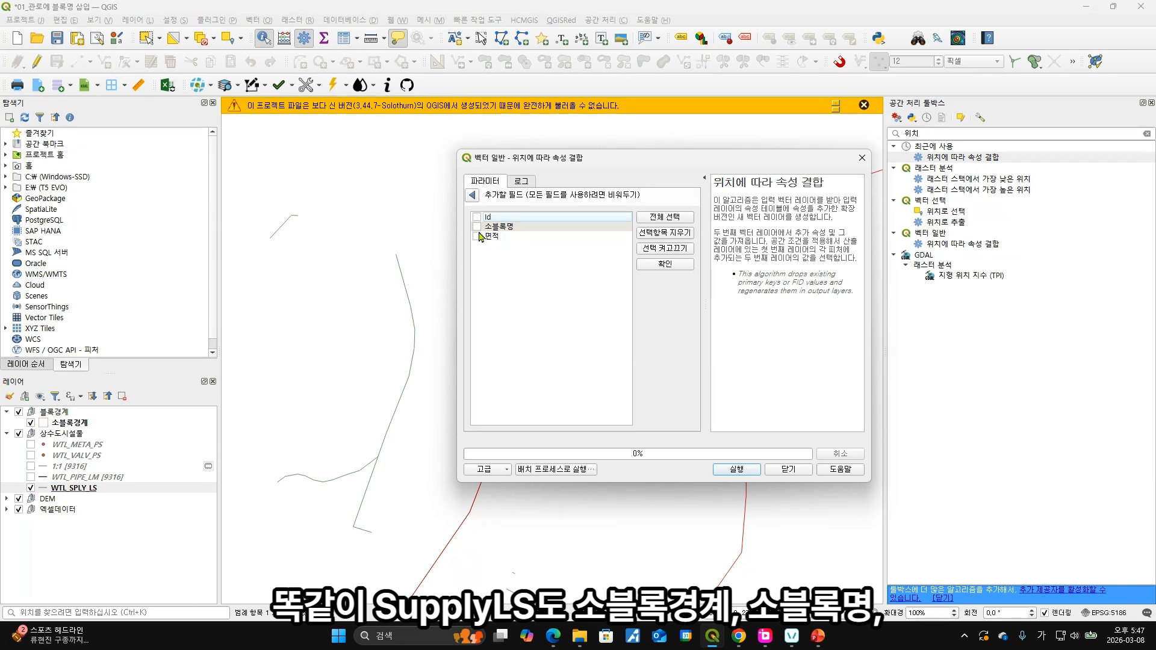
pyautogui.click(473, 195)
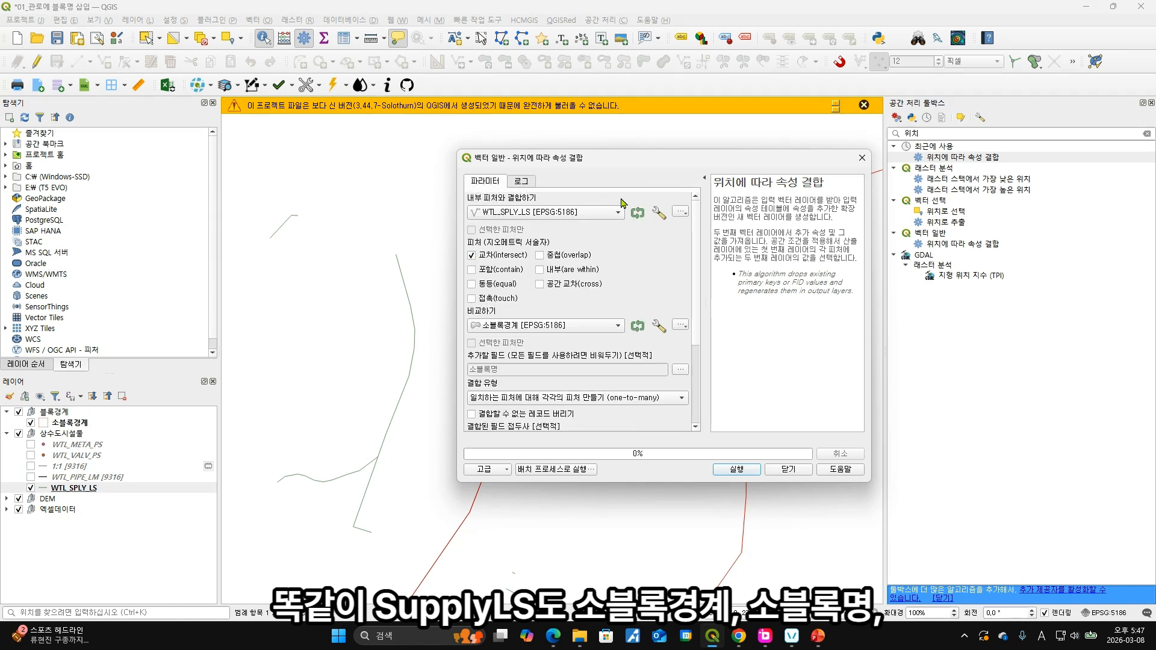
pyautogui.click(659, 399)
pyautogui.click(567, 422)
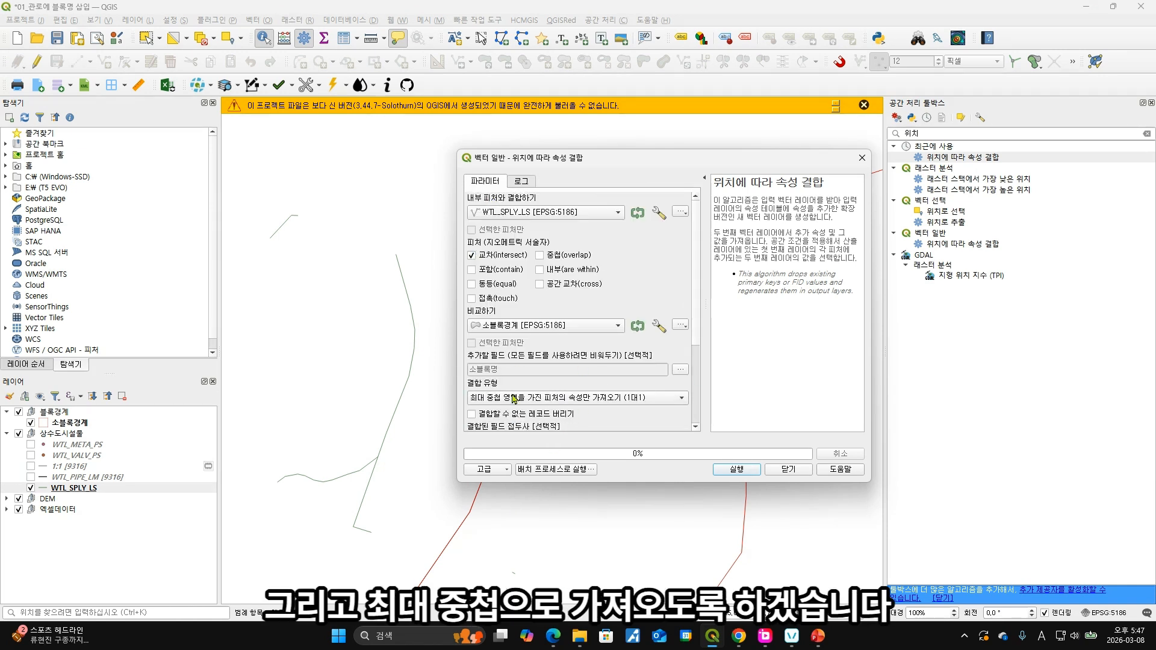
pyautogui.click(739, 475)
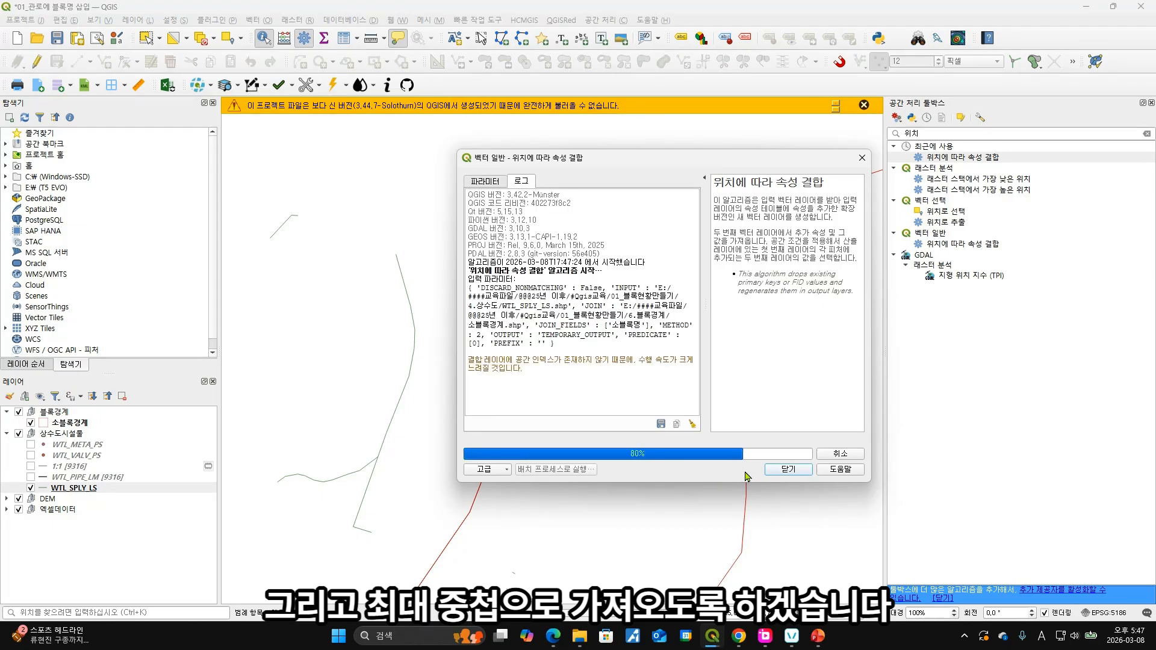
pyautogui.click(781, 474)
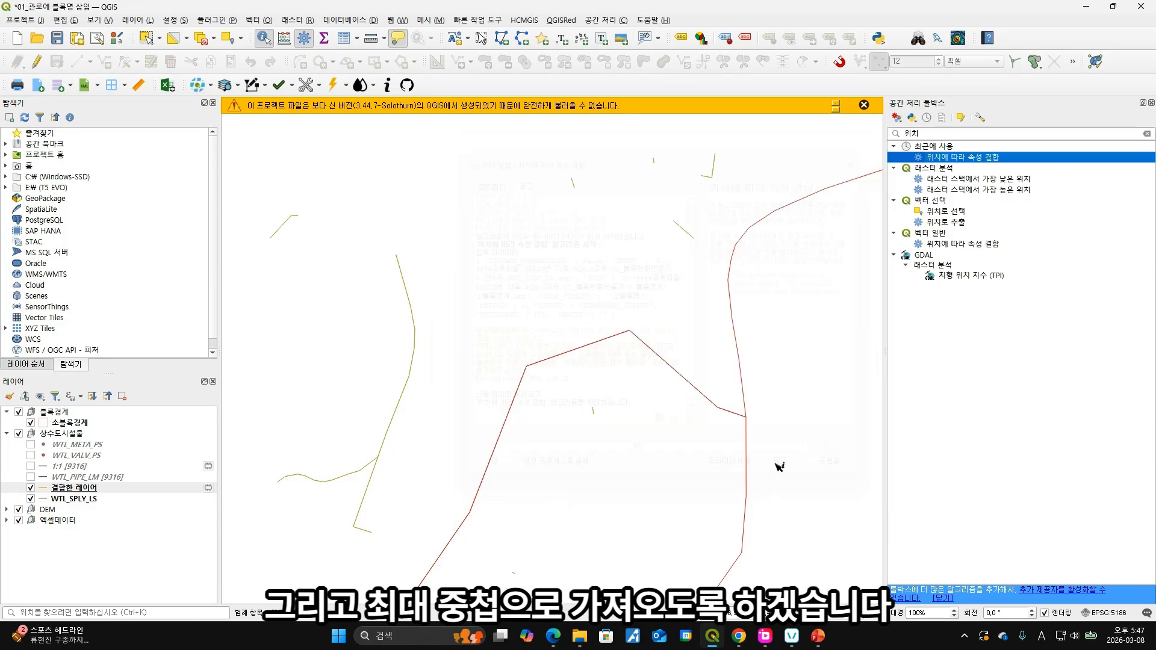
# Rename the newly joined service pipe layer as 급수관로_조인
pyautogui.click(134, 492)
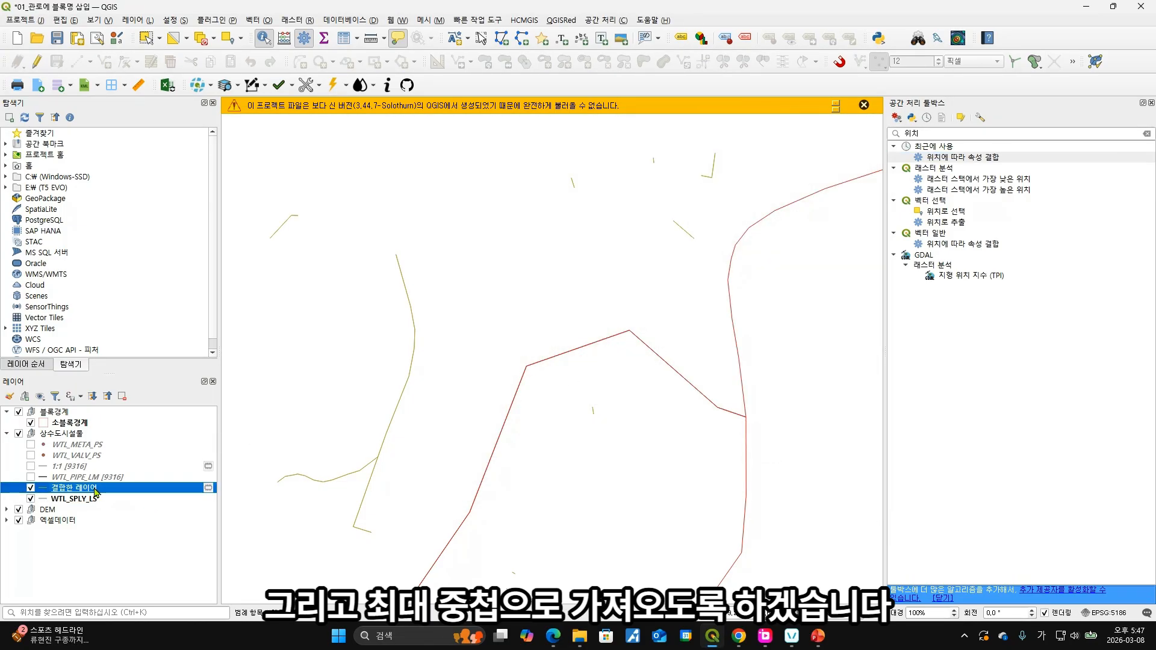
pyautogui.rightClick(94, 487)
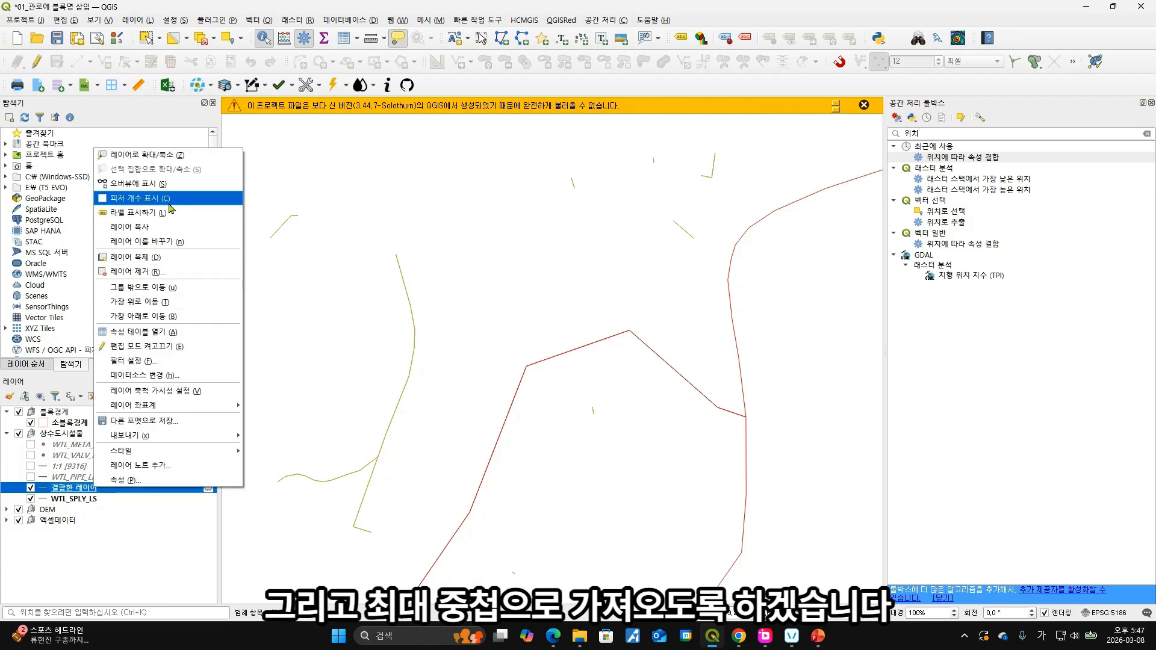
pyautogui.click(179, 242)
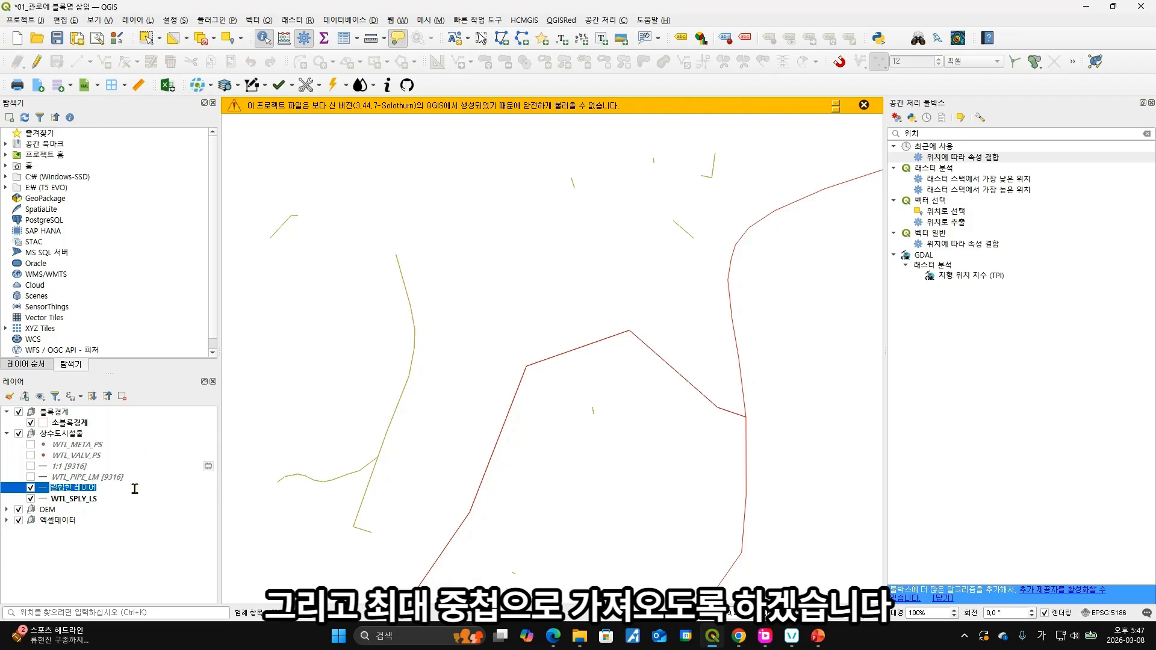
pyautogui.write('큰')
pyautogui.write('수관로')
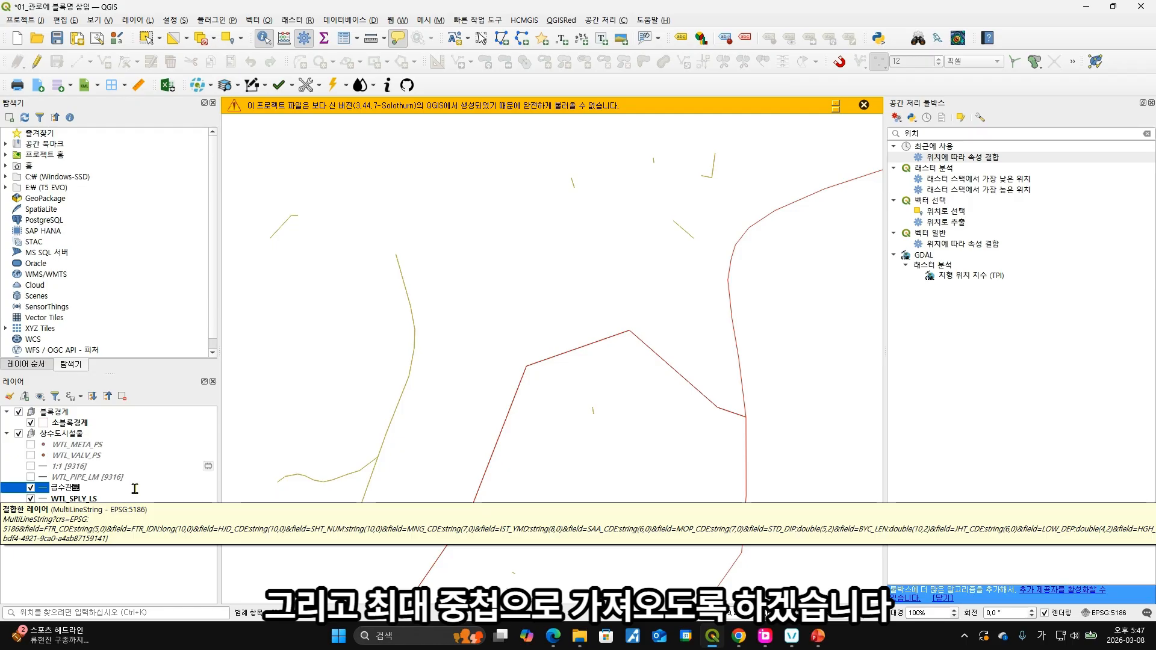
pyautogui.write('_조인')
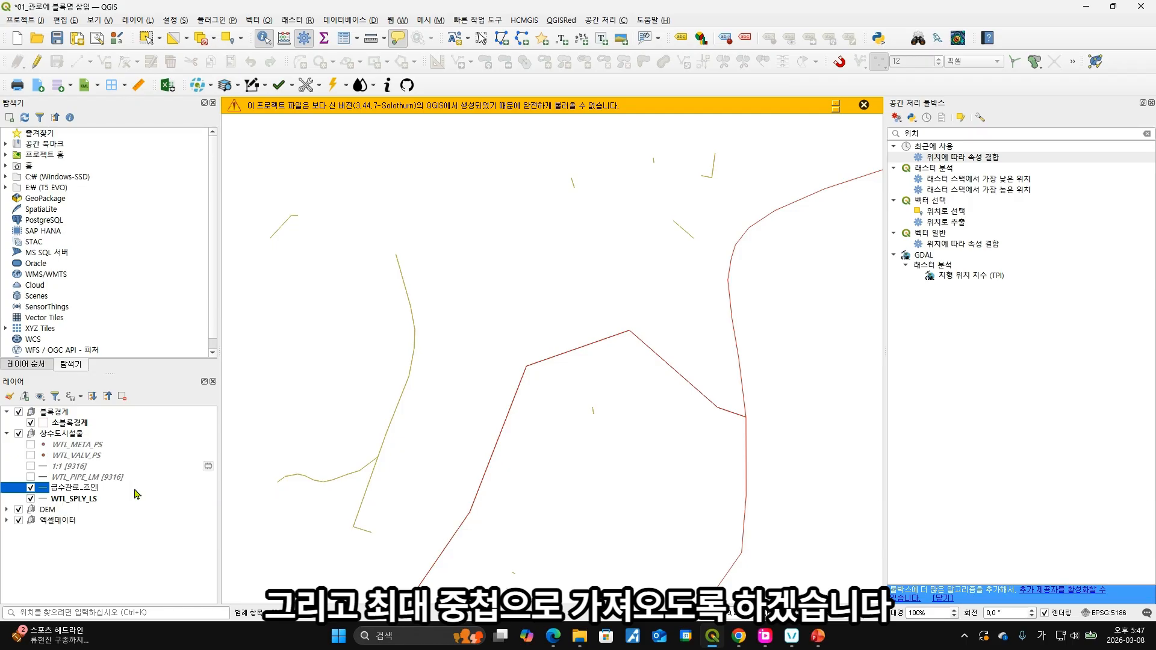
pyautogui.press('Return')
# Rename the 1:1 joined pipe layer as 배수관로_조인
pyautogui.click(95, 468)
pyautogui.rightClick(95, 468)
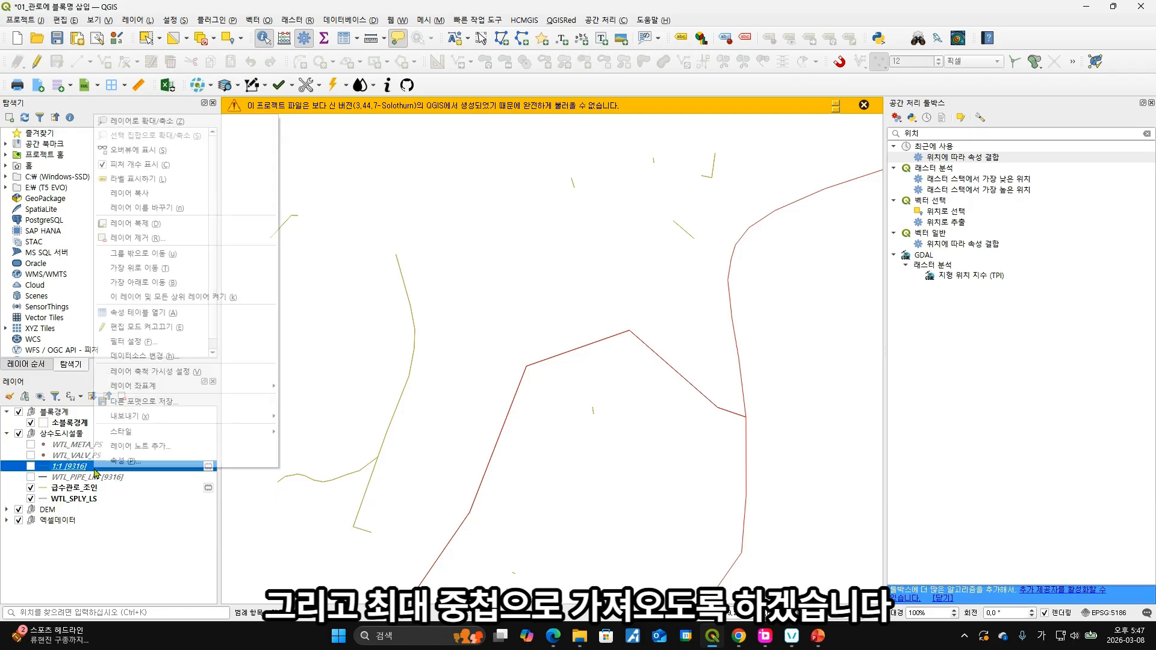
pyautogui.click(157, 208)
pyautogui.write('배관')
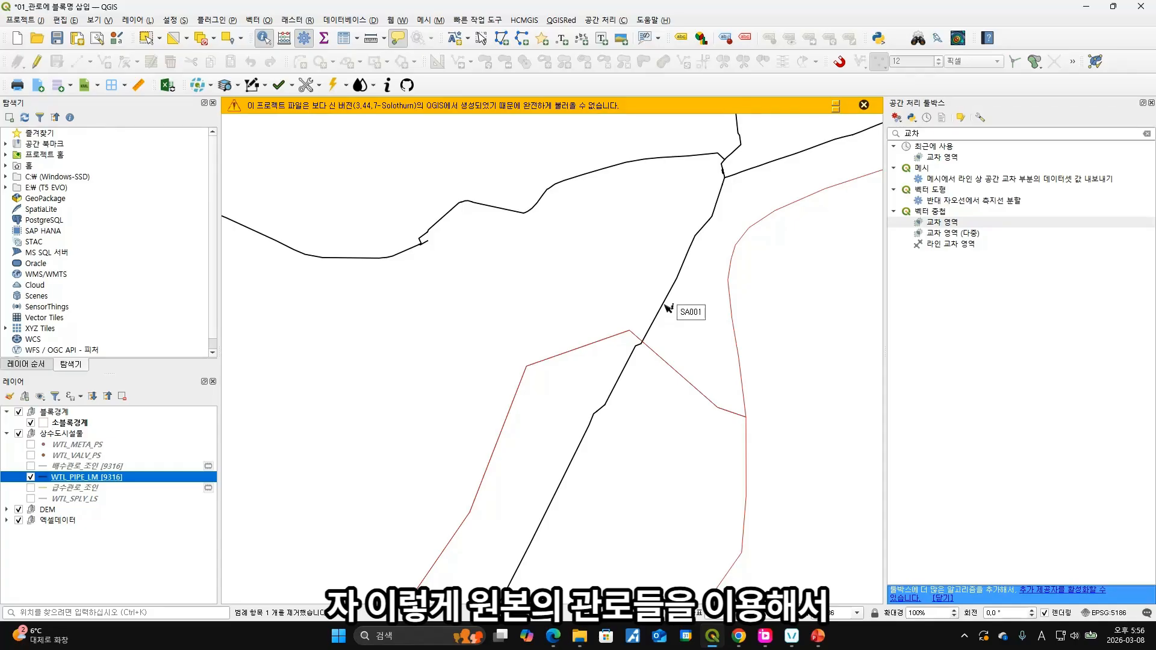
# Identify the pipe in WTL_PIPE_LM that crosses the block boundary, review its attributes, and close the form
pyautogui.moveTo(668, 308)
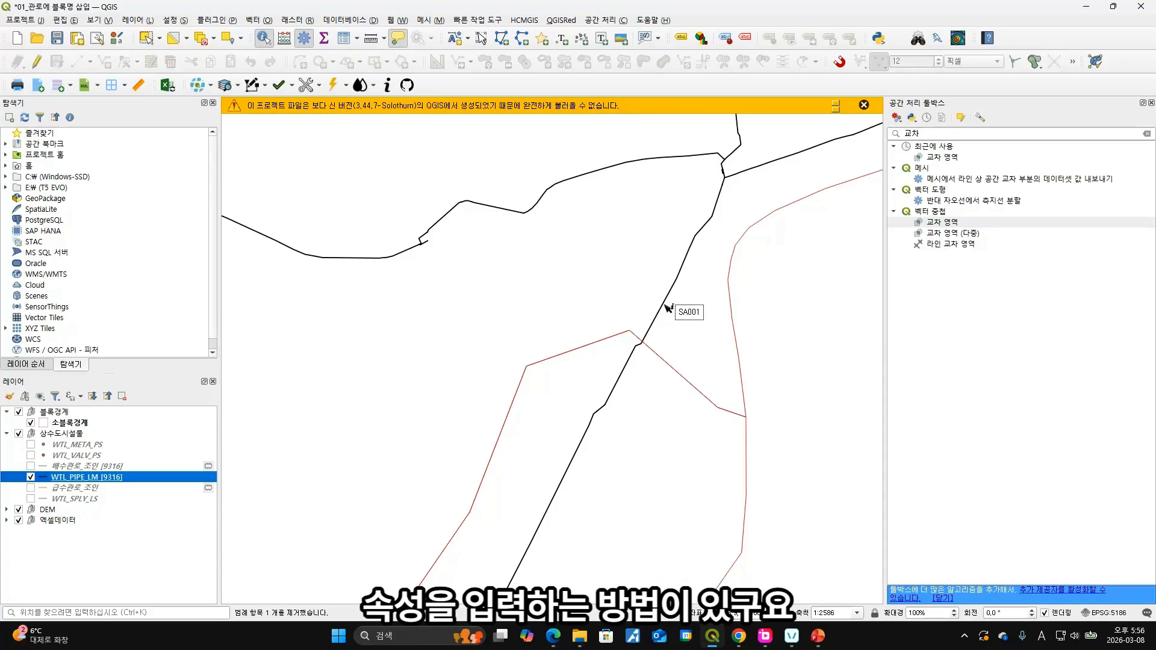
pyautogui.click(669, 308)
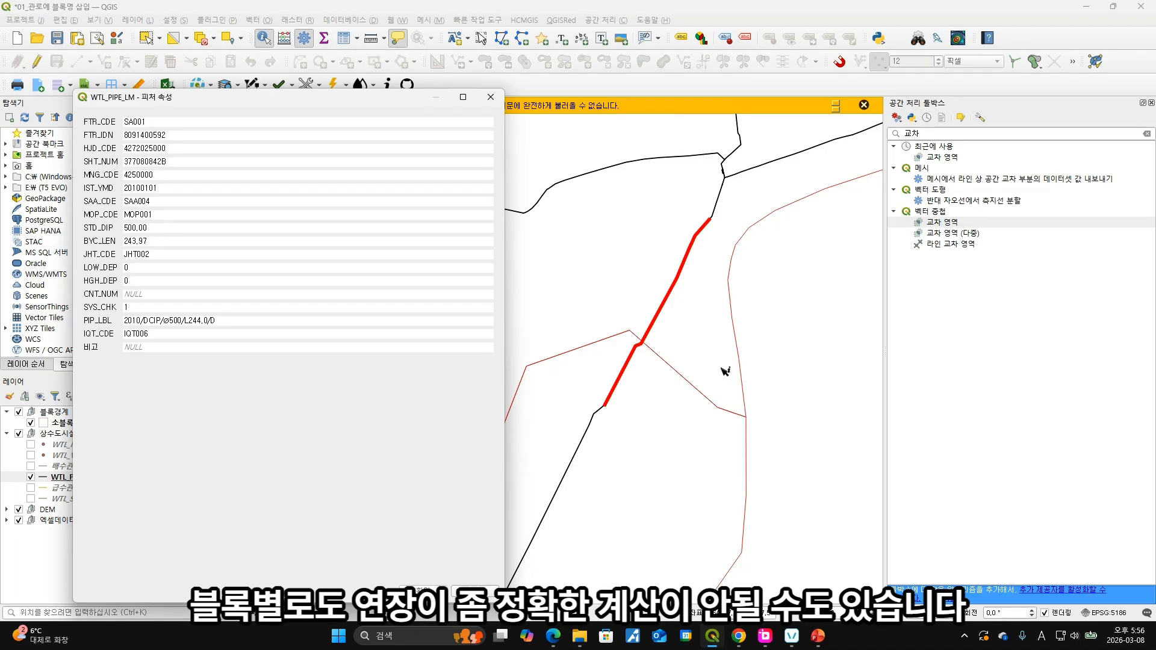
pyautogui.click(491, 97)
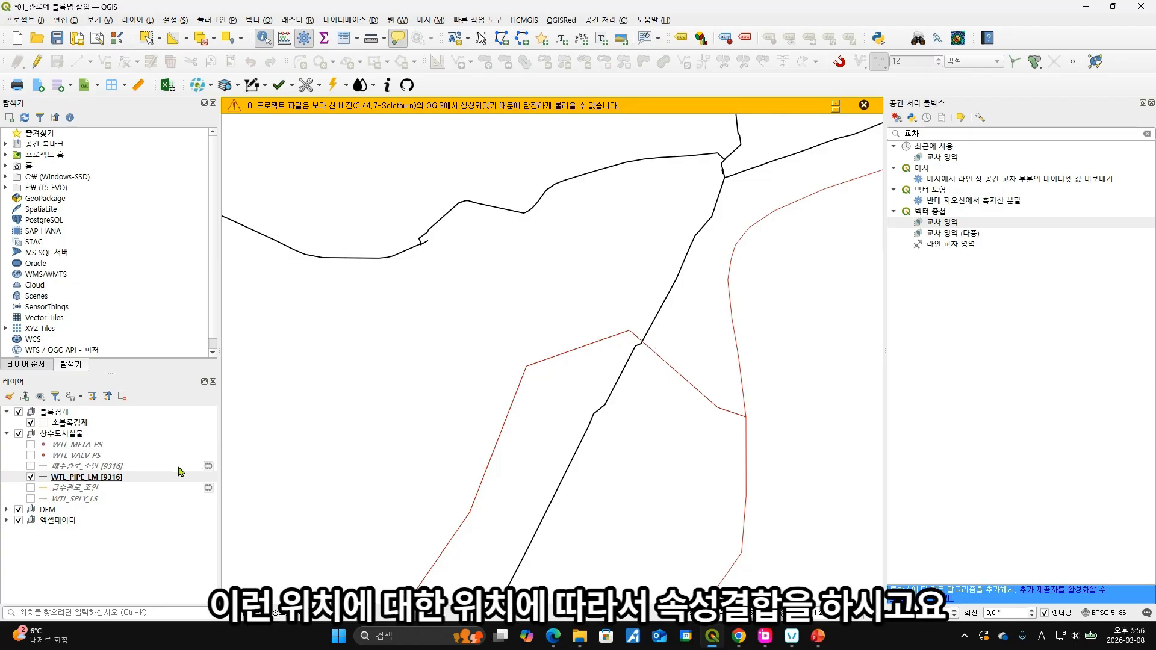
# Clear the processing toolbox search and open the 교차 영역 (Intersection) tool from the recently used algorithms
pyautogui.click(1146, 133)
pyautogui.click(894, 146)
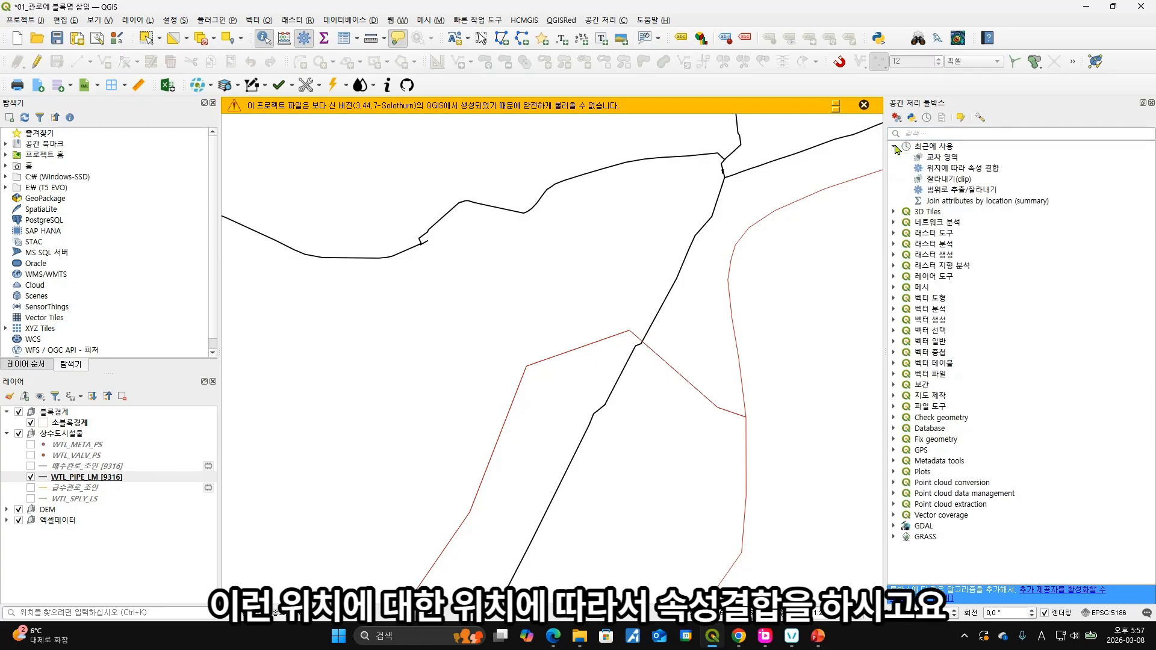
pyautogui.click(985, 173)
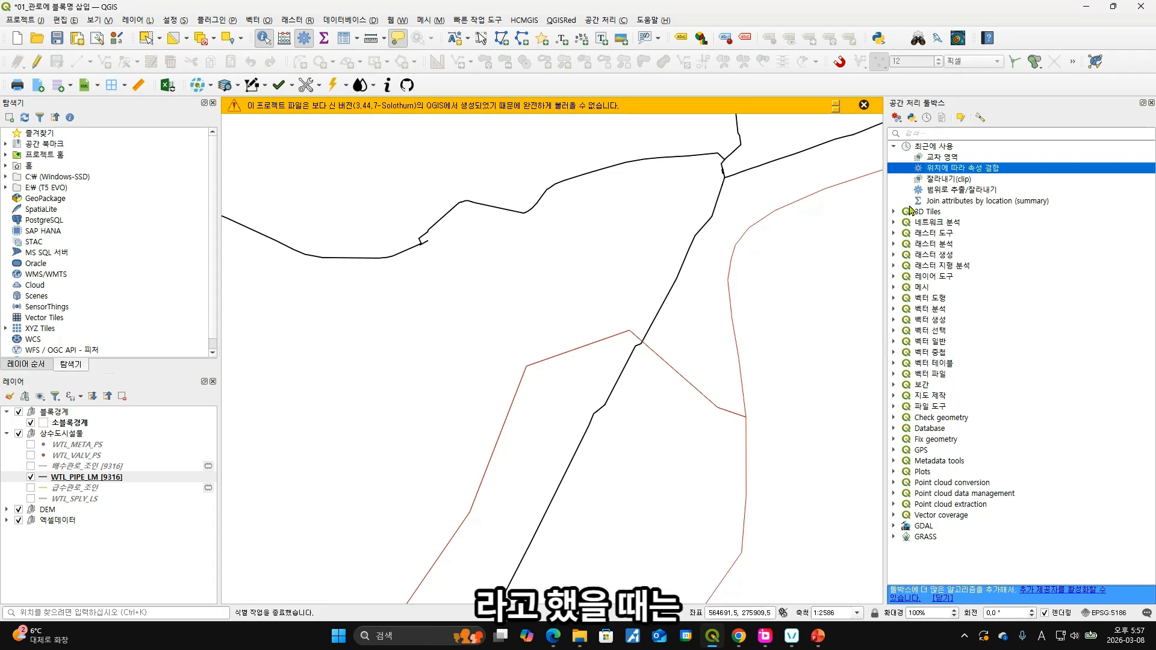
pyautogui.click(955, 158)
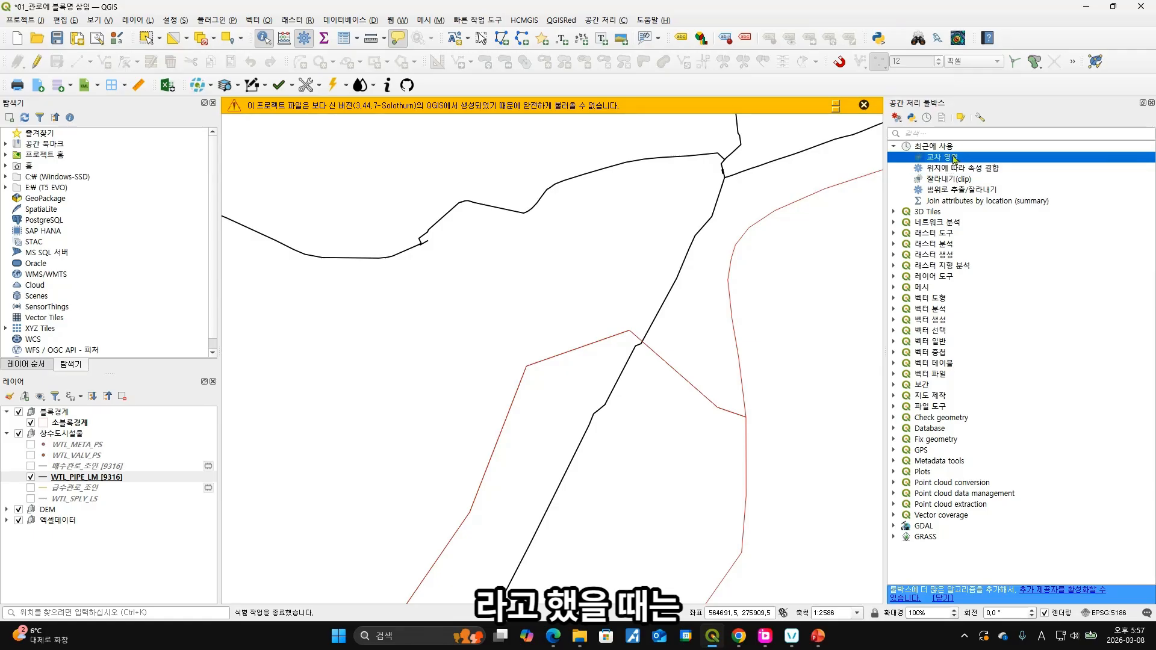
pyautogui.click(936, 134)
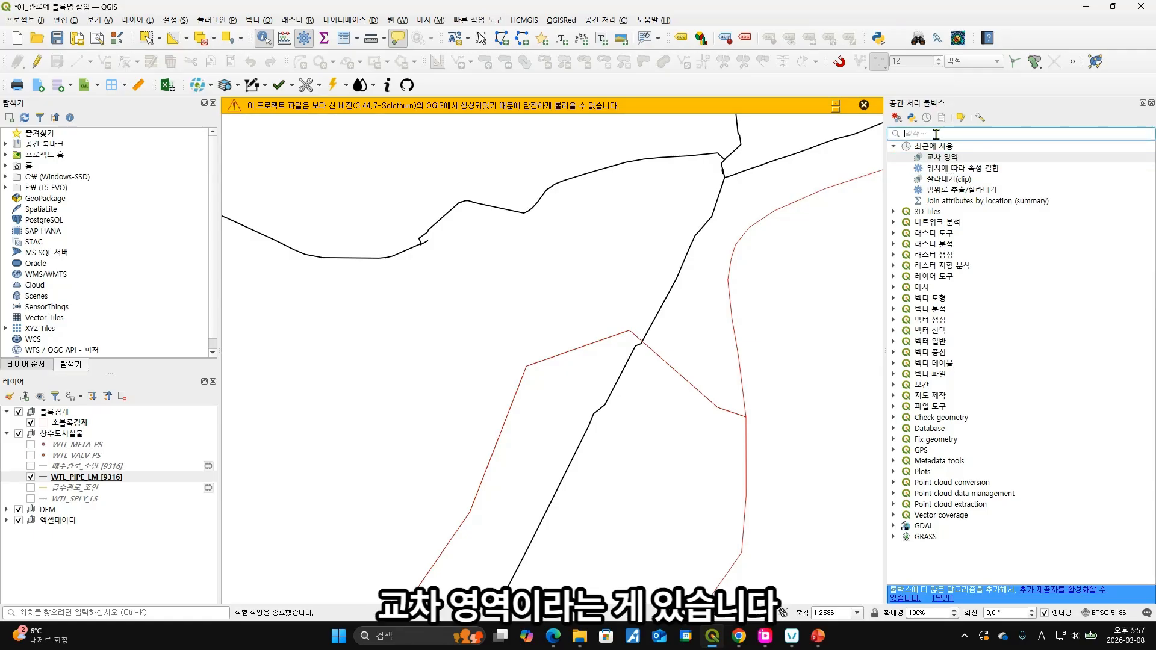
pyautogui.doubleClick(941, 159)
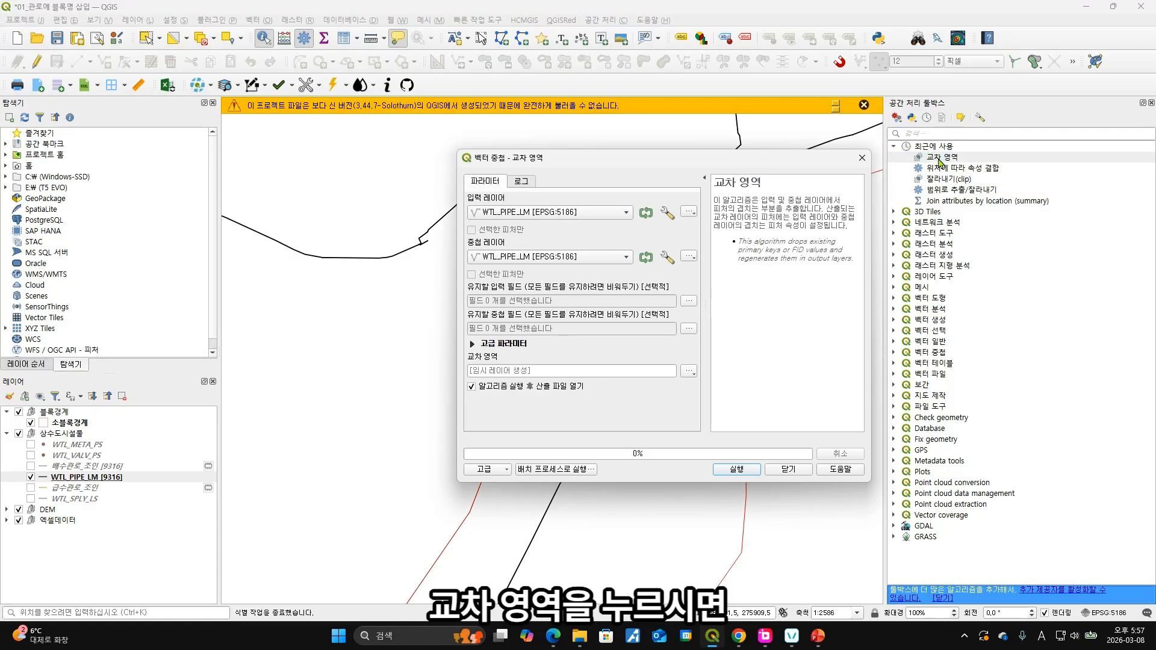
# Intersect WTL_PIPE_LM with 소블록경계 as the overlay, keeping only the 소블록명 overlay field, output to a temporary layer, and close the tool
pyautogui.click(589, 260)
pyautogui.click(580, 234)
pyautogui.click(590, 258)
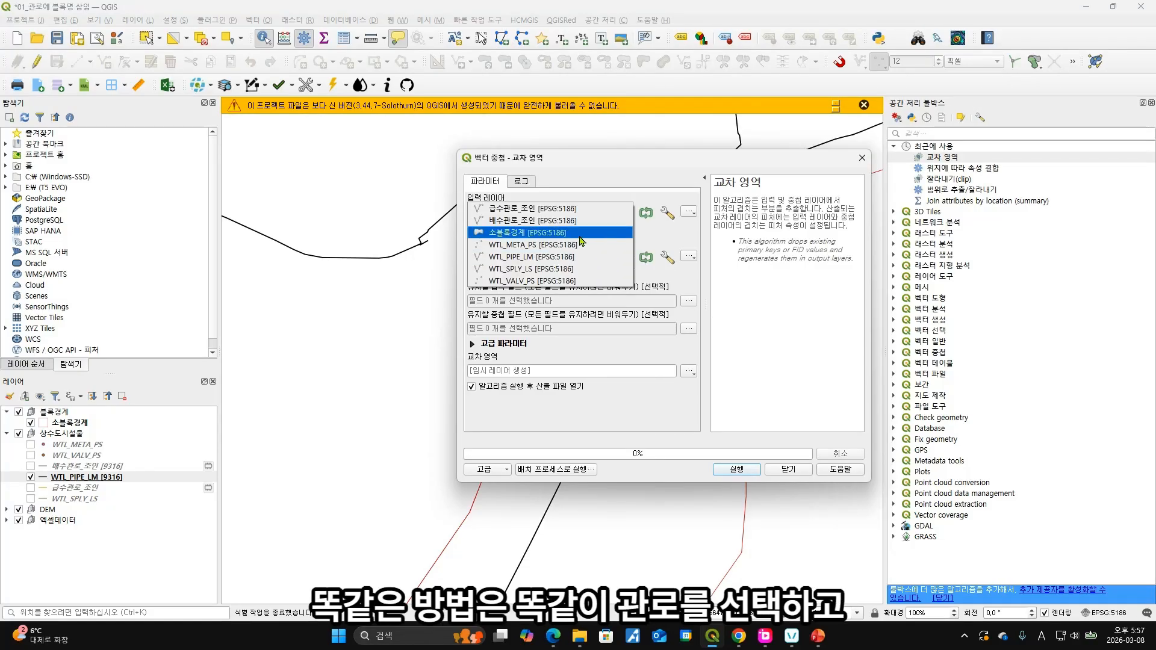
pyautogui.click(580, 234)
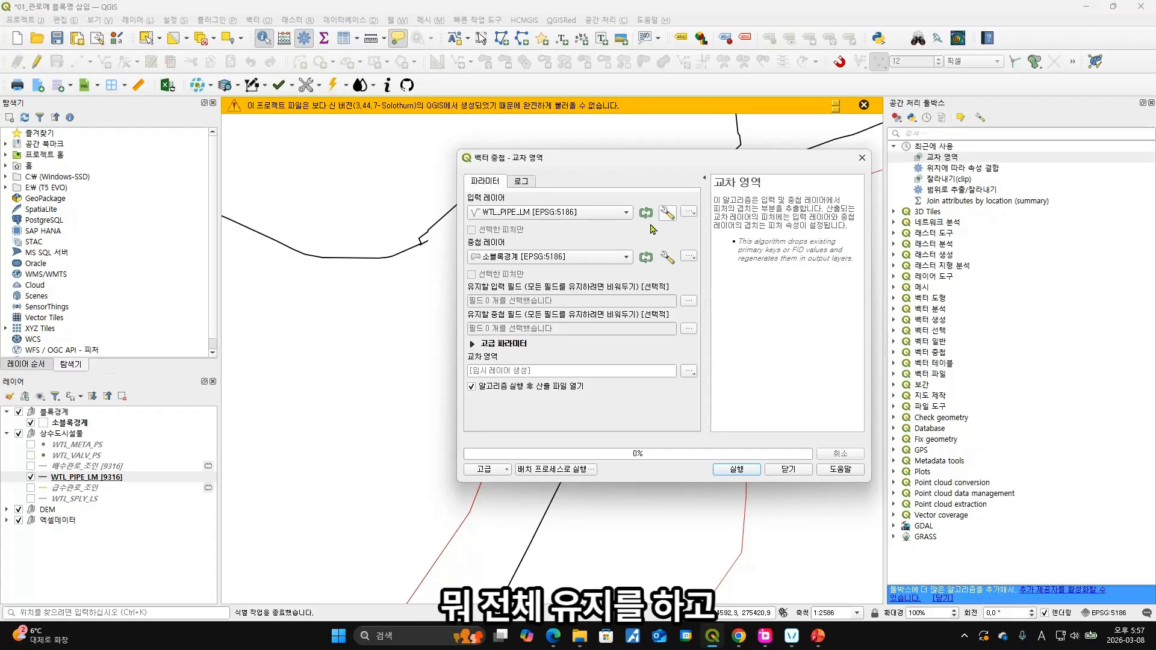
pyautogui.click(689, 330)
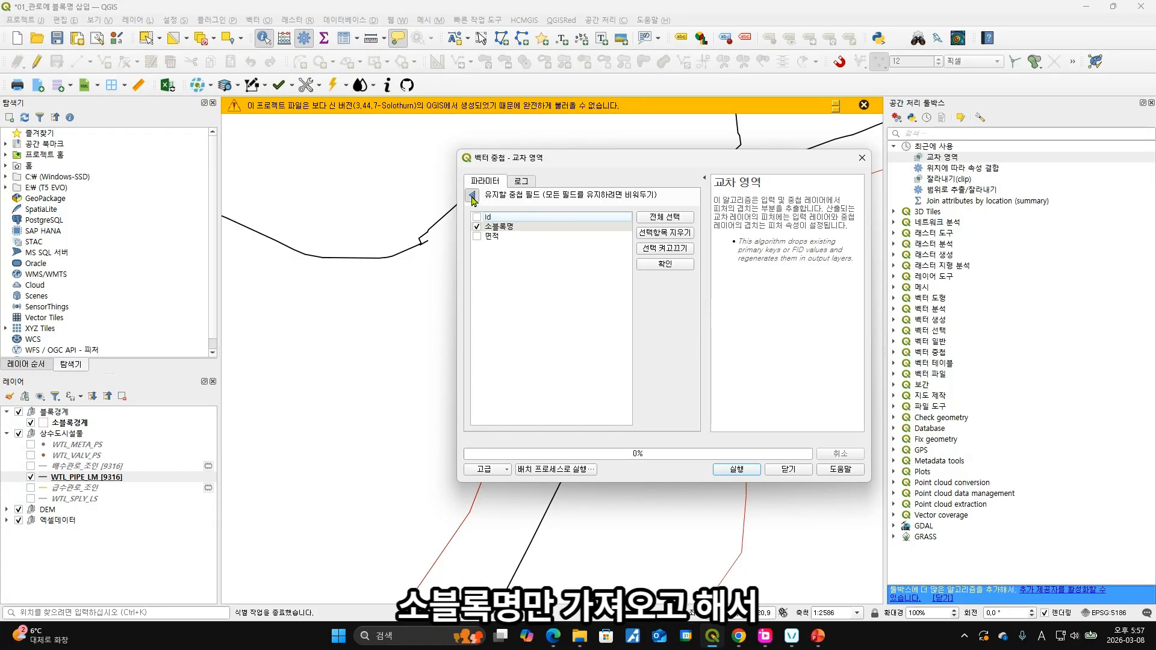
pyautogui.click(472, 195)
pyautogui.click(736, 469)
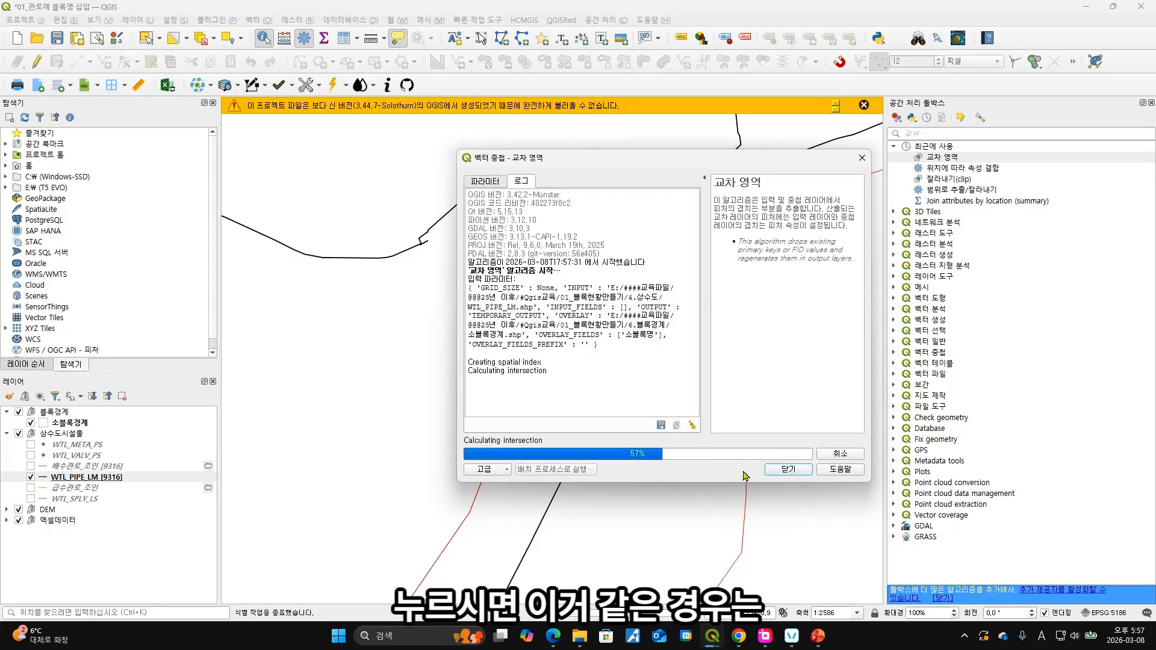
pyautogui.click(781, 473)
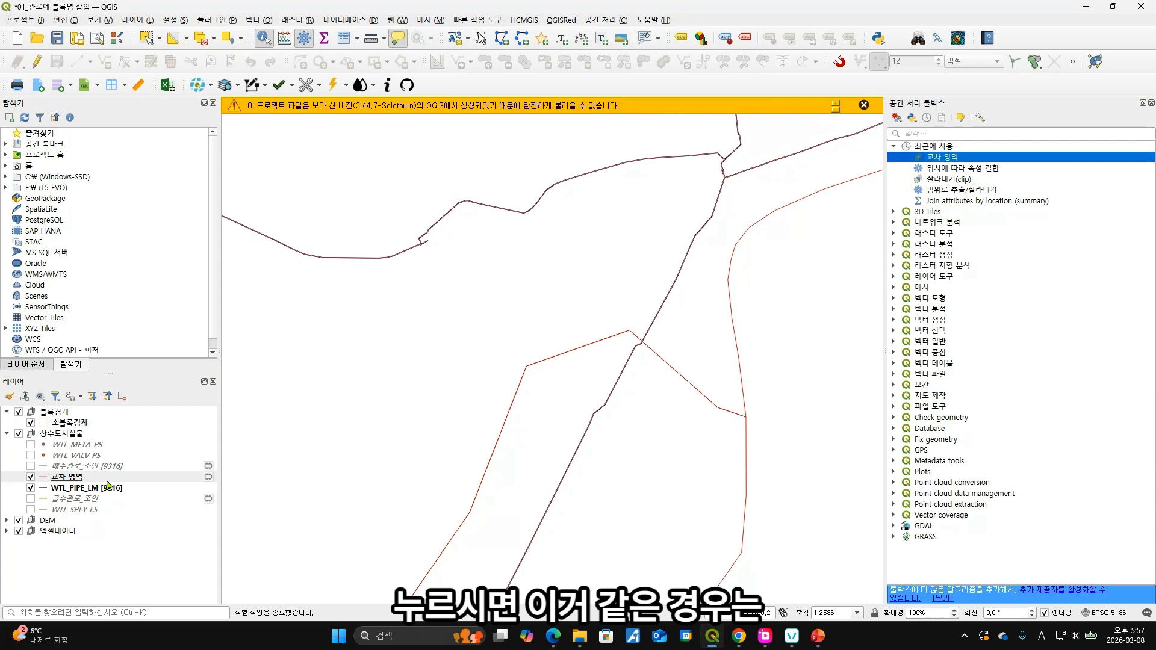
# Identify the pipe pieces on both sides of the block boundary in the 교차 영역 layer and compare their extents and 소블록명
pyautogui.click(664, 311)
pyautogui.click(635, 359)
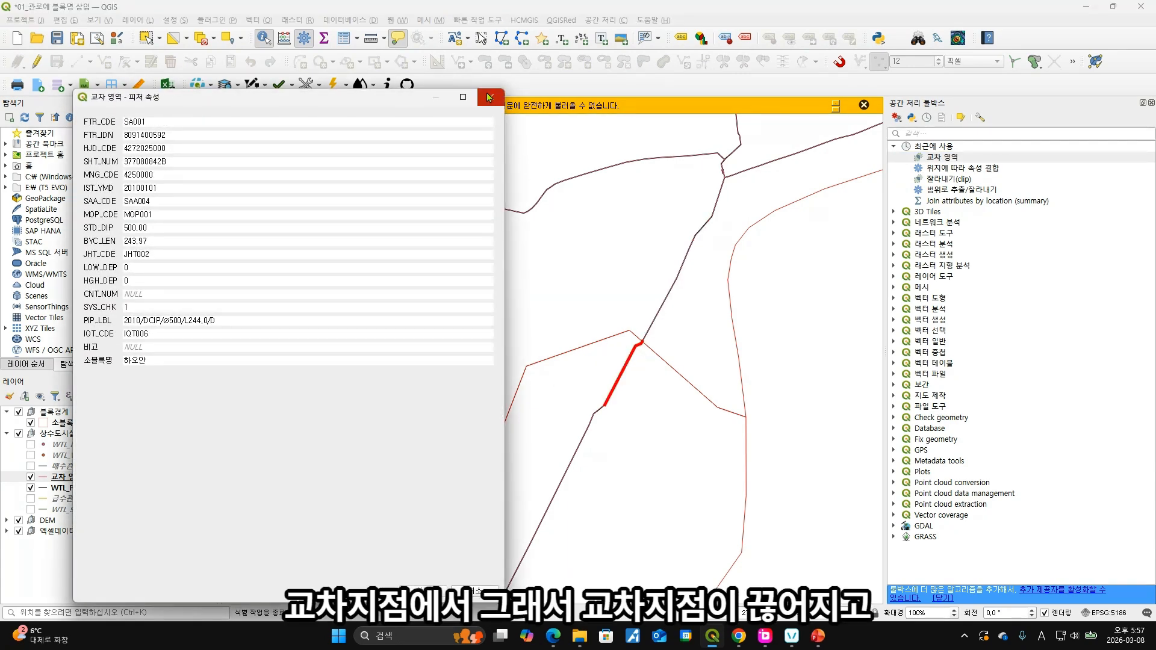
# Identify the 교차 영역 pipe pieces on either side of the block boundary once more and close the attribute form
pyautogui.click(637, 360)
pyautogui.click(633, 359)
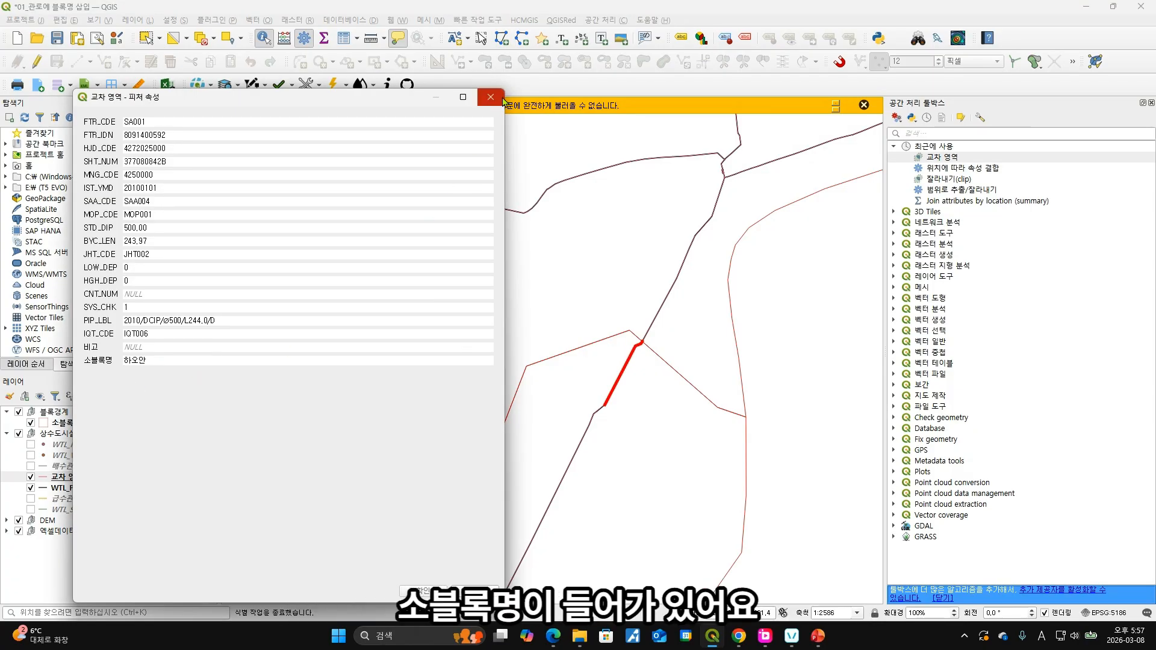
pyautogui.click(630, 208)
pyautogui.click(687, 272)
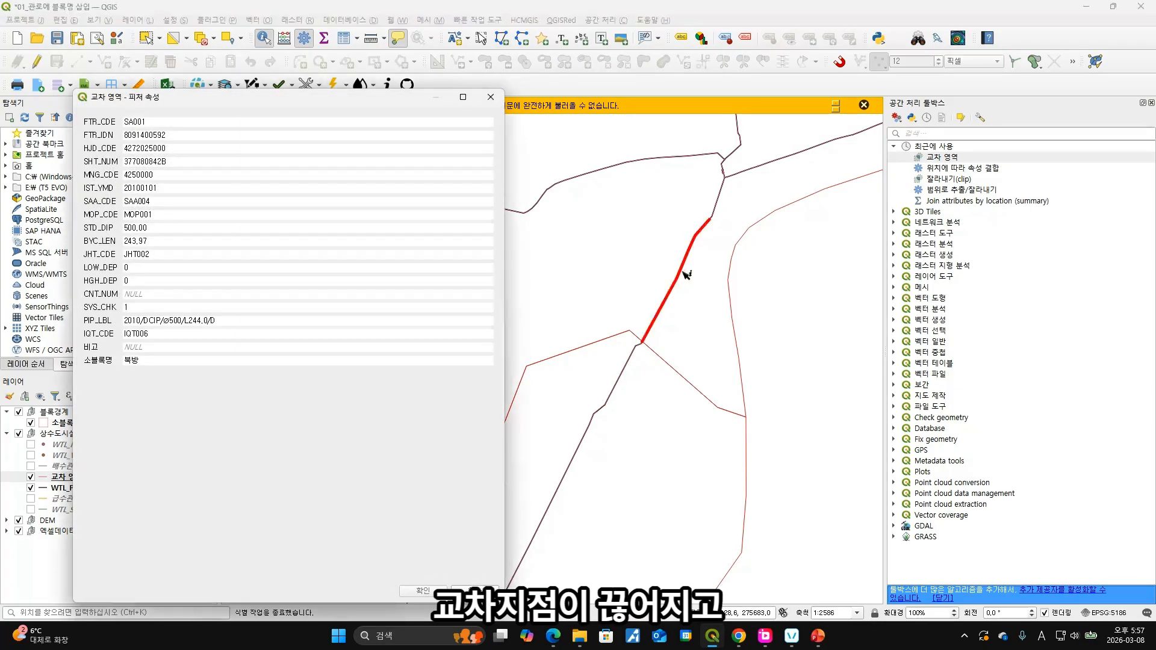
pyautogui.click(491, 97)
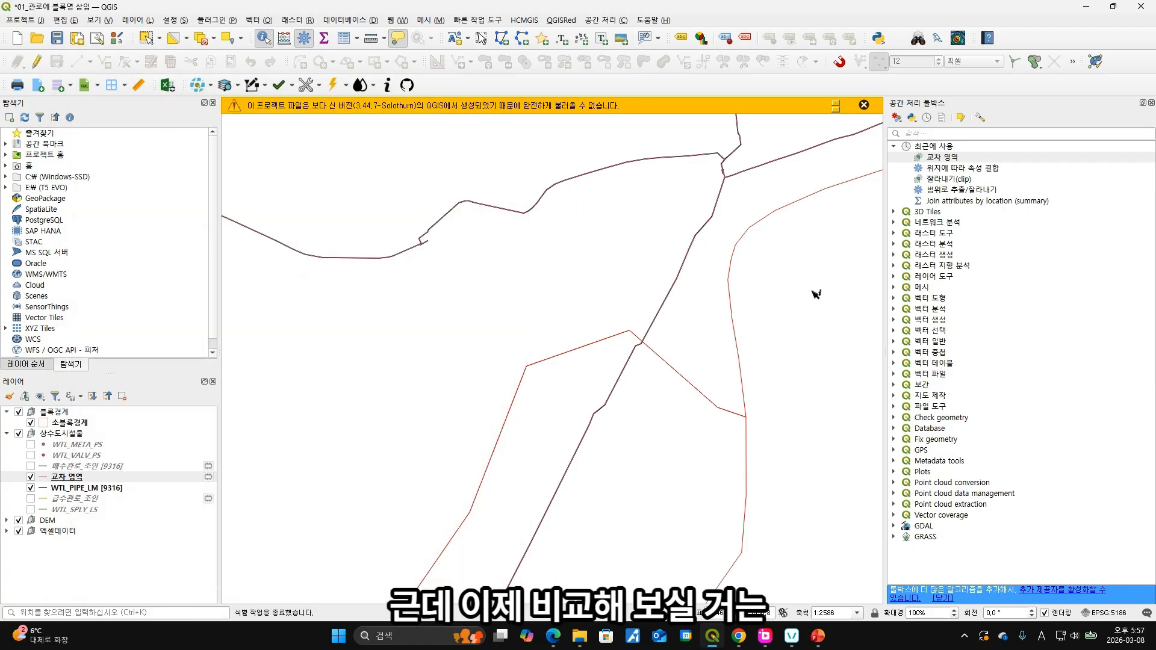
# Compare the BYC_LEN values of the two split pipe pieces in side-by-side attribute forms, then close both forms
pyautogui.click(638, 353)
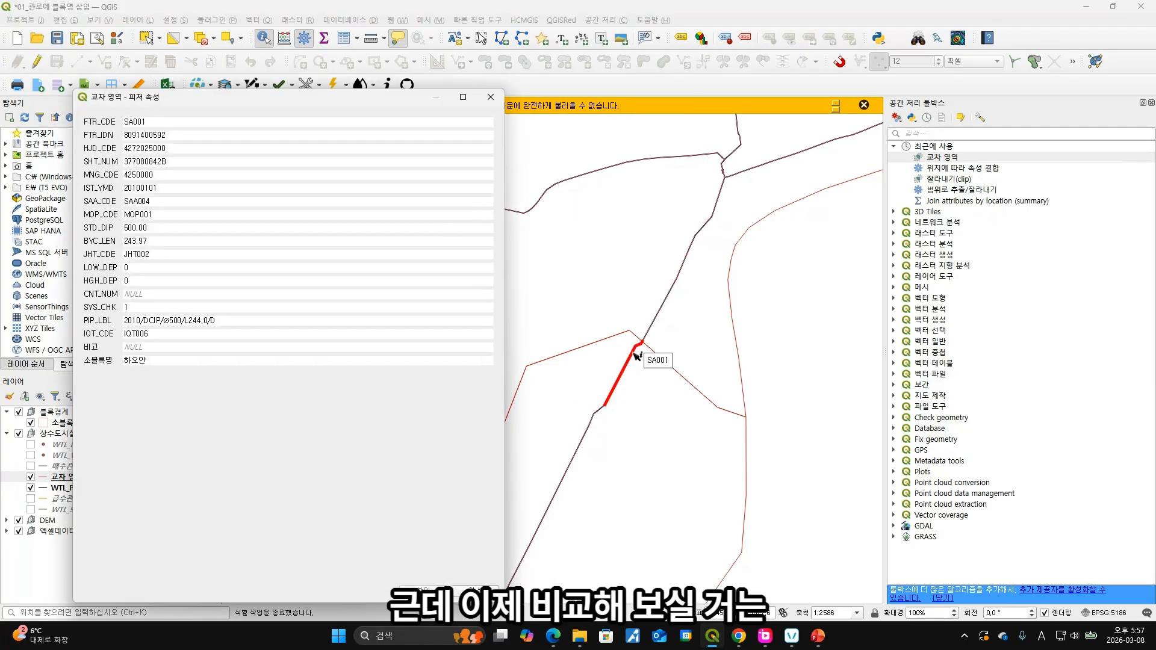
pyautogui.click(662, 314)
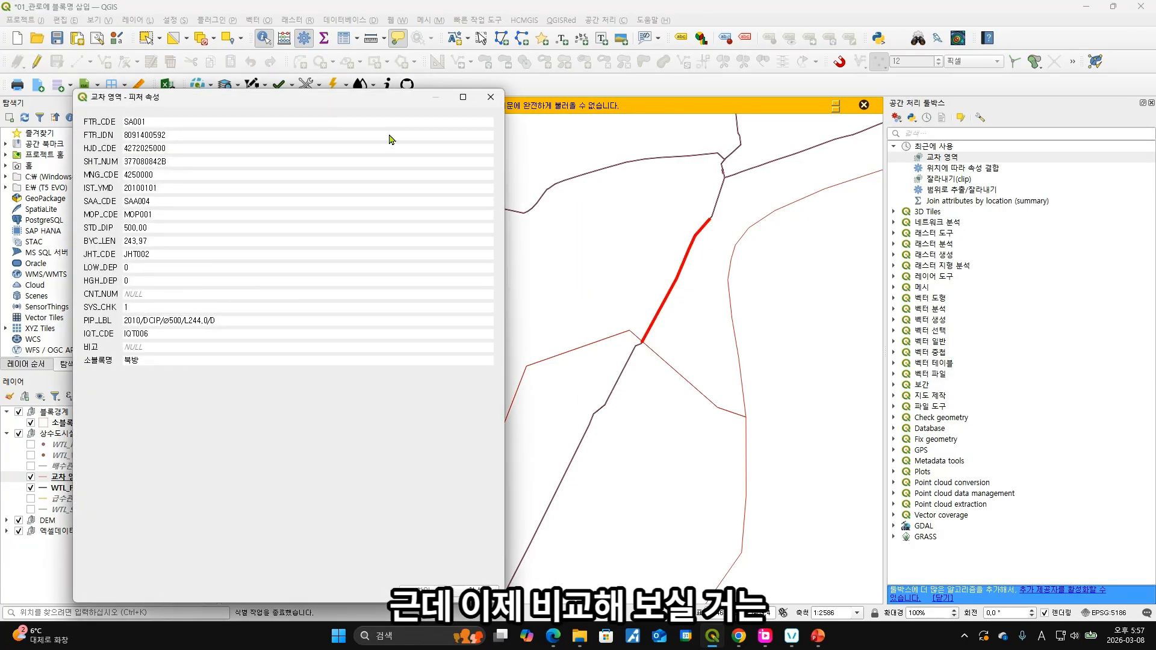
pyautogui.moveTo(340, 103); pyautogui.dragTo(779, 103)
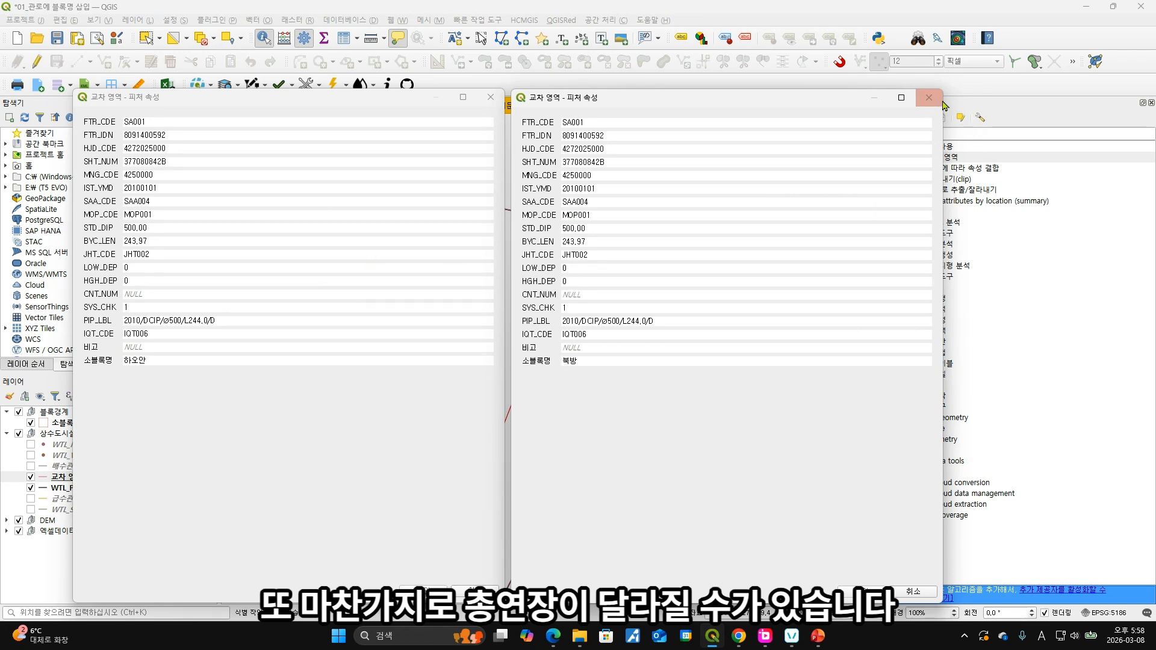
pyautogui.click(929, 97)
pyautogui.click(490, 97)
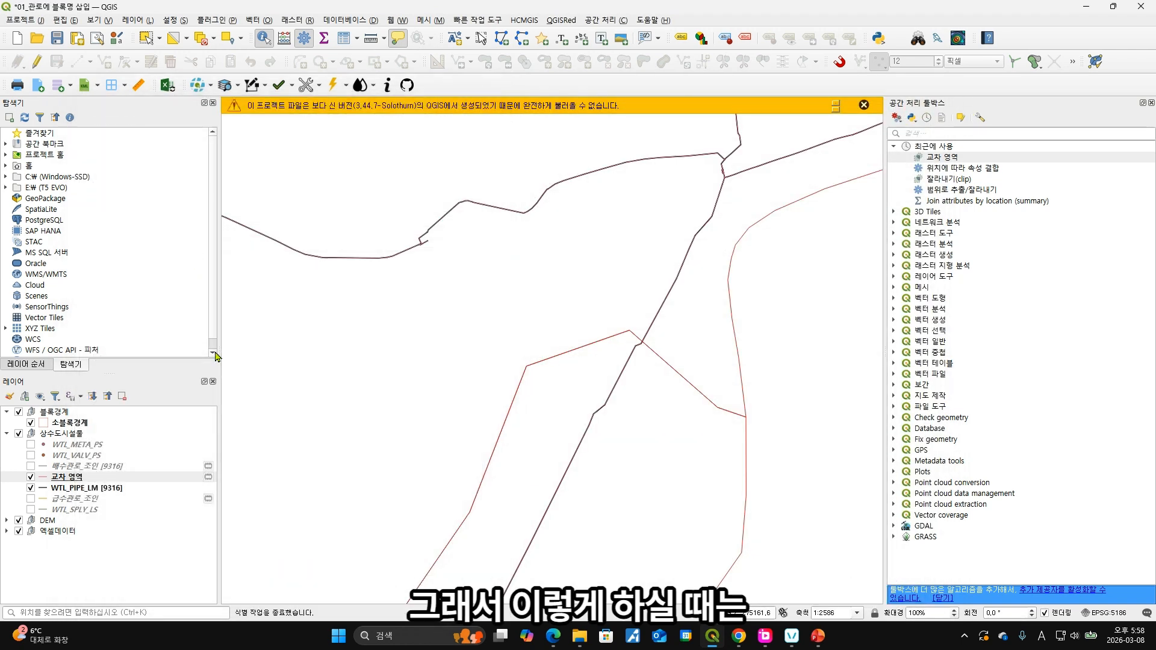
# Turn on editing for the 교차 영역 layer and open its attribute table
pyautogui.click(166, 480)
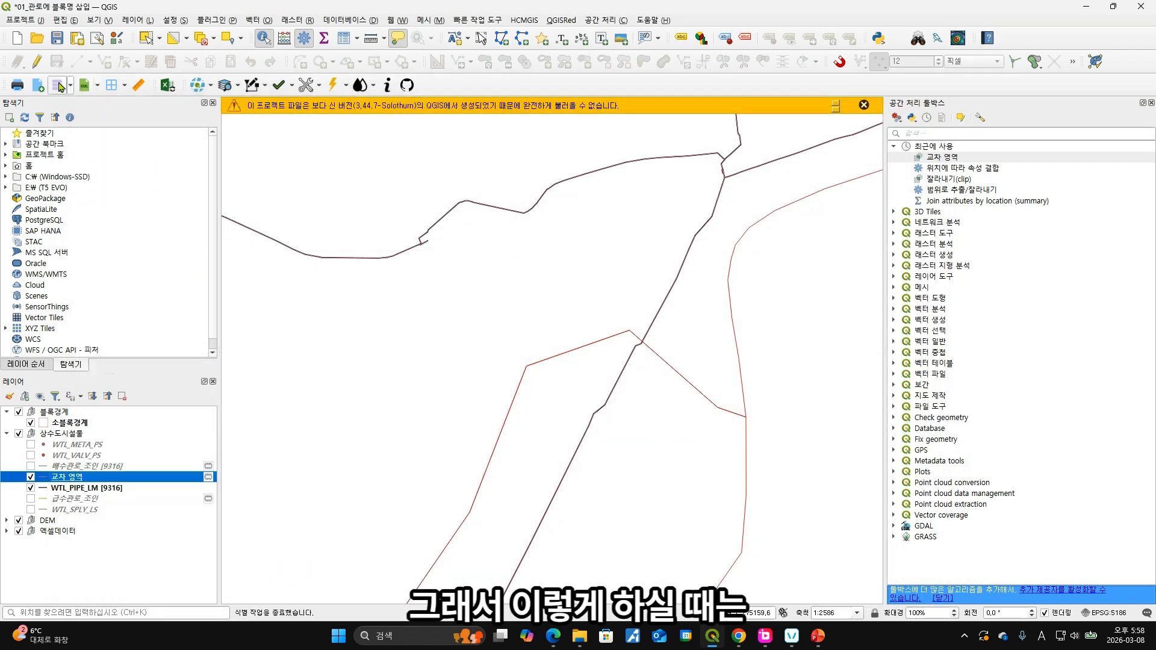
pyautogui.click(38, 61)
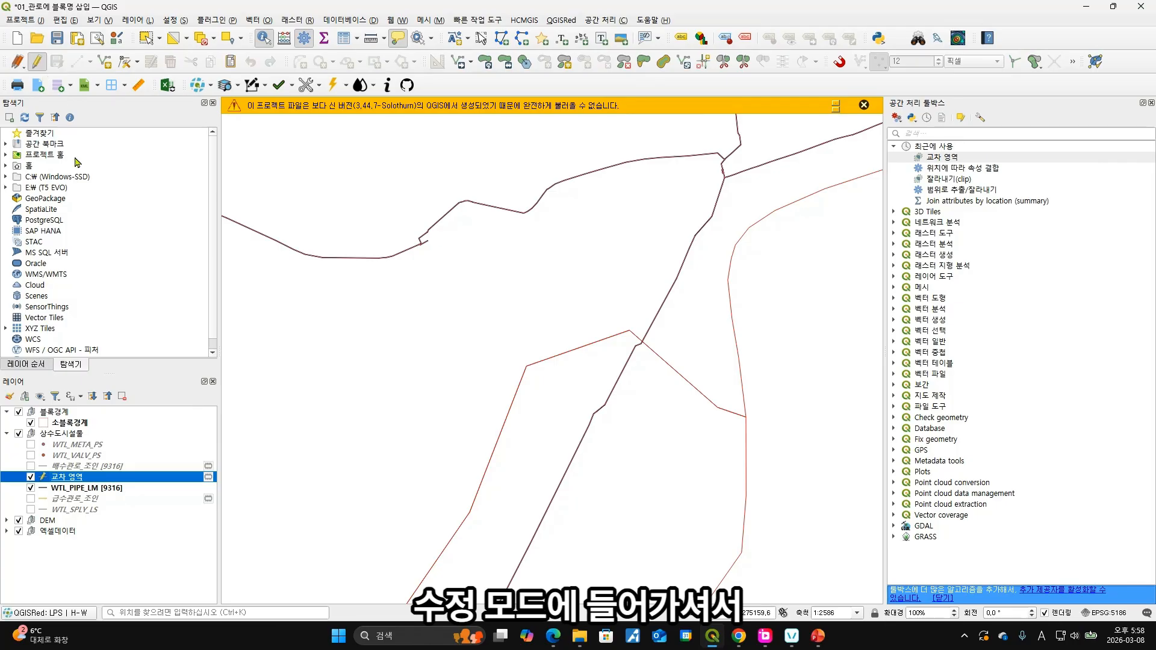
pyautogui.rightClick(167, 480)
pyautogui.click(277, 374)
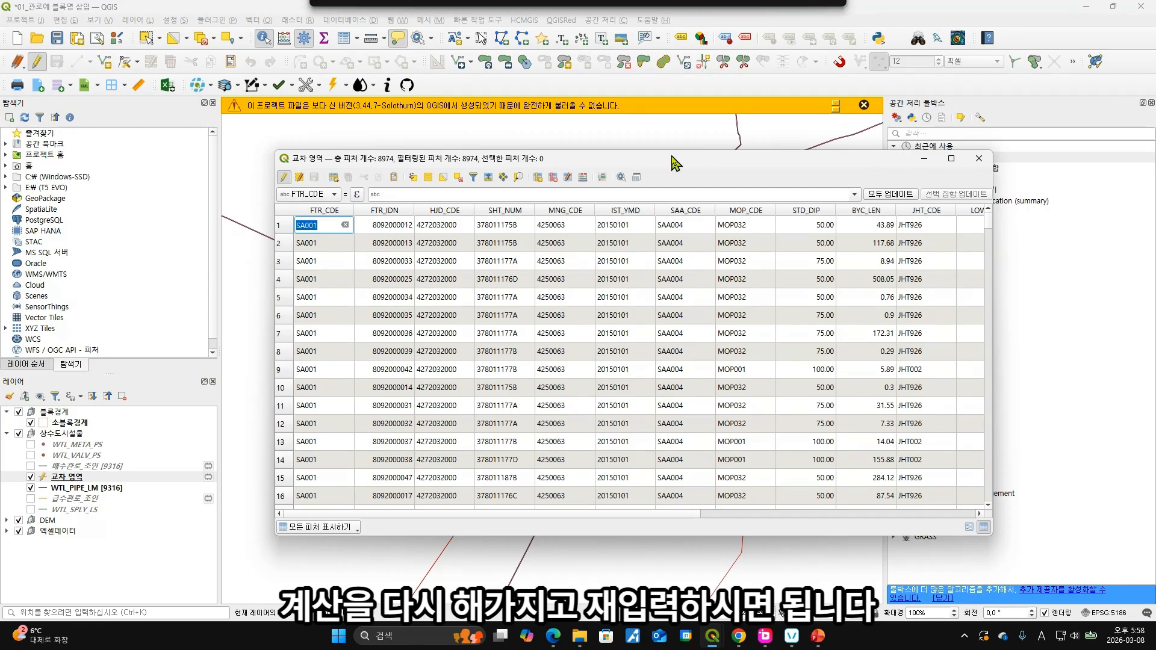
# Update BYC_LEN for all features of the 교차 영역 layer with the expression $length and close the attribute table
pyautogui.click(309, 194)
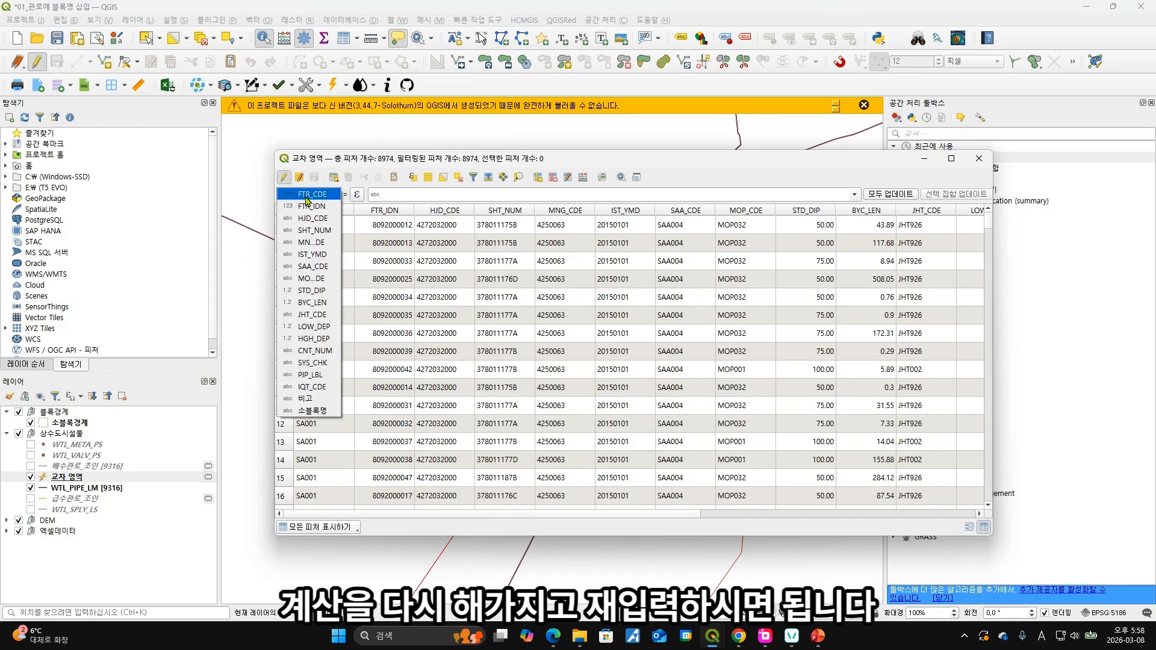
pyautogui.click(321, 308)
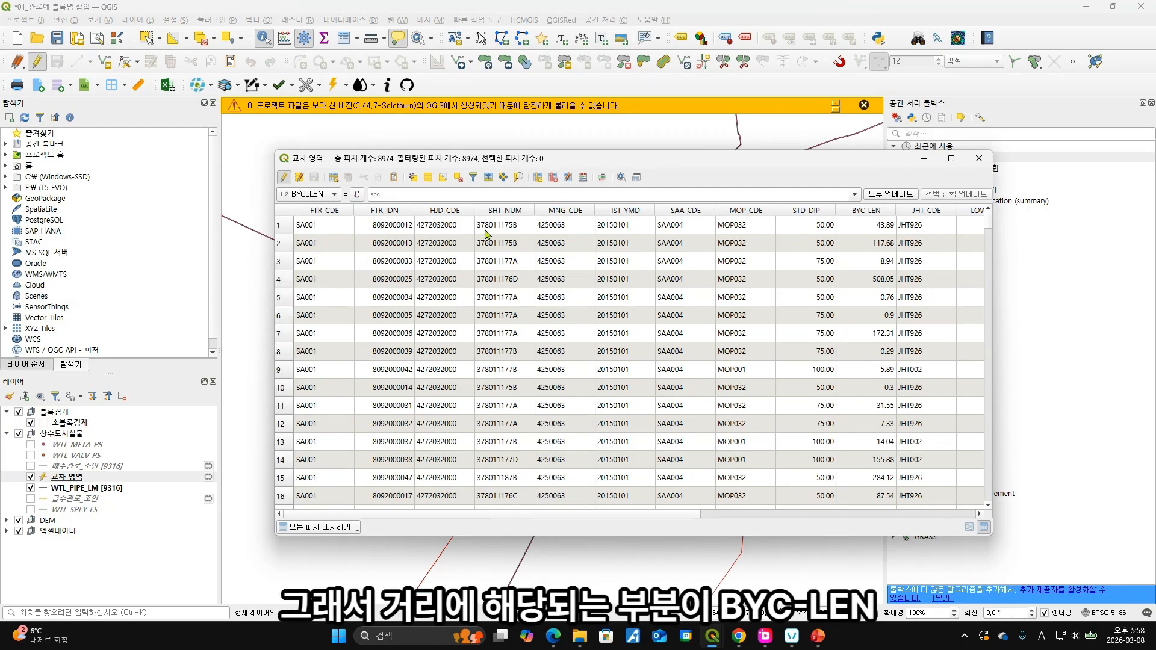
pyautogui.click(357, 196)
pyautogui.click(737, 178)
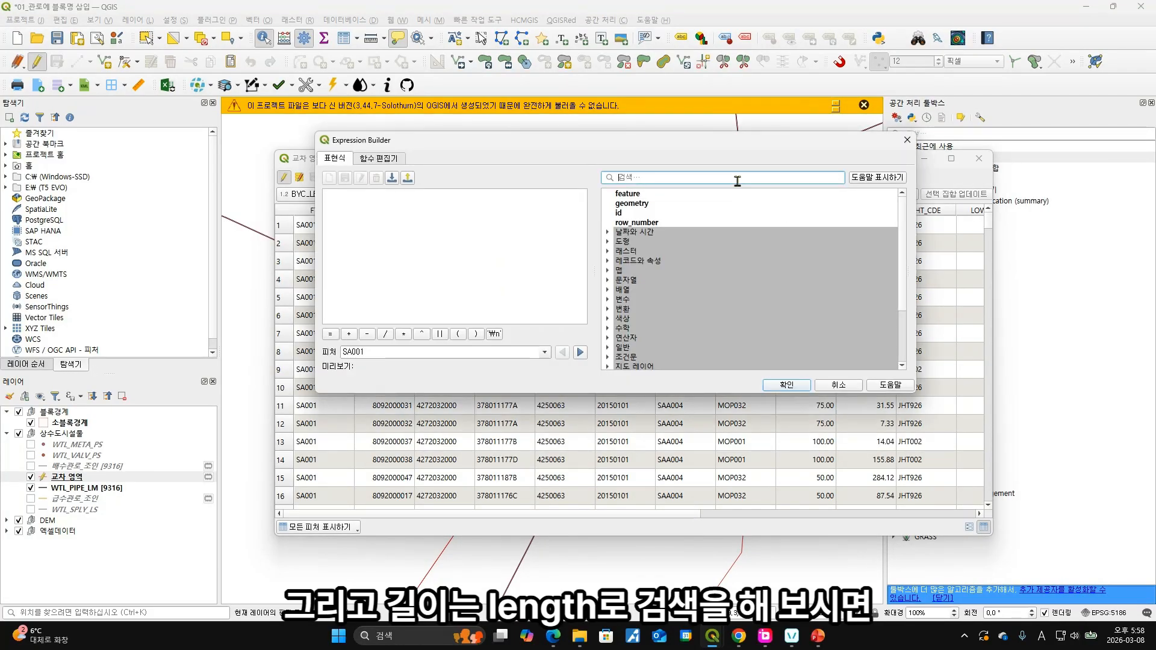
pyautogui.write('len')
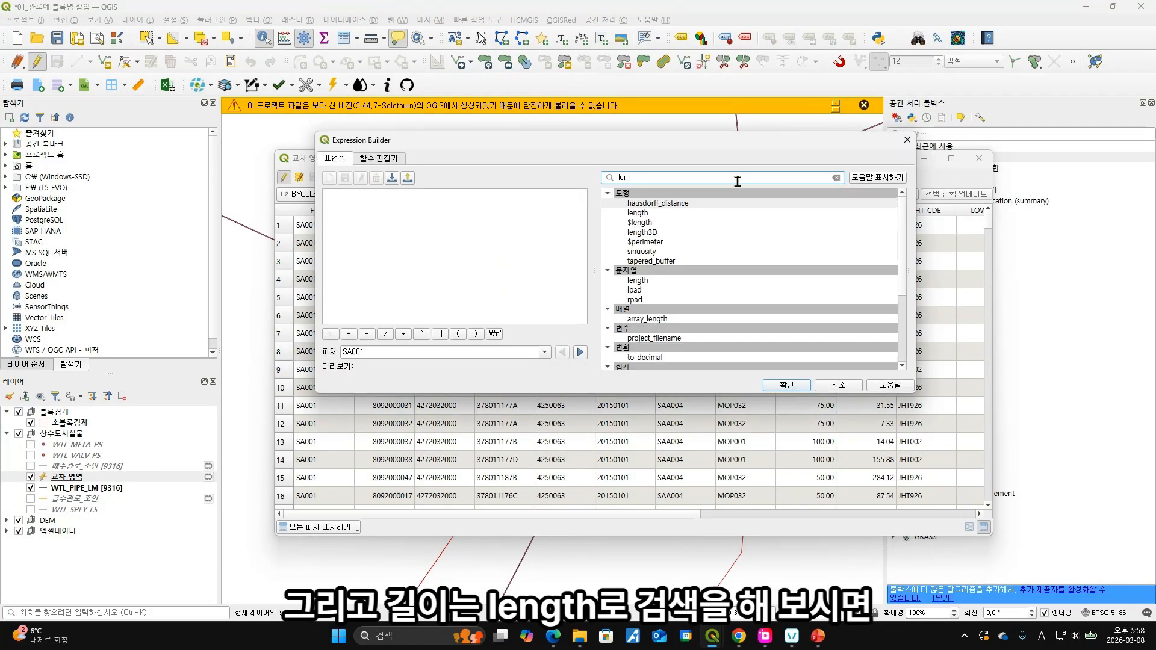
pyautogui.write('gh')
pyautogui.press('BackSpace')
pyautogui.press('BackSpace')
pyautogui.doubleClick(667, 224)
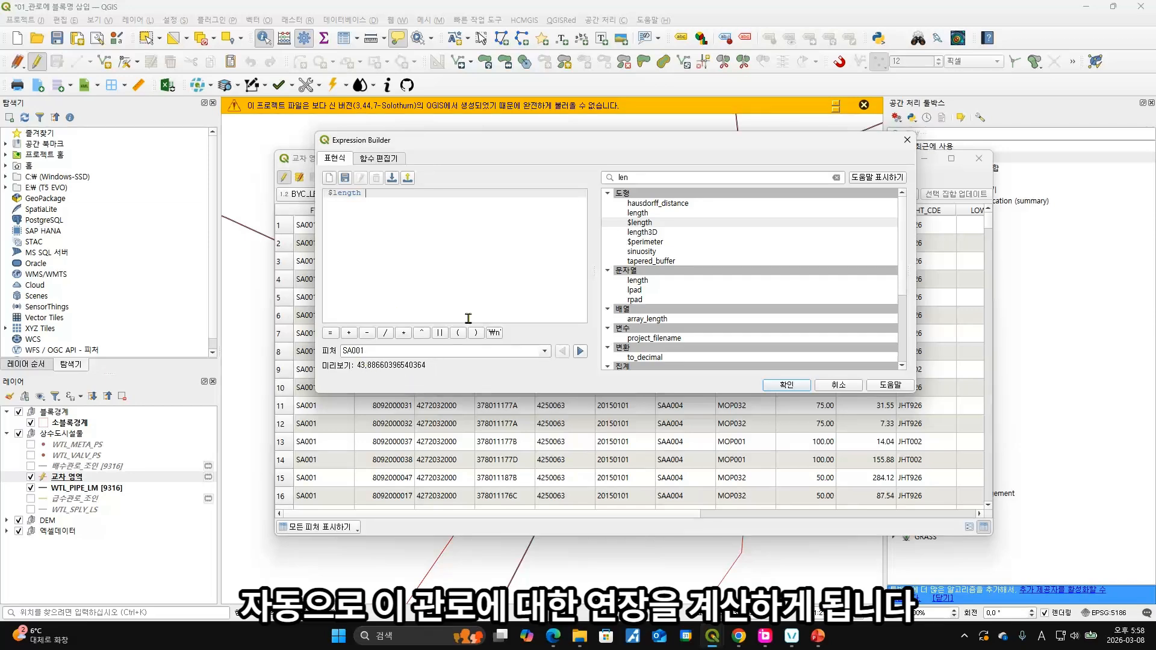
pyautogui.click(781, 386)
pyautogui.click(889, 194)
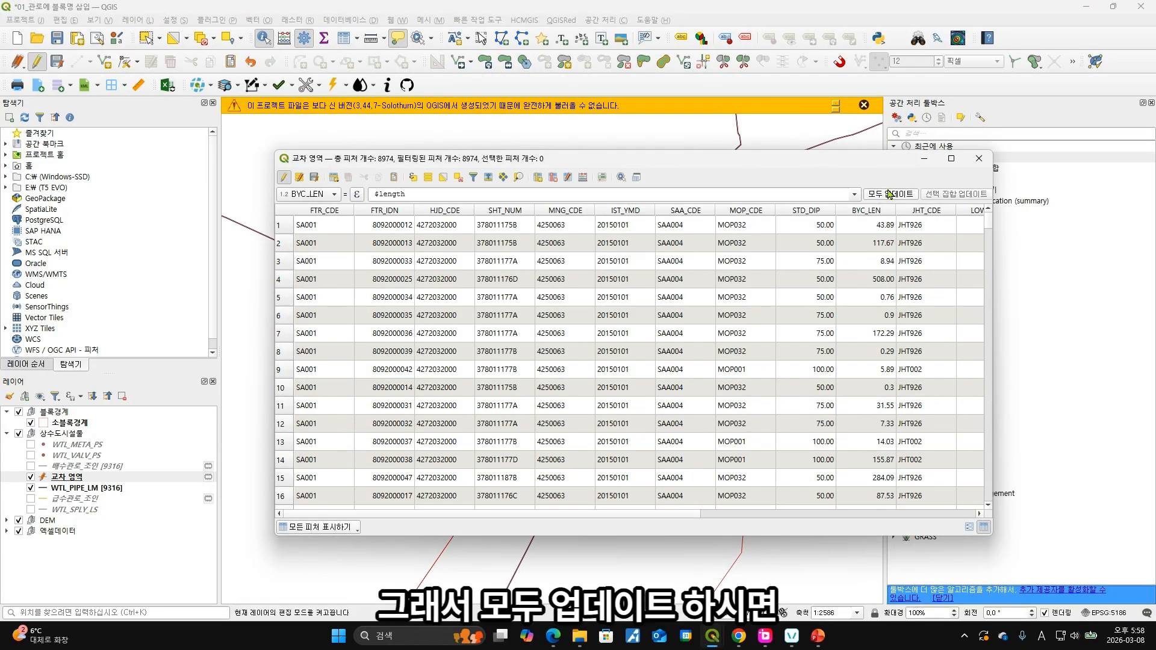
pyautogui.click(979, 159)
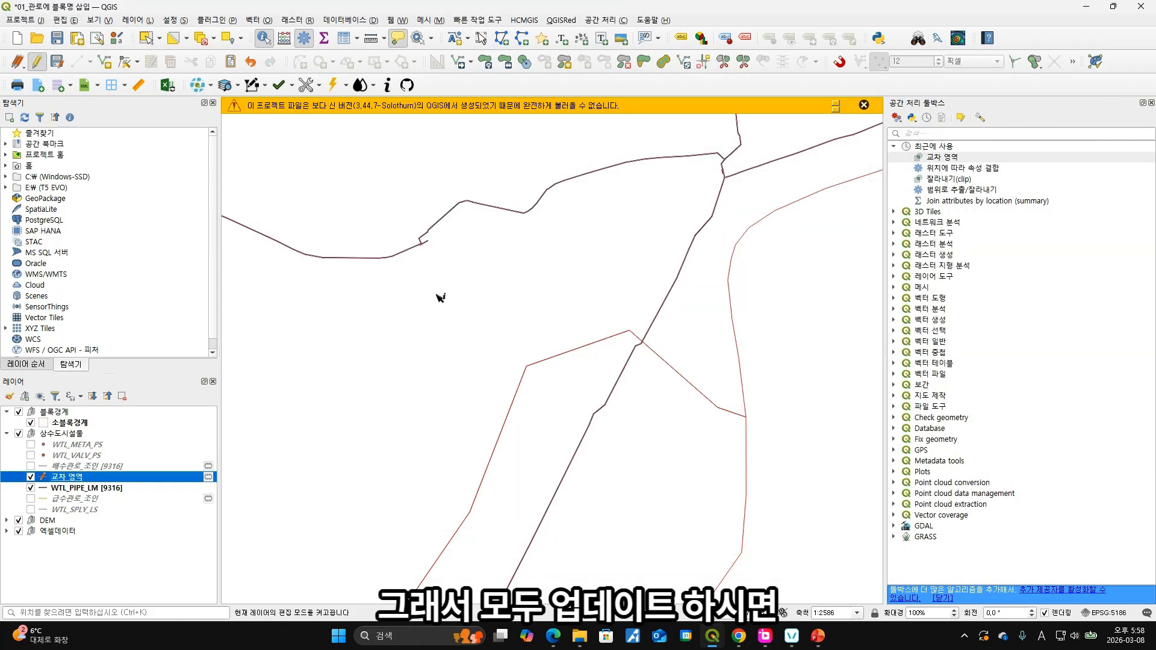
# Check the recalculated BYC_LEN of both pipe pieces at the block boundary in side-by-side forms and close them
pyautogui.click(636, 351)
pyautogui.click(657, 314)
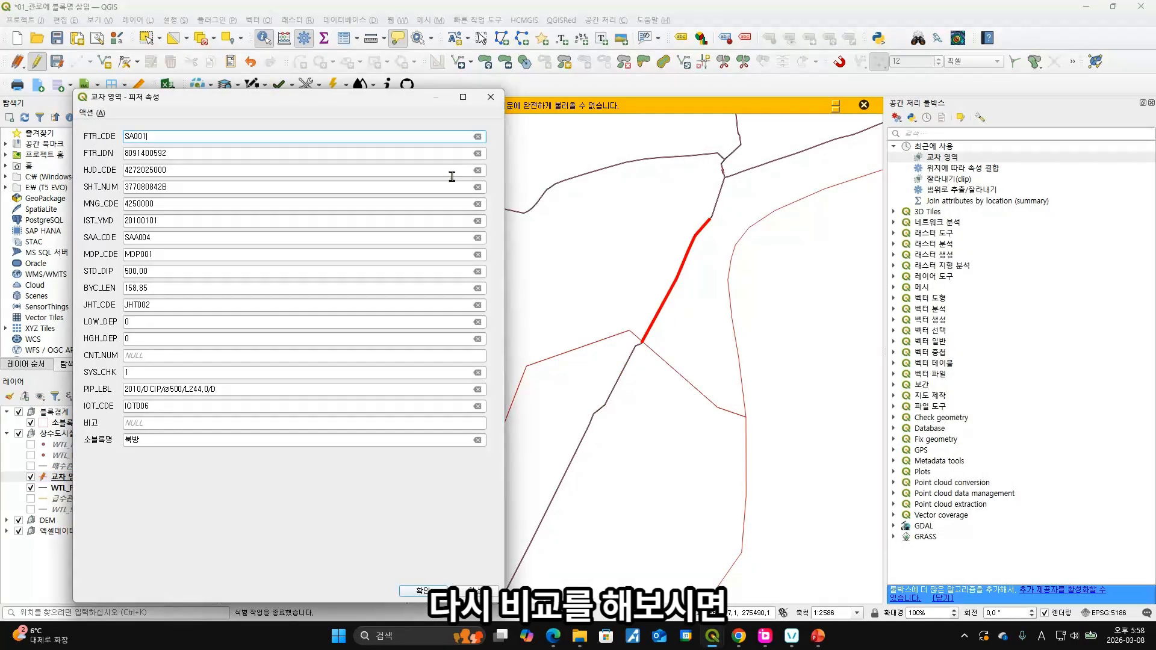
pyautogui.moveTo(368, 101); pyautogui.dragTo(804, 105)
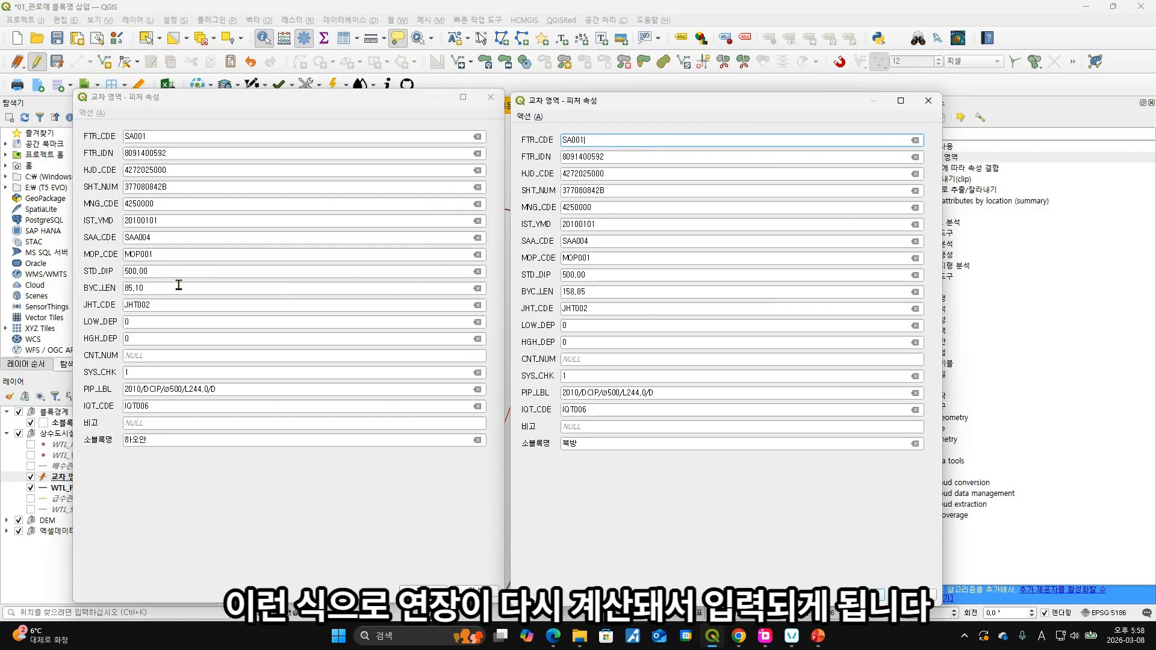
pyautogui.click(161, 289)
pyautogui.click(632, 292)
pyautogui.click(927, 101)
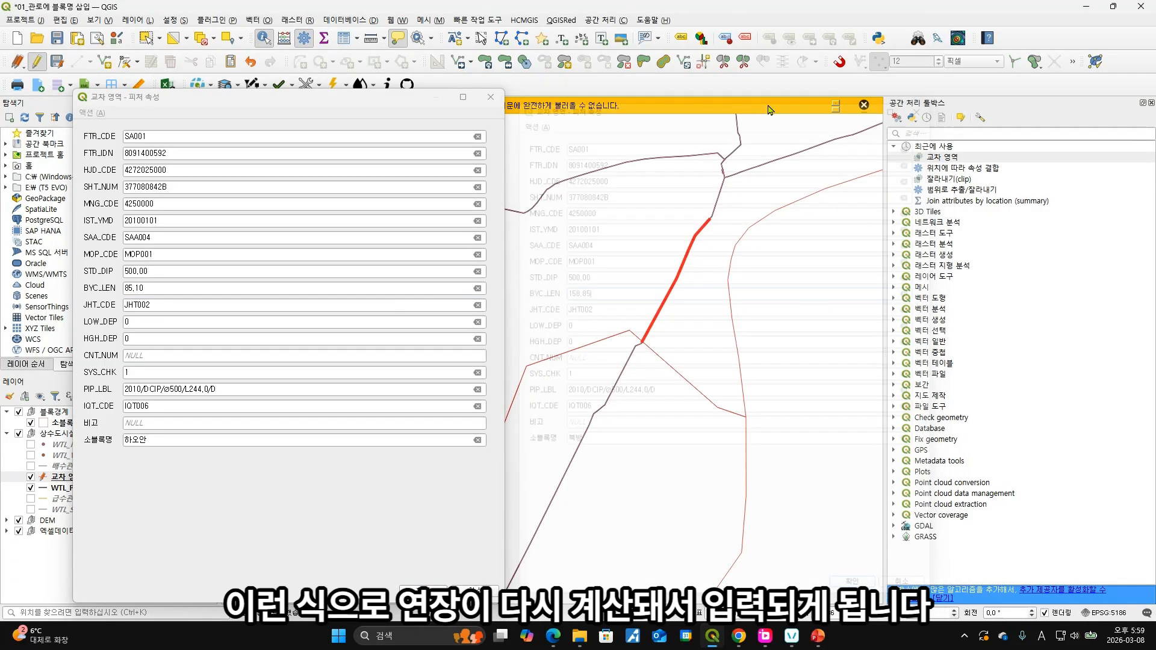
pyautogui.click(491, 97)
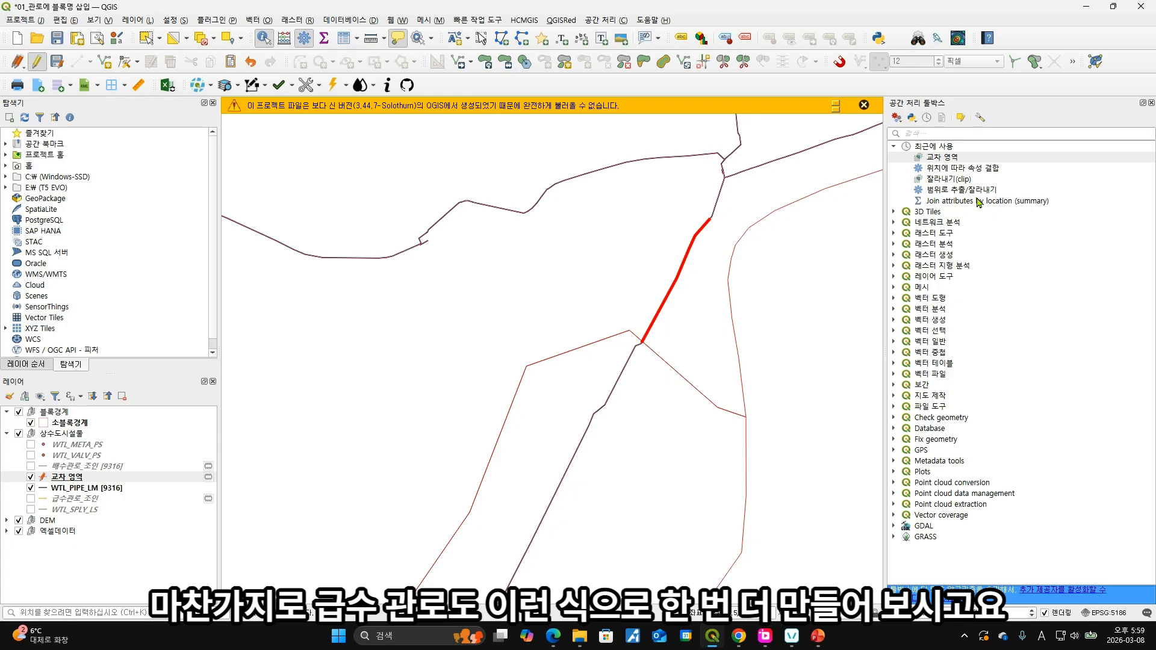
# Intersect 급수관로_조인 with 소블록경계 as the overlay, keeping only the 소블록명 overlay field, output to a temporary layer
pyautogui.click(972, 159)
pyautogui.doubleClick(973, 160)
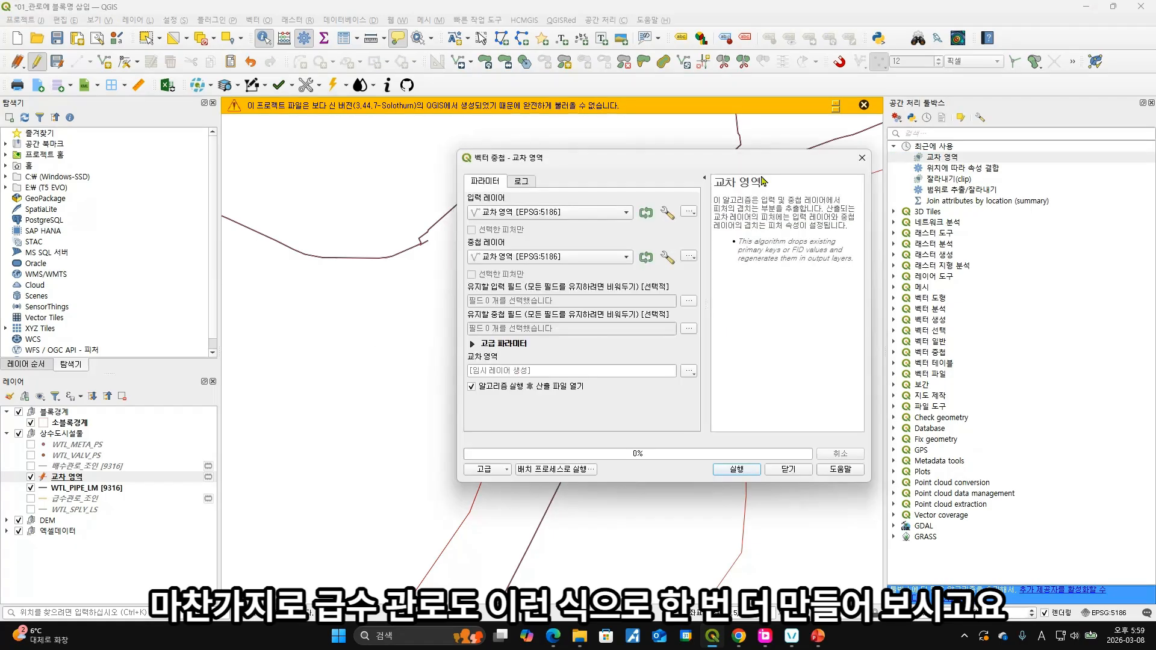
pyautogui.click(602, 211)
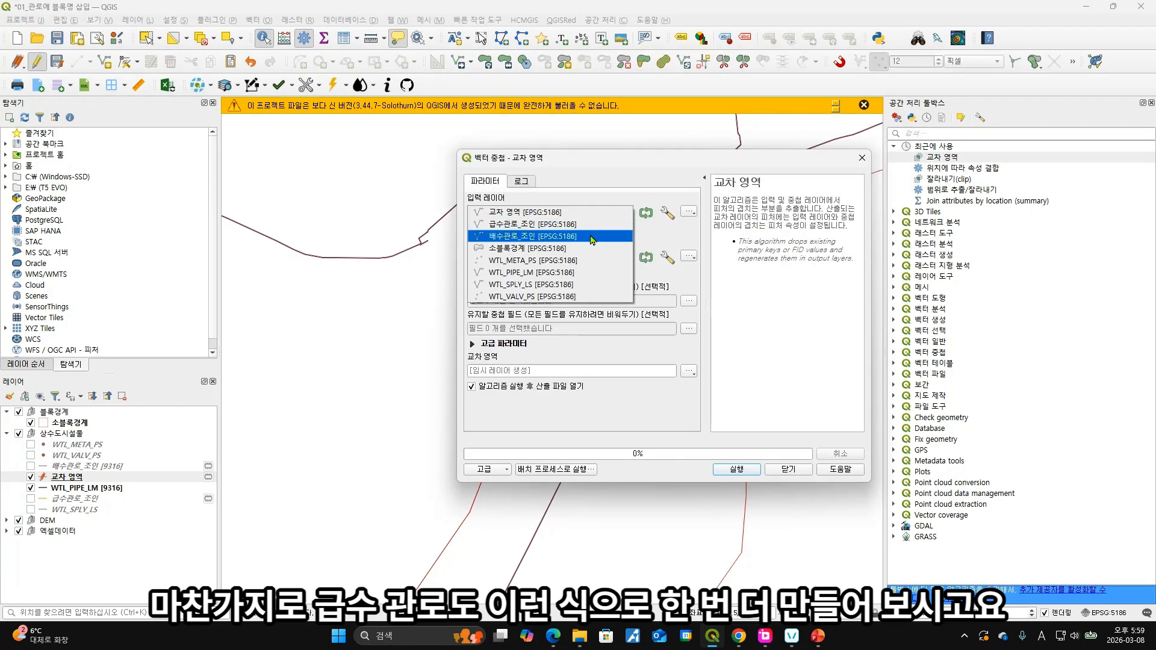
pyautogui.click(605, 224)
pyautogui.click(622, 262)
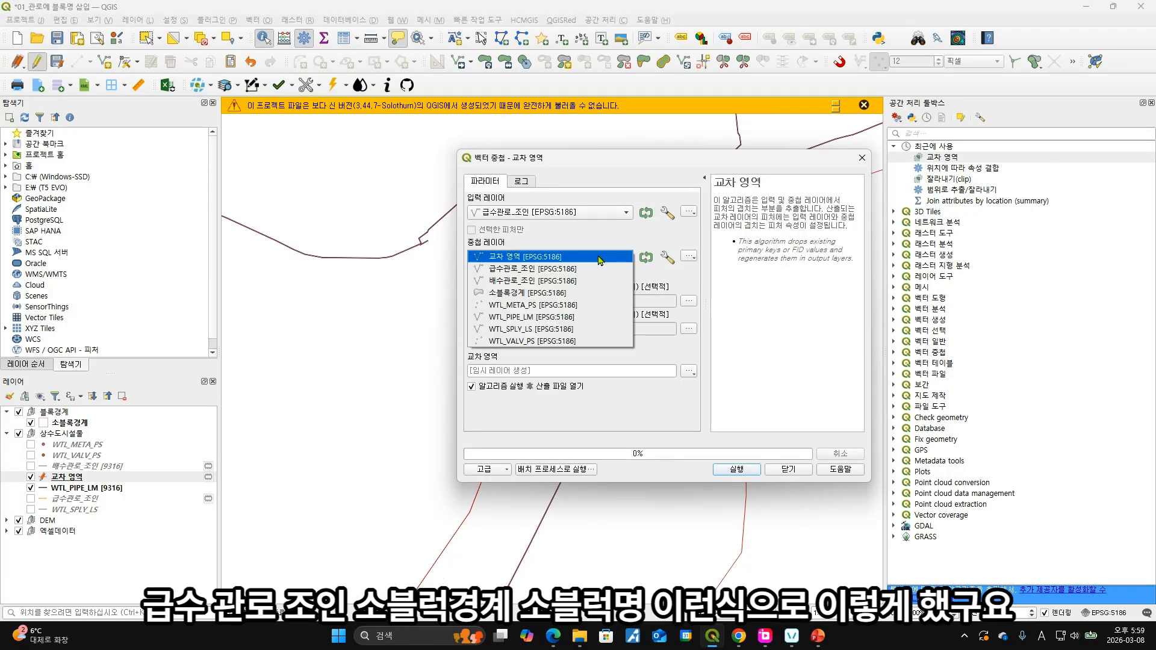
pyautogui.click(567, 294)
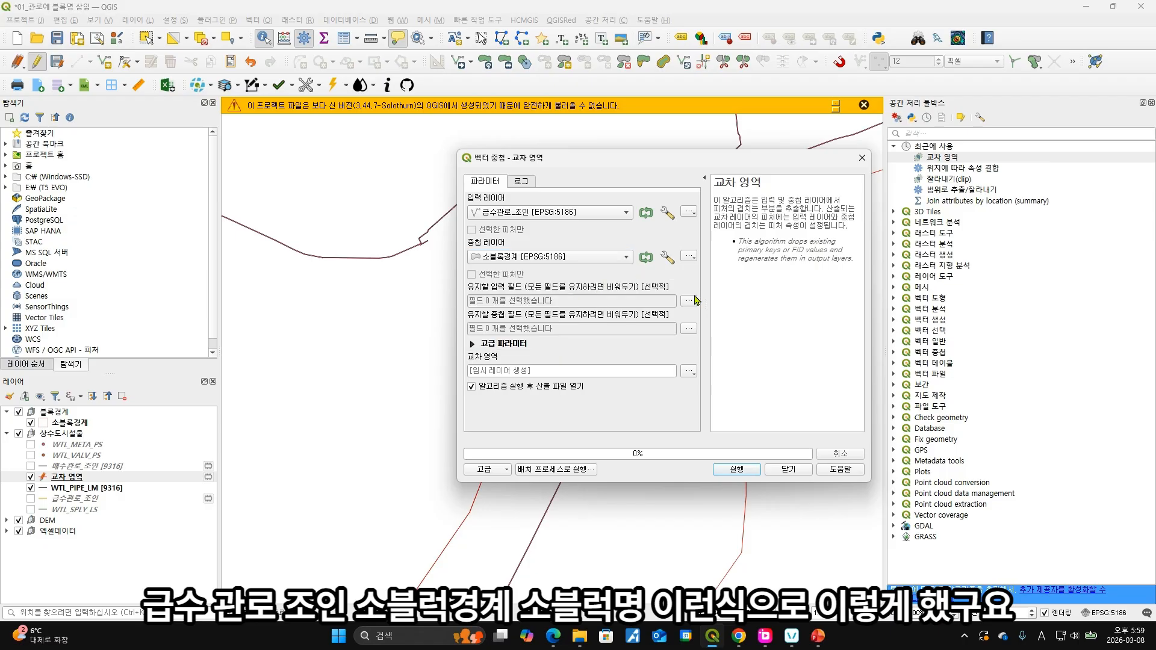
pyautogui.click(686, 329)
pyautogui.click(477, 226)
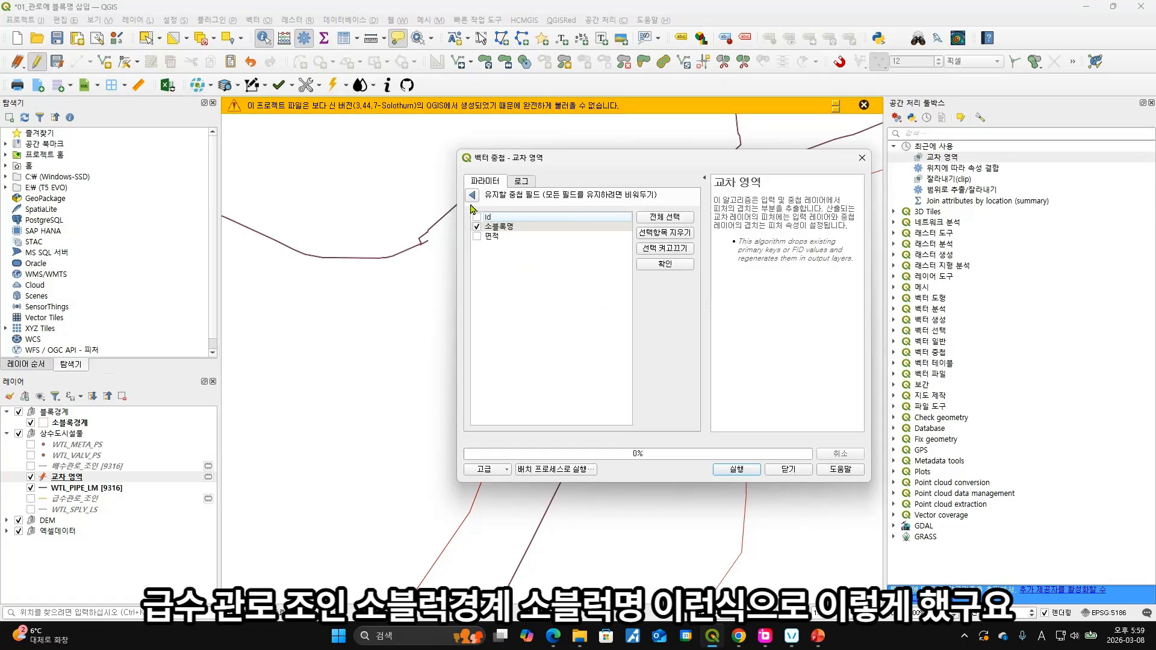
pyautogui.click(472, 195)
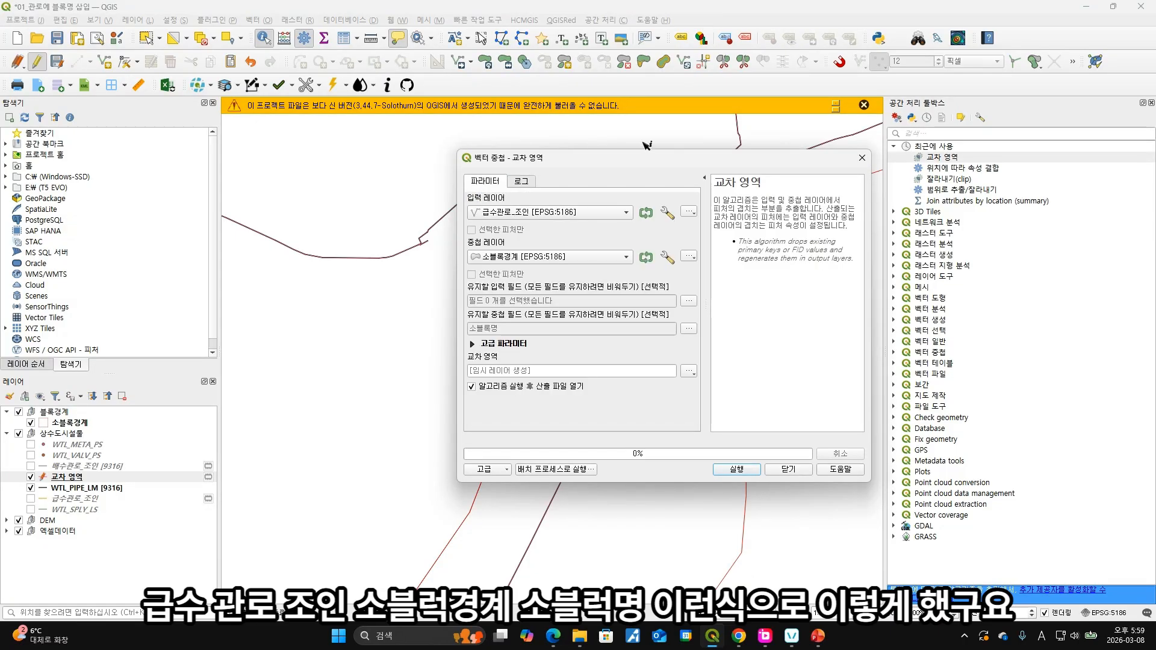
pyautogui.click(762, 471)
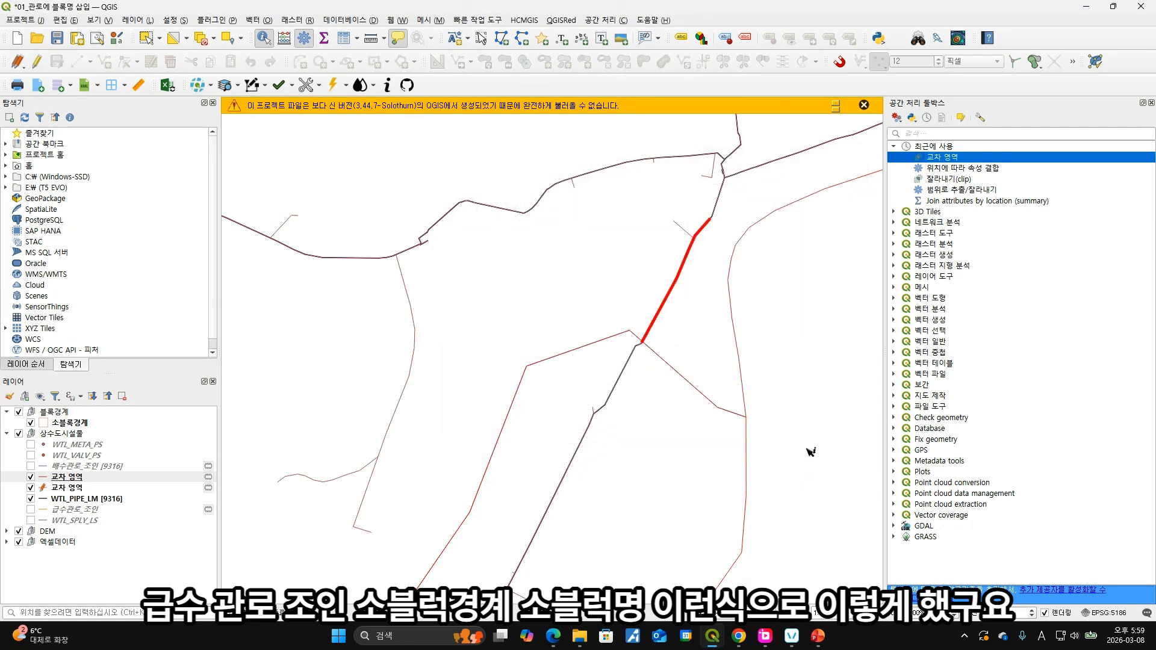
# Turn on editing for the new service pipe 교차 영역 layer and open its attribute table
pyautogui.click(91, 477)
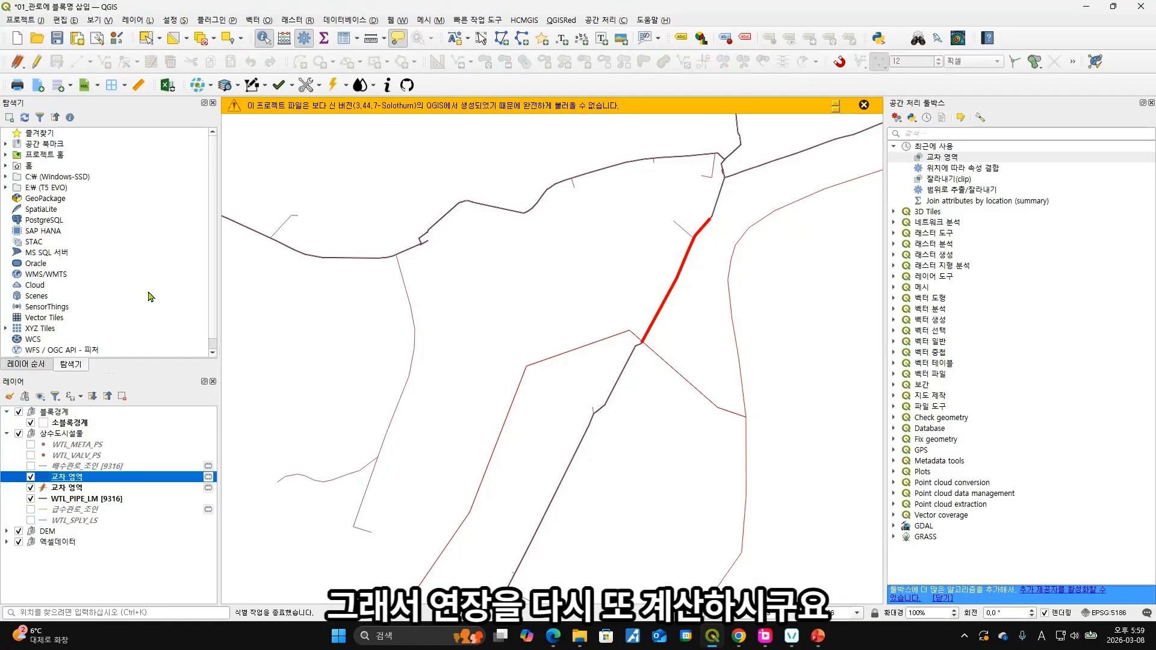
pyautogui.click(37, 62)
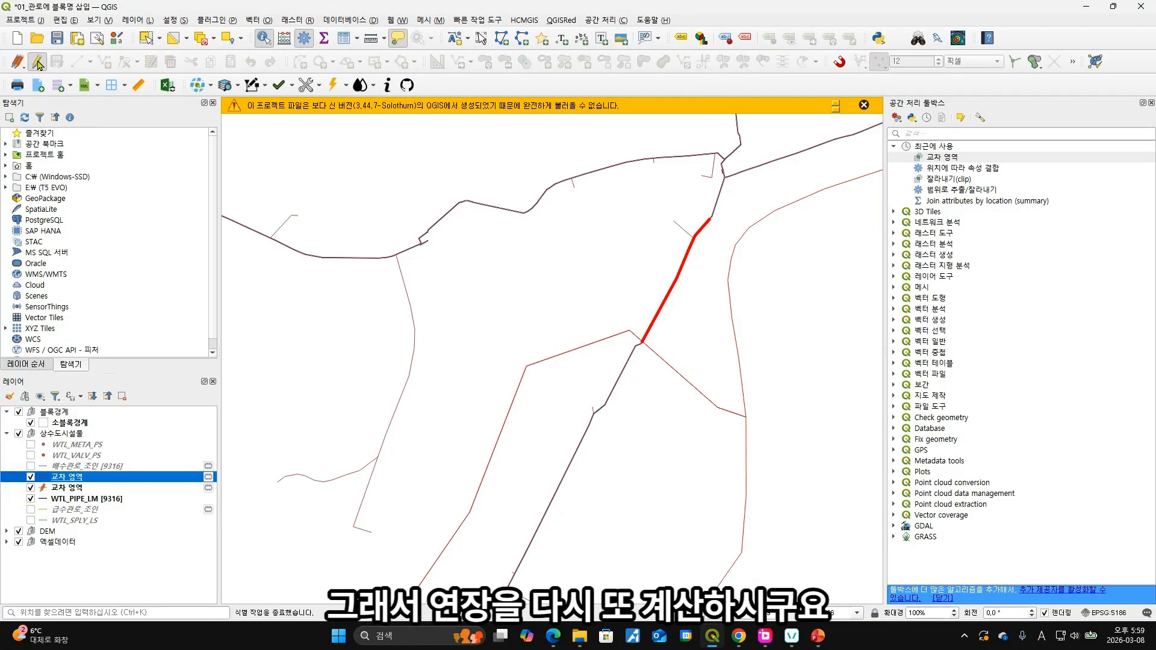
pyautogui.rightClick(110, 480)
pyautogui.click(180, 319)
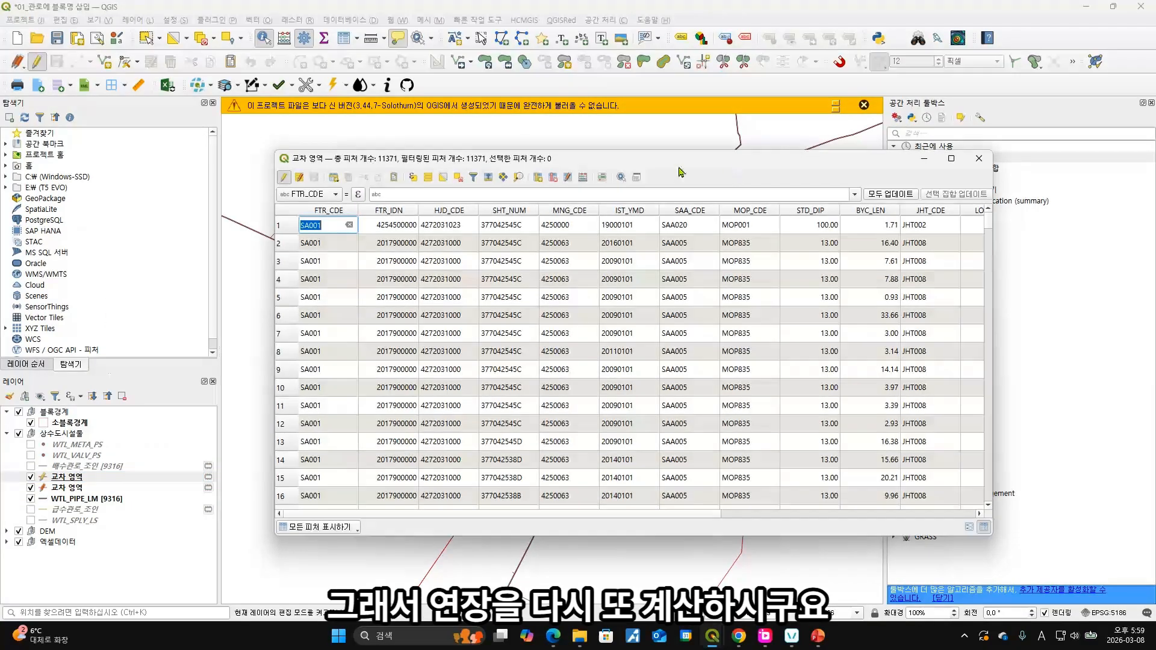
# Update BYC_LEN for all features of the service pipe 교차 영역 layer with the expression $length and close its attribute table
pyautogui.click(336, 194)
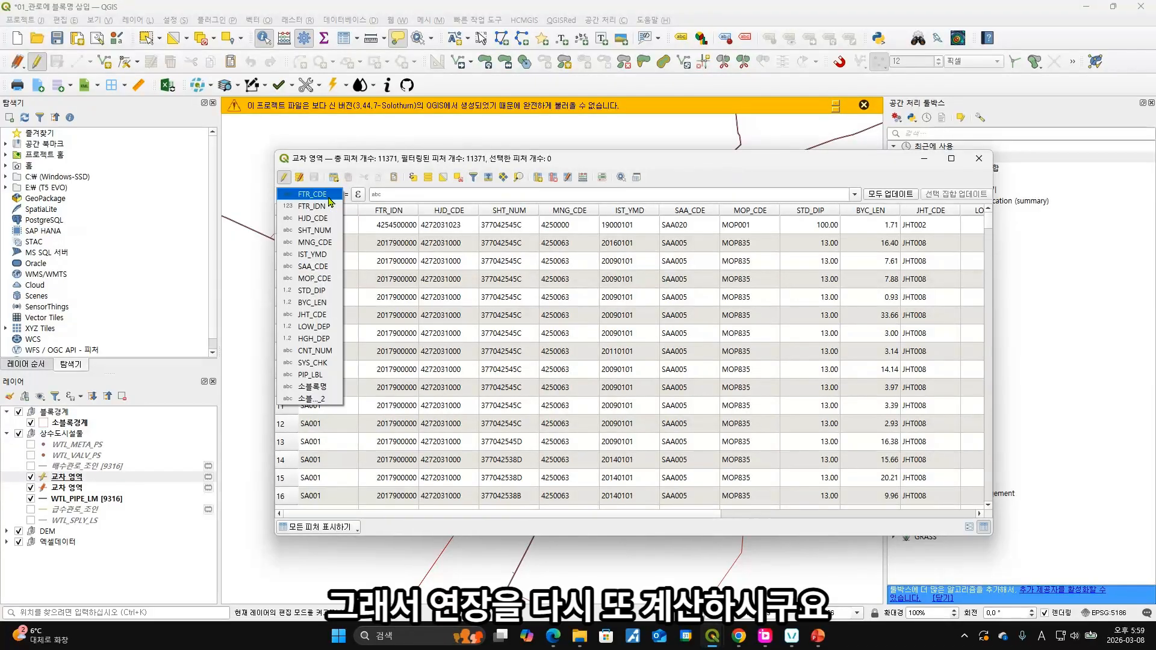
pyautogui.click(318, 303)
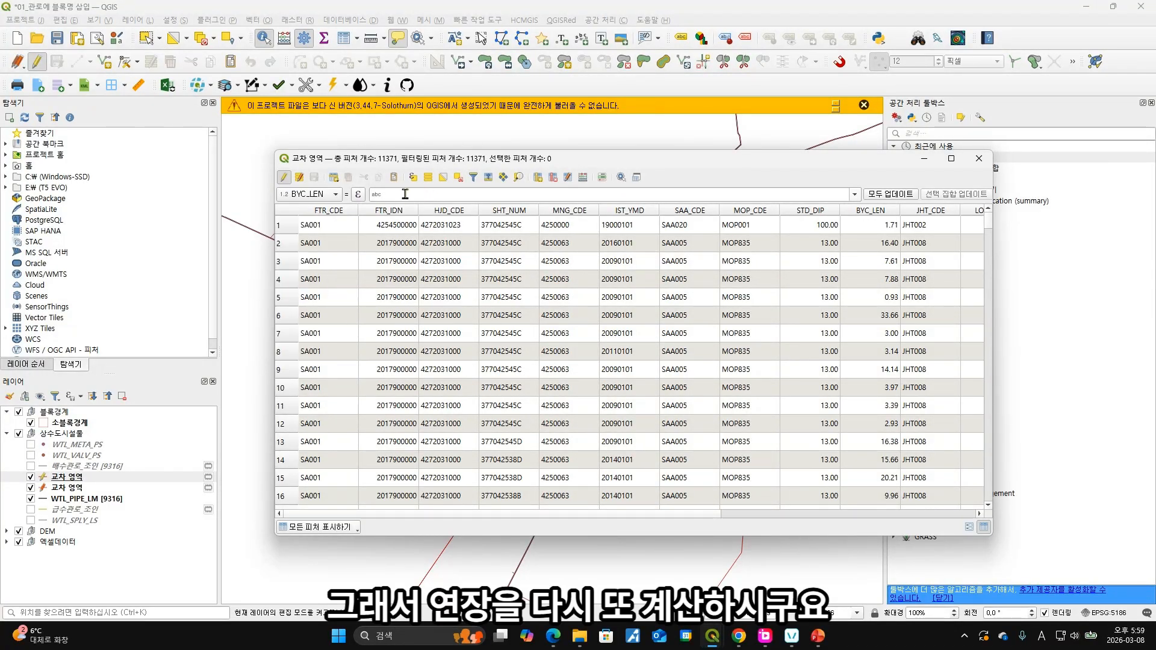
pyautogui.click(358, 194)
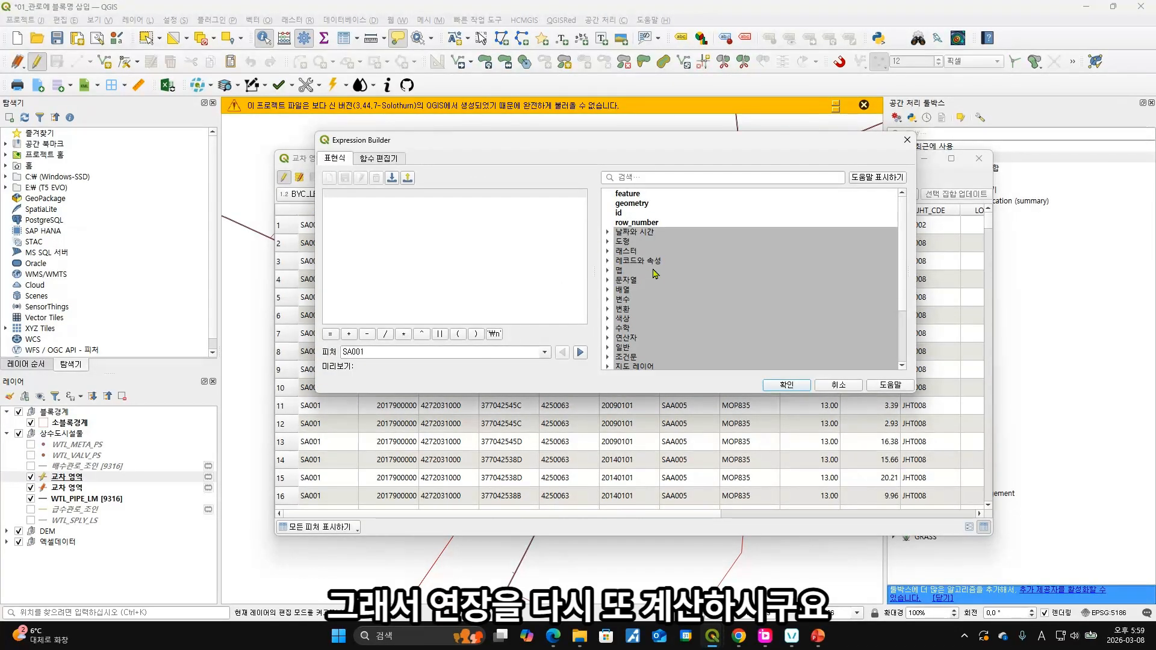
pyautogui.scroll(-3, 644, 259)
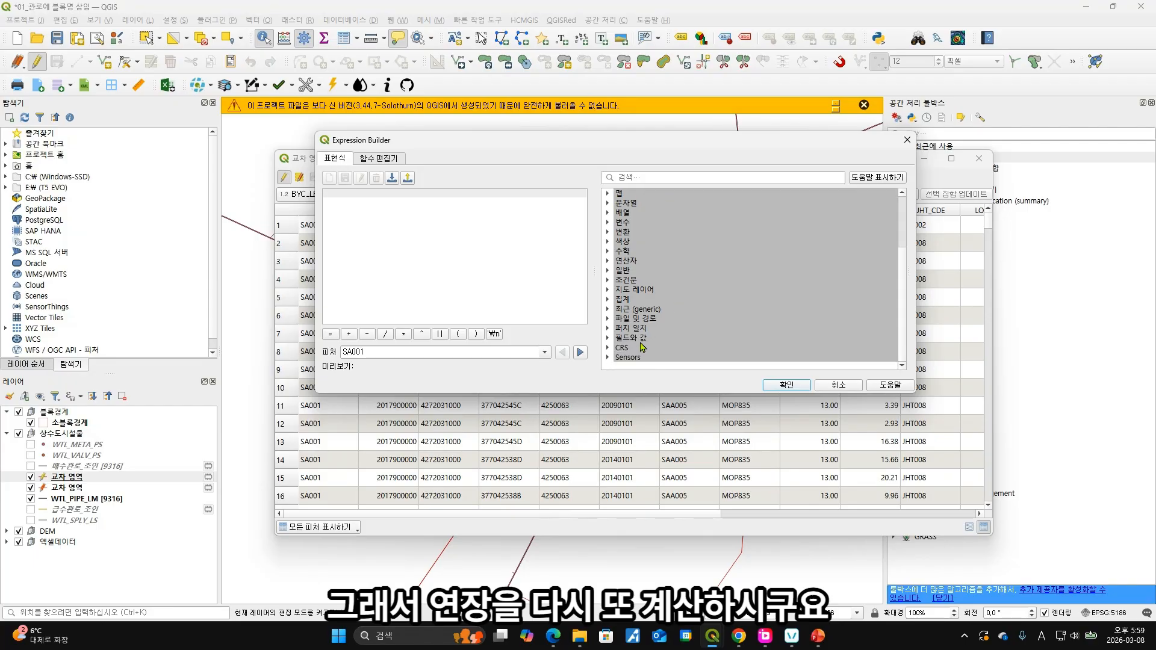
pyautogui.click(608, 309)
pyautogui.doubleClick(677, 319)
pyautogui.click(784, 386)
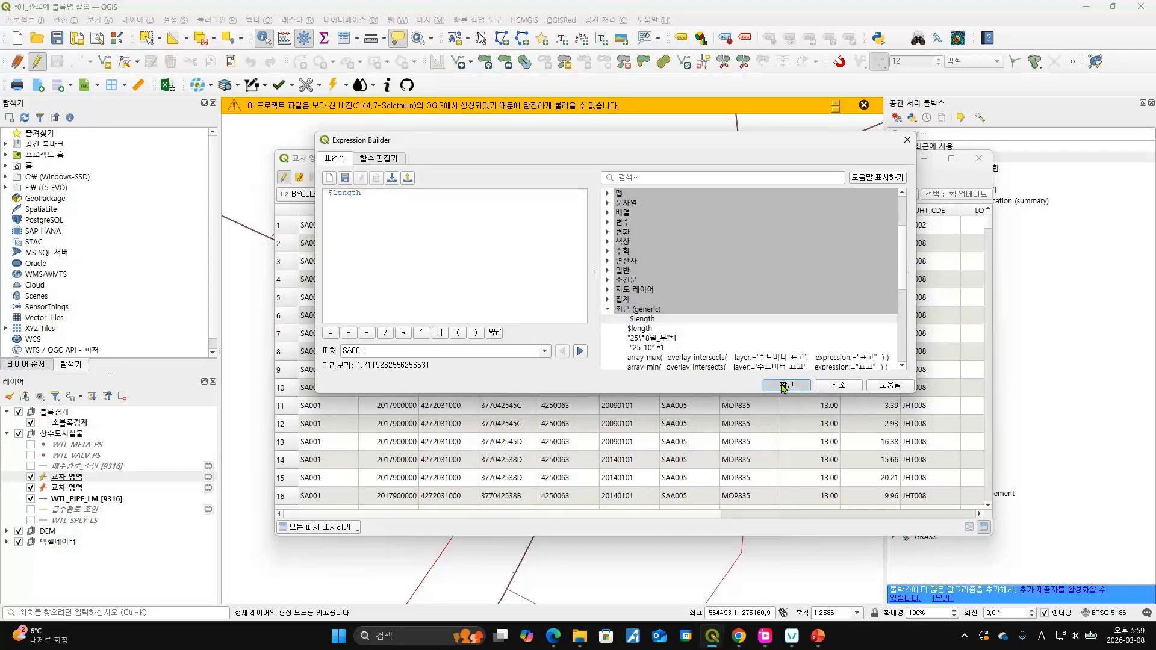
pyautogui.click(889, 195)
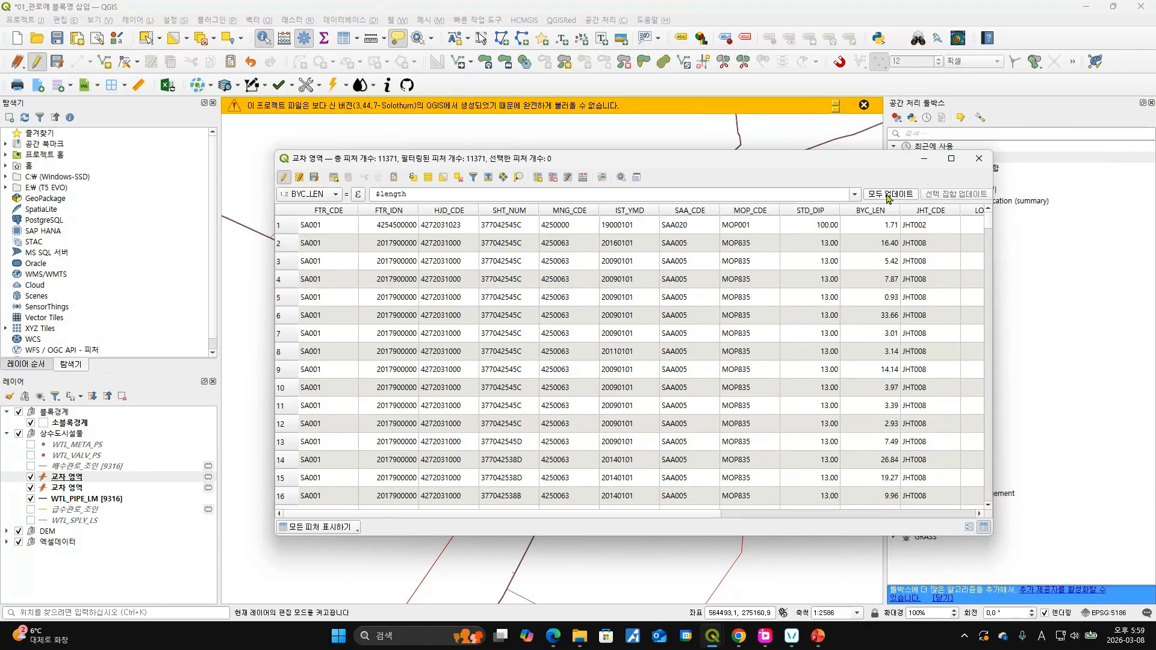
pyautogui.click(978, 158)
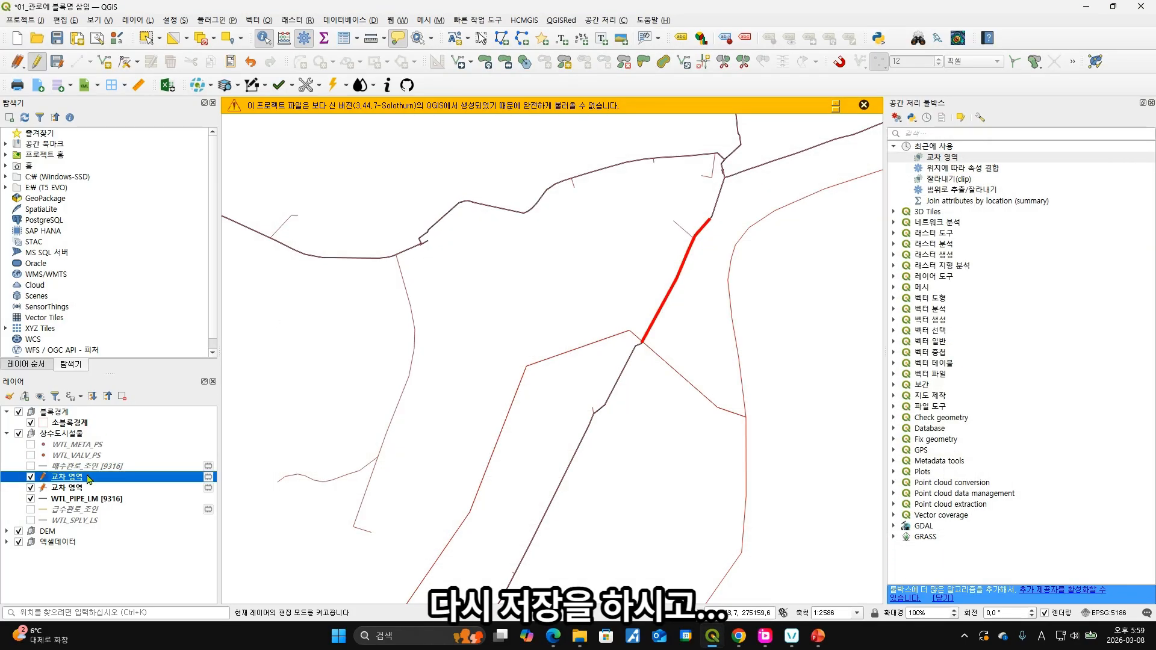
# End editing on both 교차 영역 layers and save their changes
pyautogui.click(38, 62)
pyautogui.click(549, 322)
pyautogui.click(73, 488)
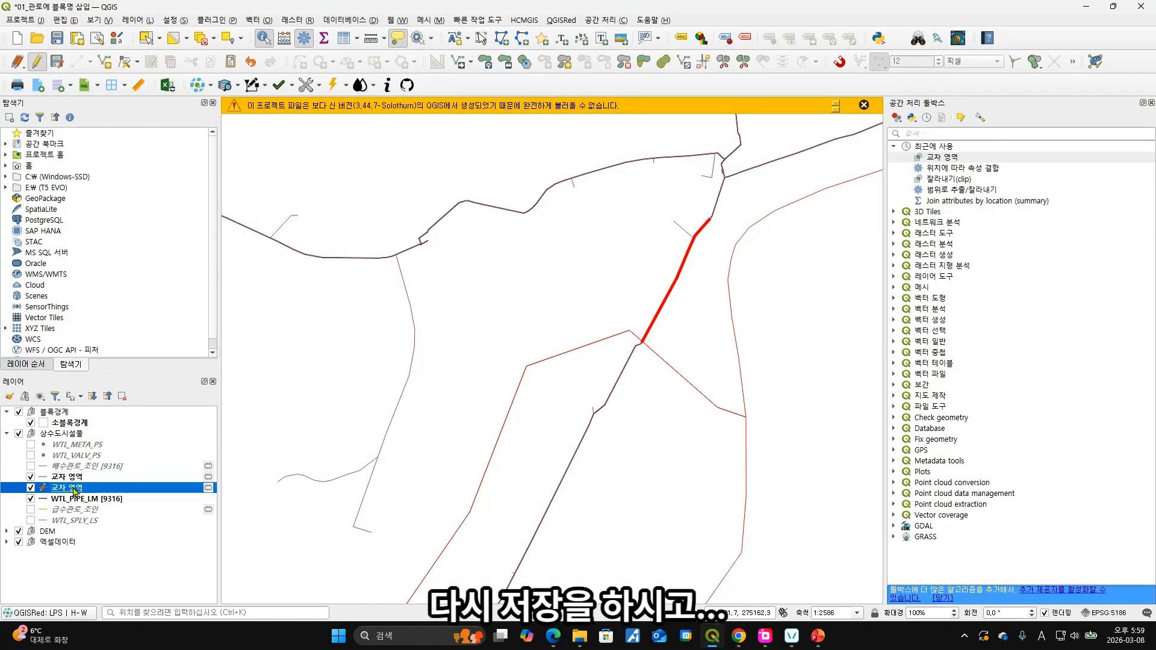
pyautogui.click(37, 62)
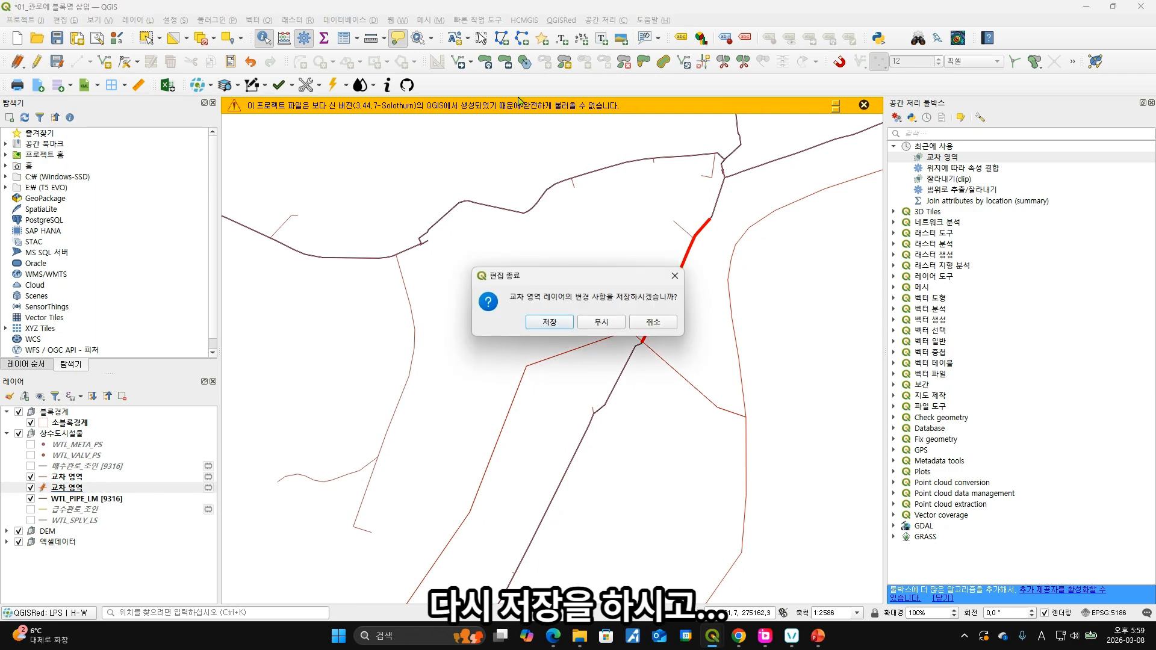
pyautogui.click(550, 321)
# Rename the water pipe 교차 영역 layer as 상수관_교차_클립
pyautogui.rightClick(85, 486)
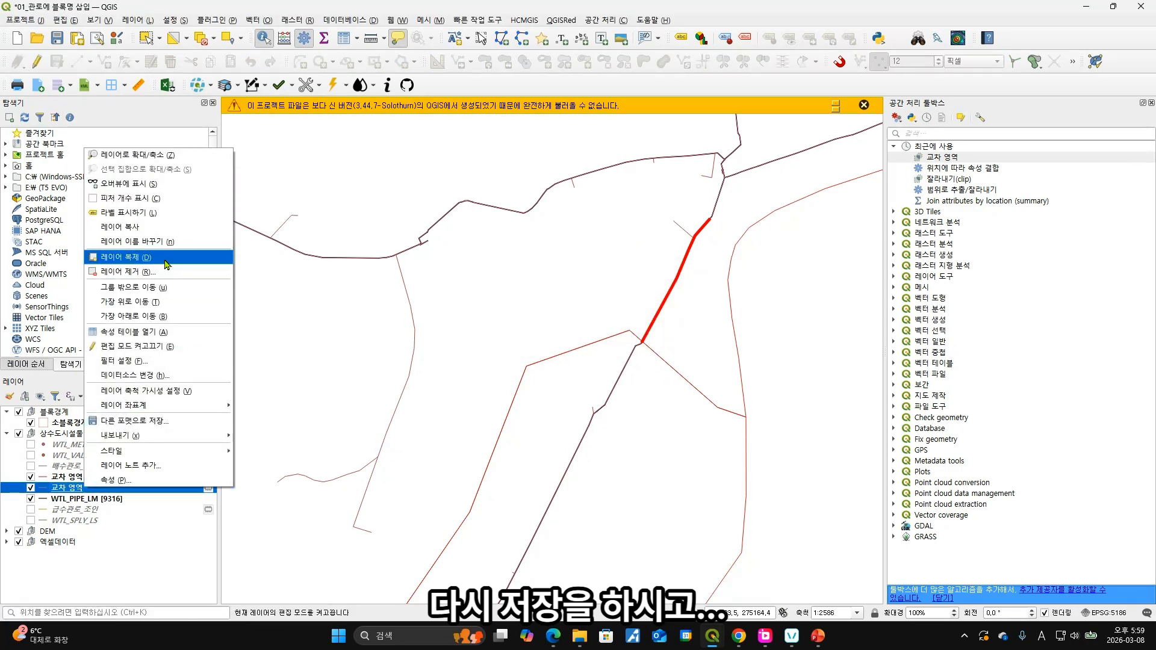
pyautogui.click(144, 242)
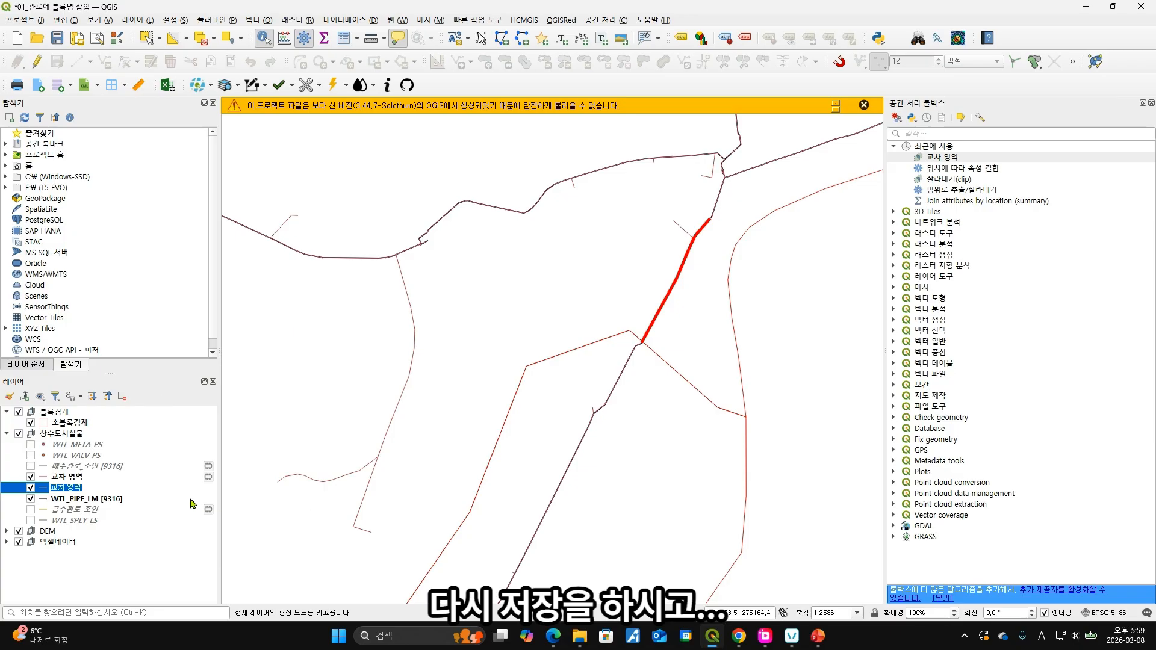
pyautogui.write('tkd')
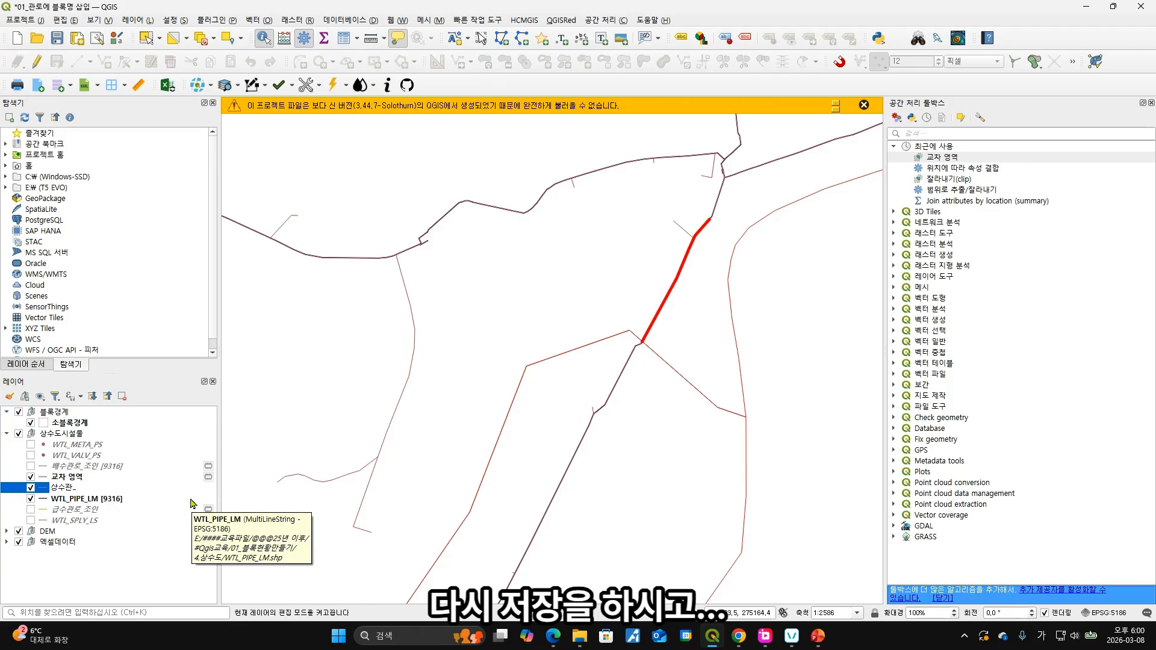
pyautogui.write('상수관_교차_클립')
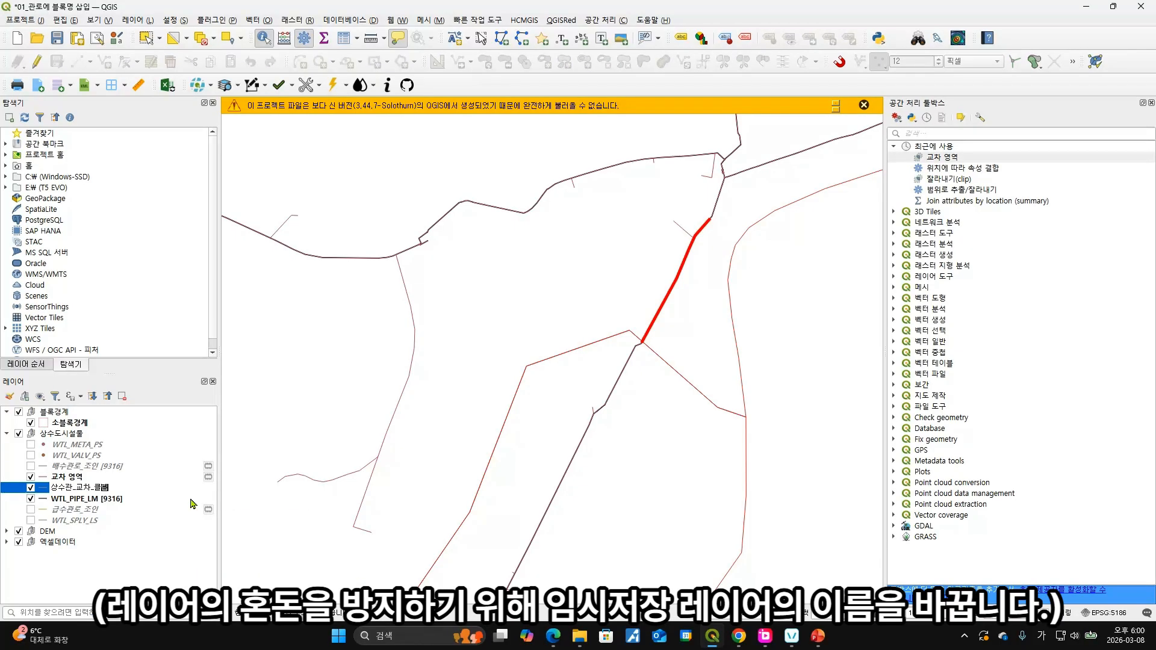
# Rename the service pipe 교차 영역 layer as 급수관_교차_클립
pyautogui.click(86, 478)
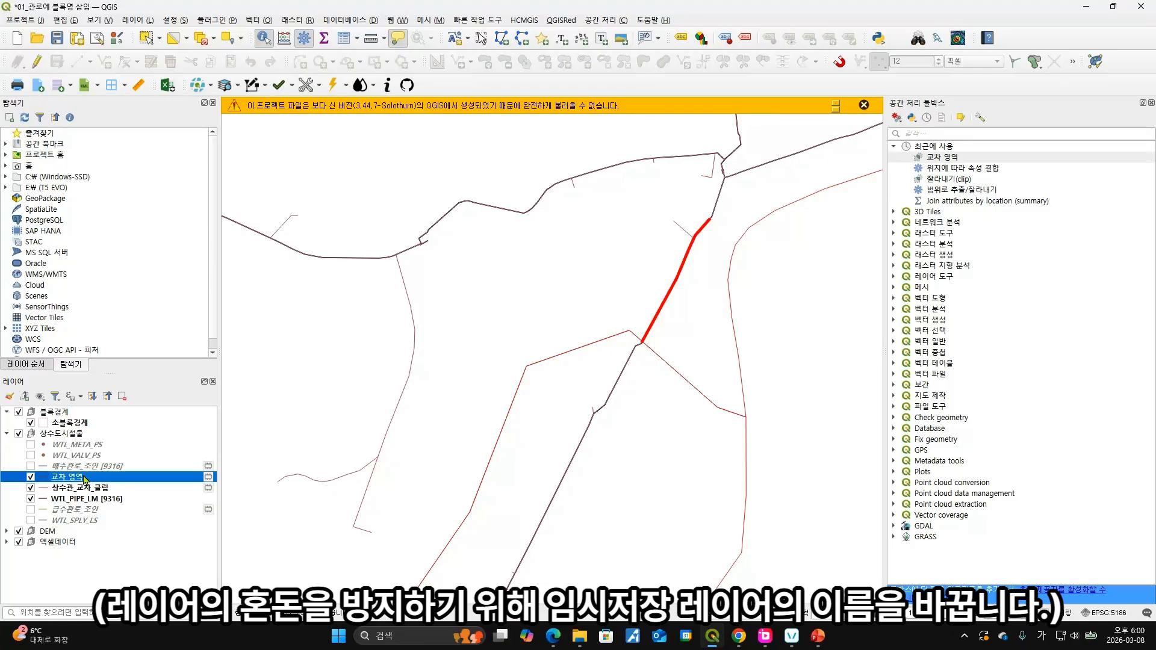
pyautogui.rightClick(69, 480)
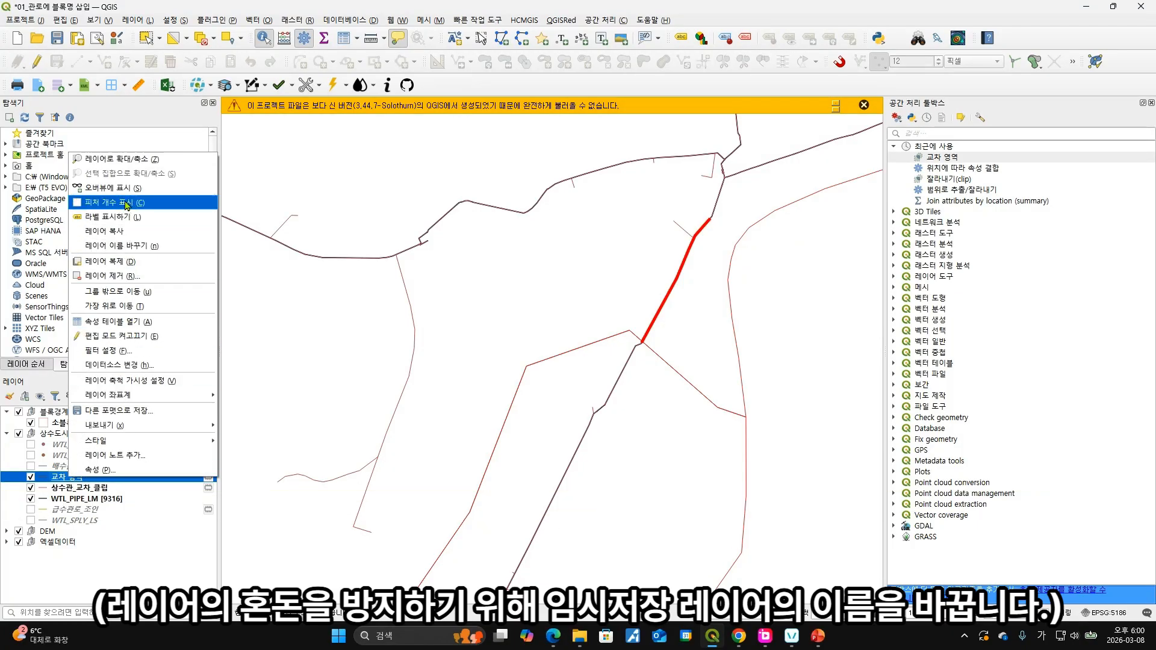
pyautogui.click(142, 246)
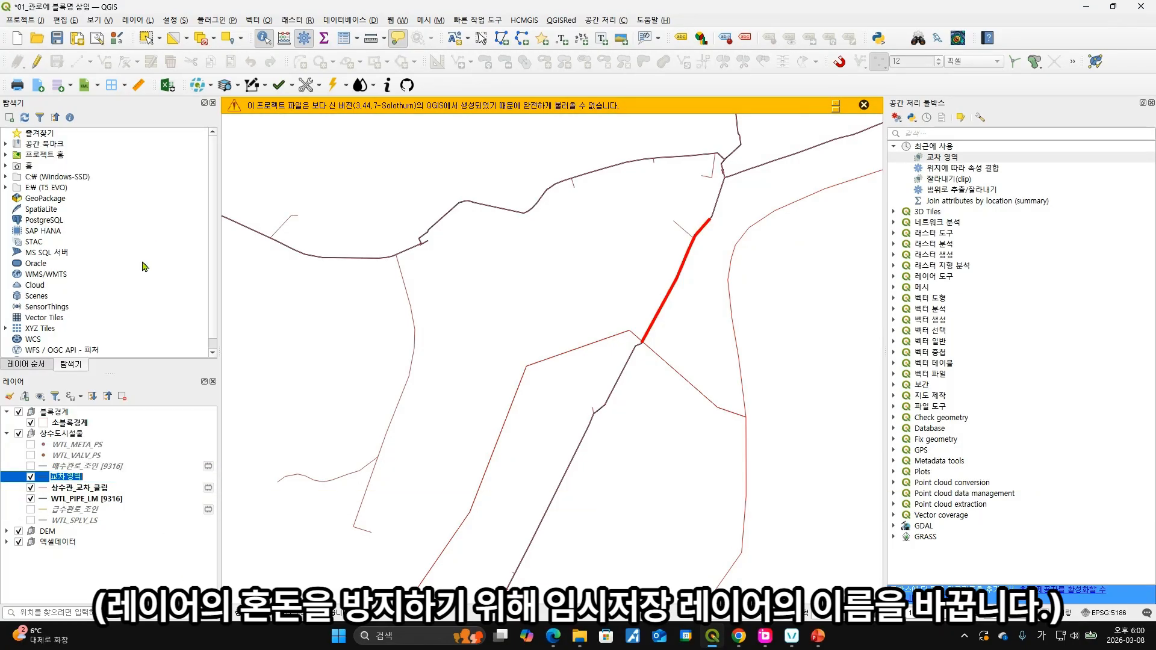
pyautogui.write('급수관_교차_클립')
pyautogui.press('Return')
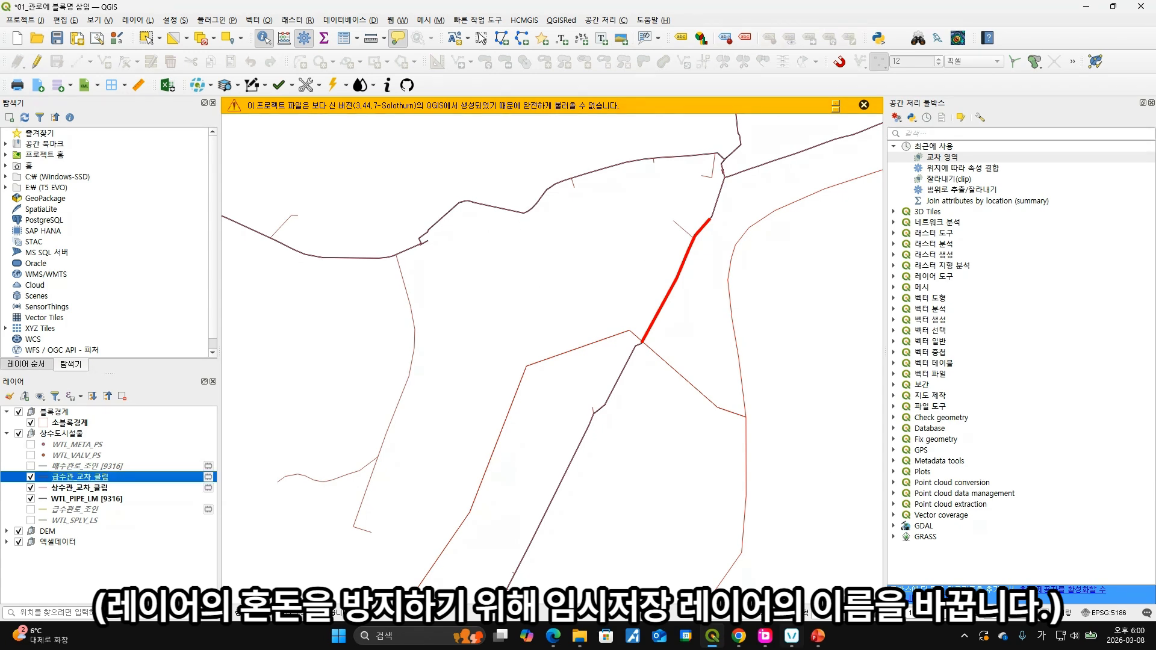
# Identify the split pipe north of the block boundary in the 상수관_교차_클립 layer, check its attributes and close the form
pyautogui.moveTo(792, 636)
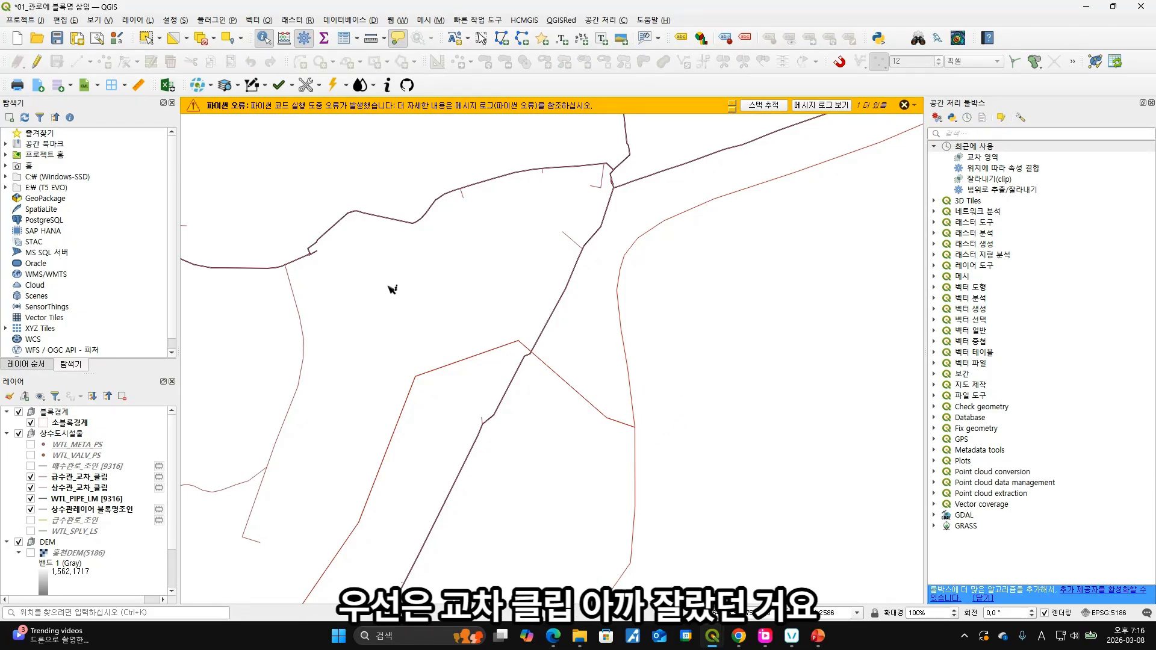
pyautogui.click(105, 480)
pyautogui.click(108, 489)
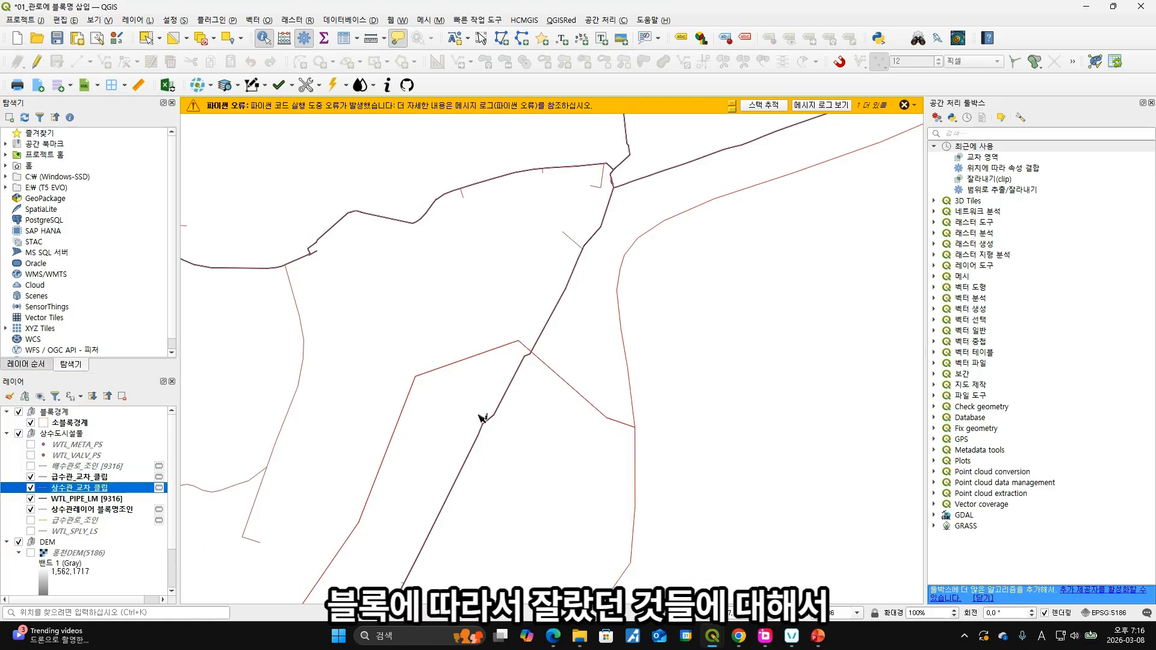
pyautogui.click(552, 313)
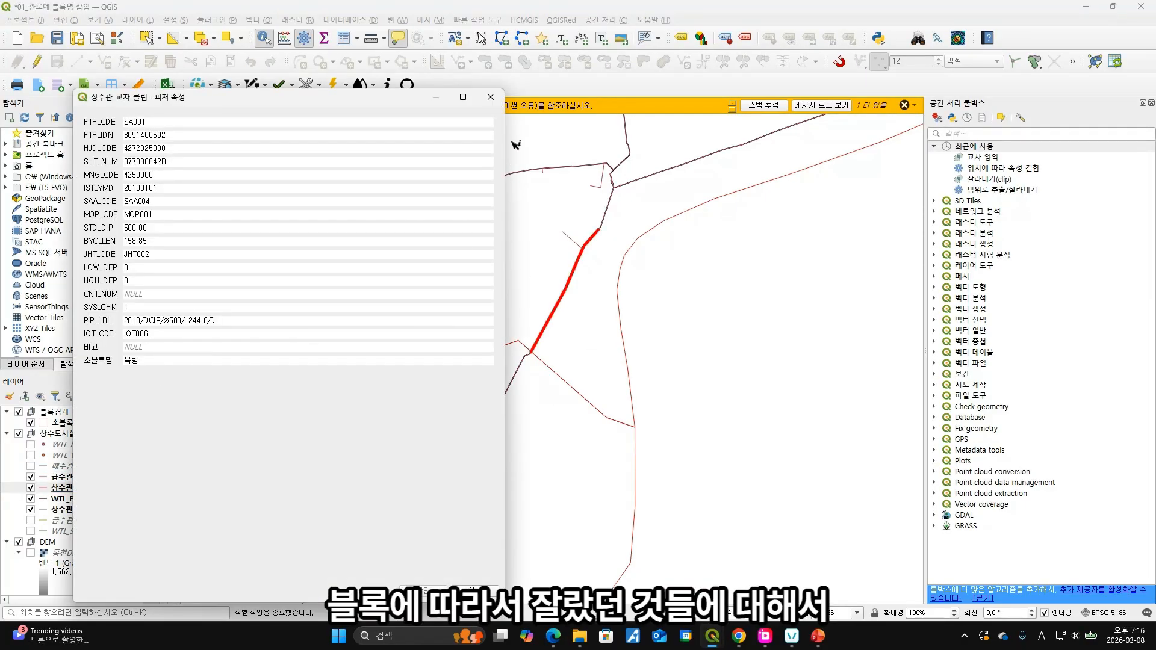
pyautogui.click(489, 97)
pyautogui.click(110, 488)
pyautogui.rightClick(109, 488)
pyautogui.moveTo(169, 435)
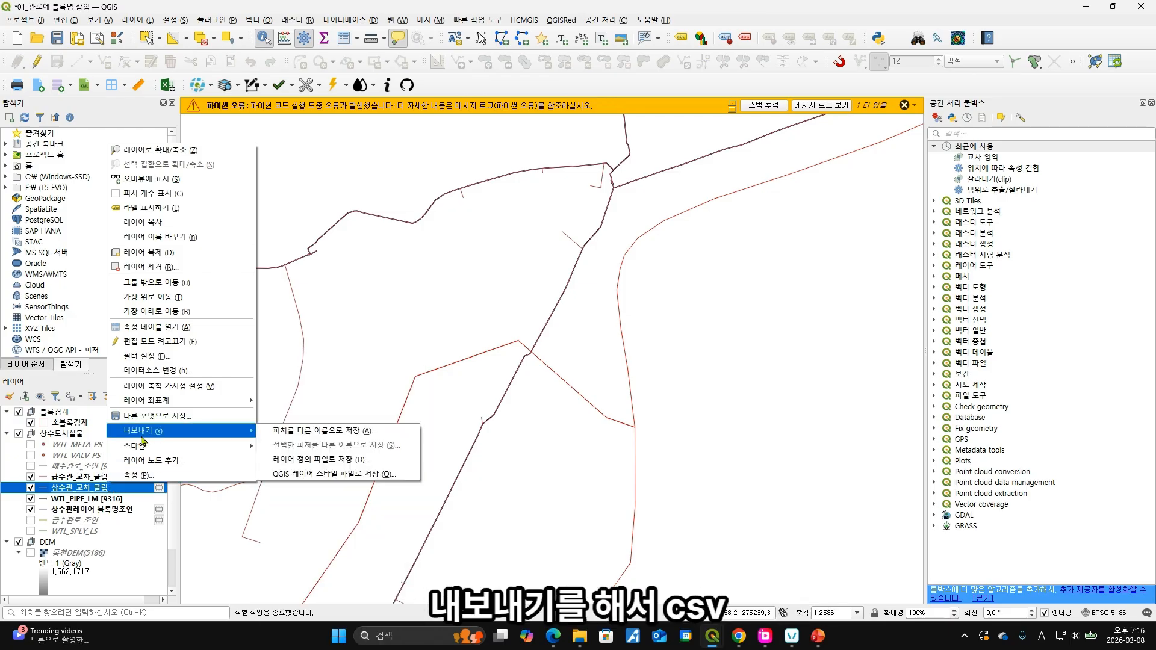
pyautogui.click(75, 491)
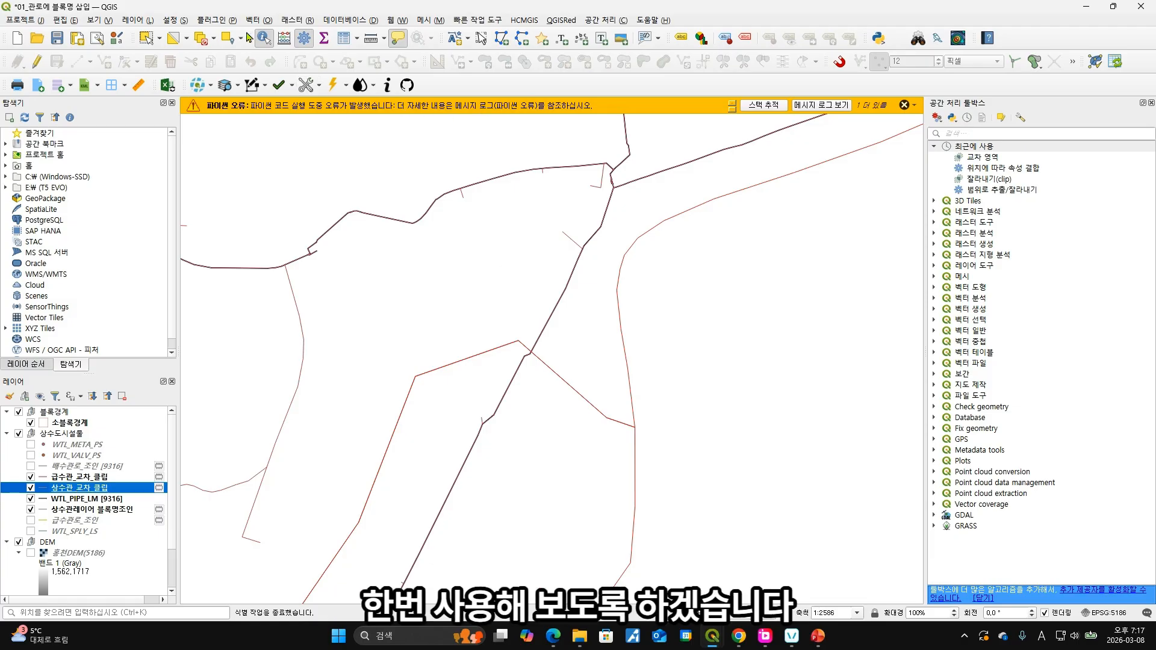
# Open the plugin manager, clear the old search text and list all available plugins
pyautogui.click(227, 21)
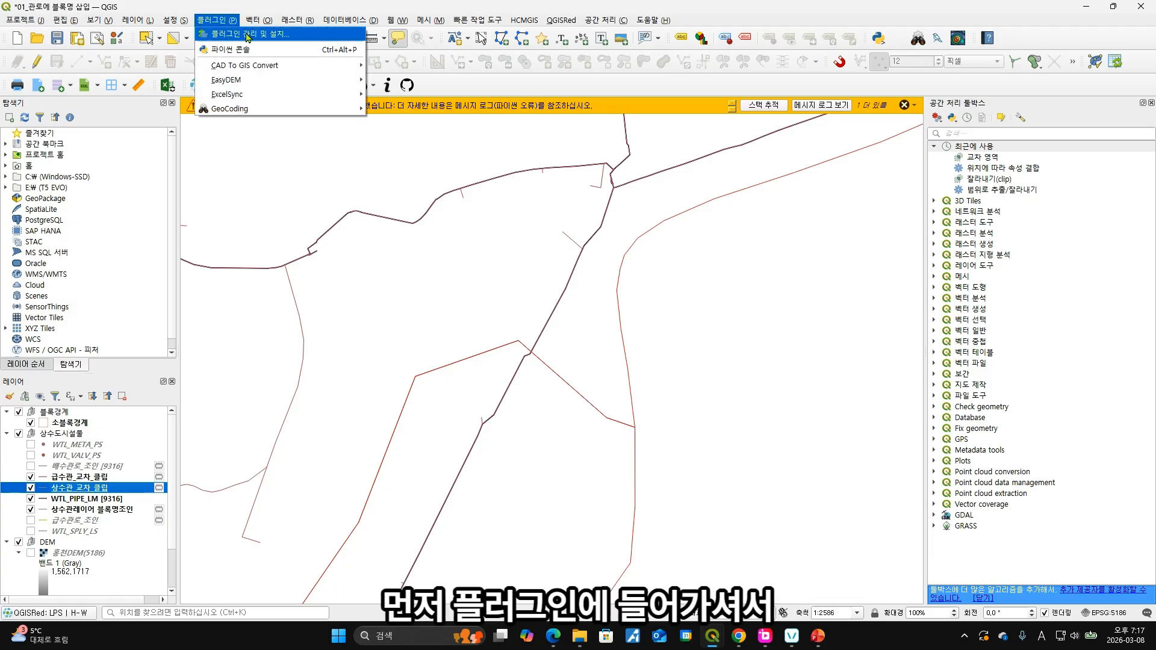
pyautogui.click(249, 34)
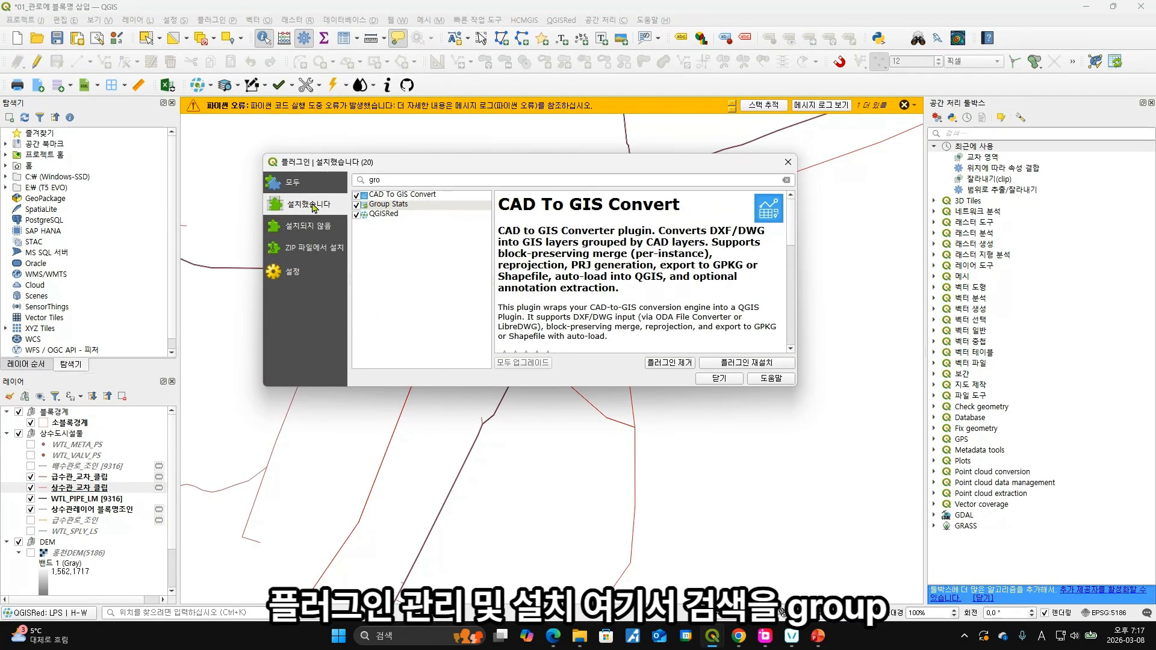
pyautogui.moveTo(391, 180); pyautogui.dragTo(365, 180)
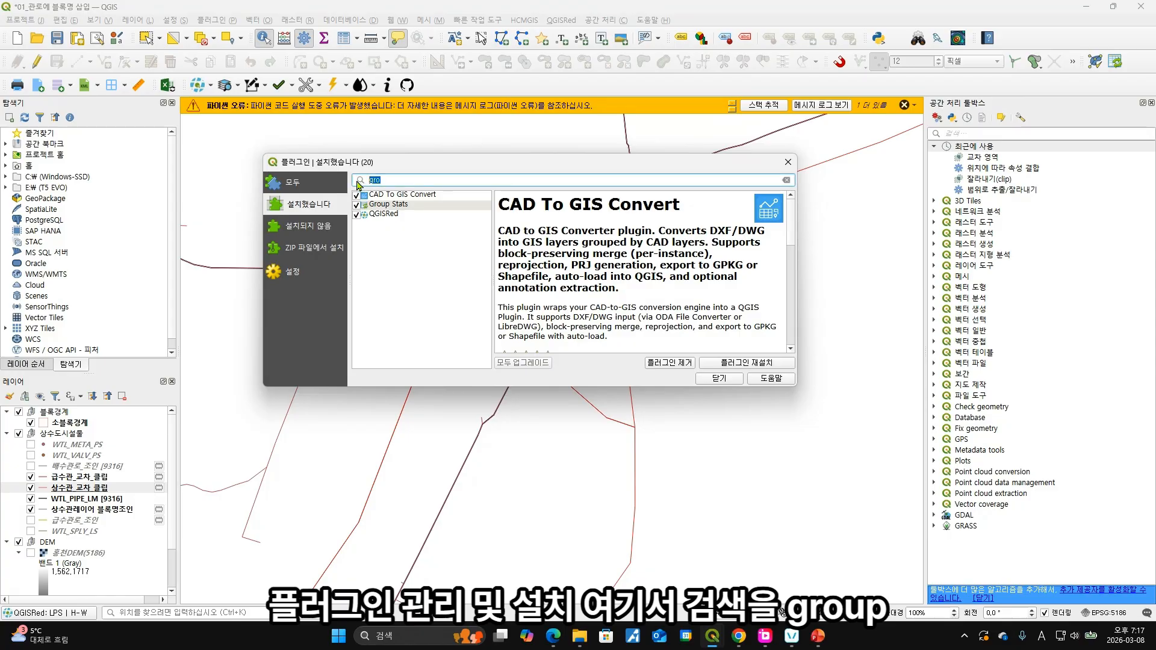
pyautogui.press('BackSpace')
pyautogui.click(333, 189)
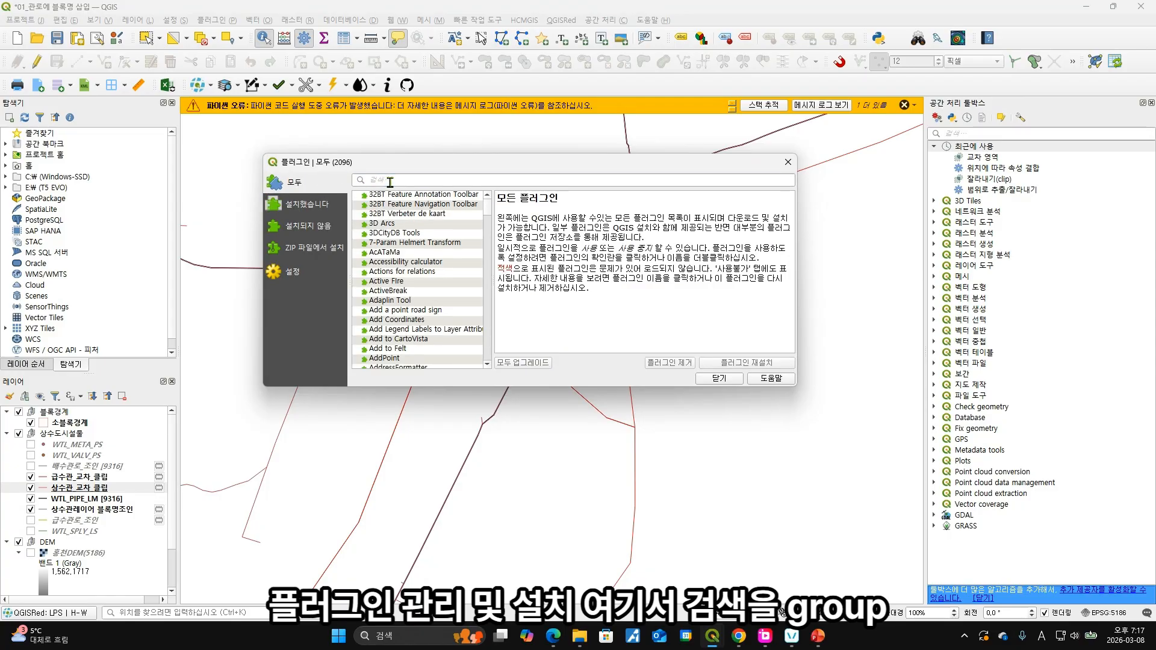
# Search all plugins for "group stats", view the Group Stats plugin's details and close the plugin manager
pyautogui.write('group[')
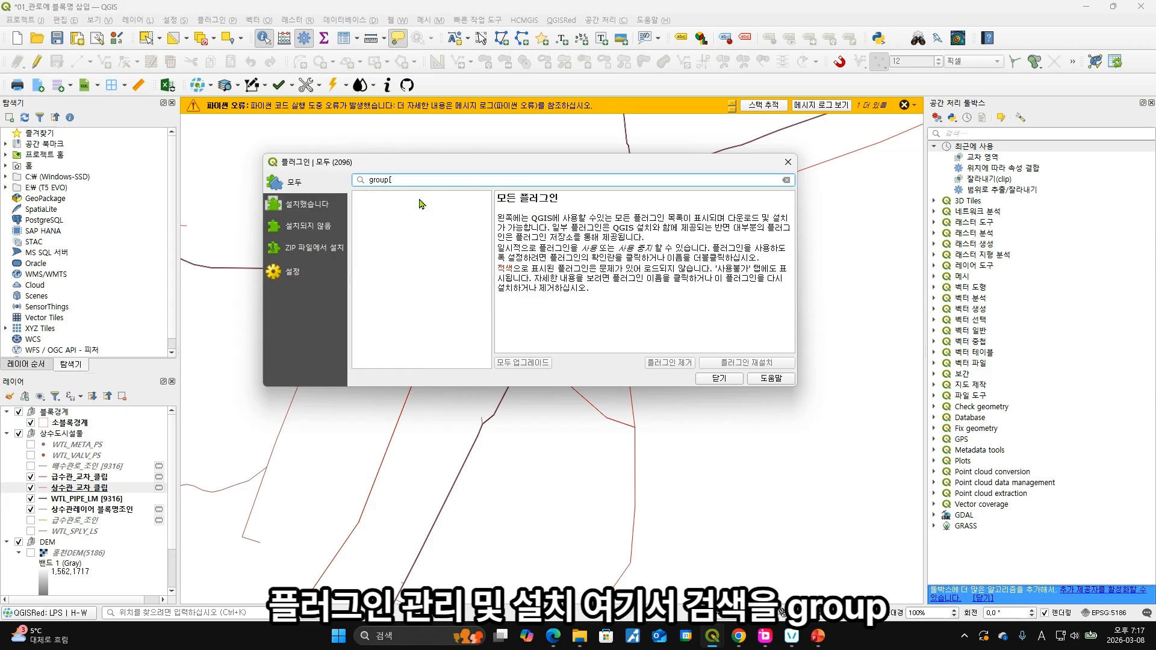
pyautogui.press('BackSpace')
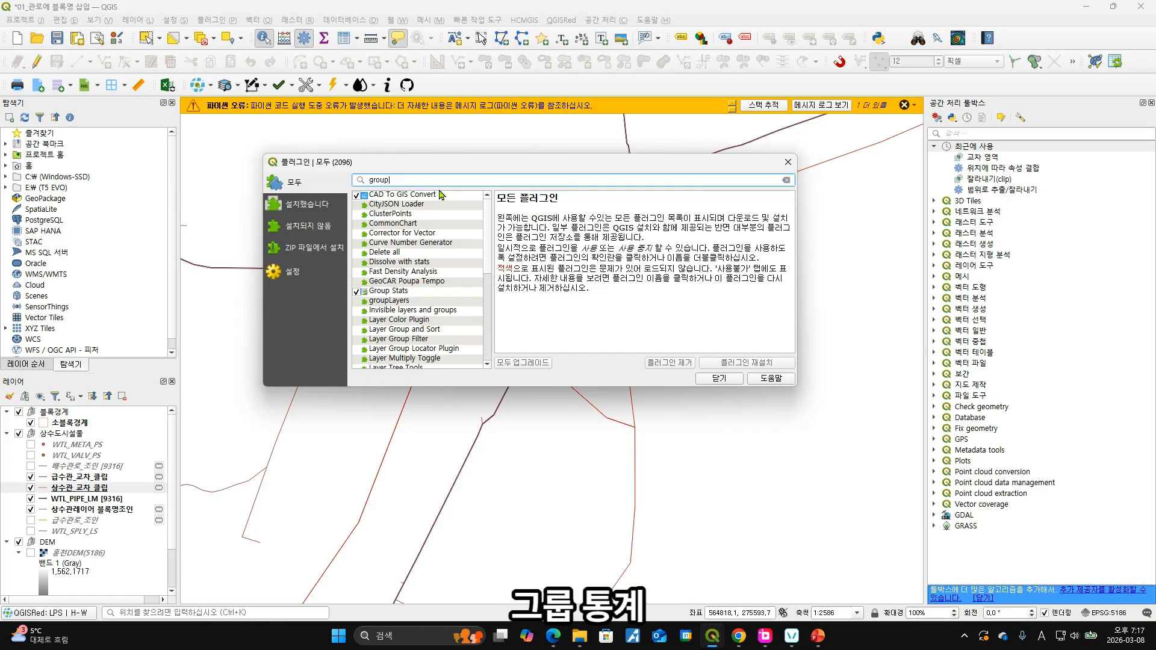
pyautogui.write('st')
pyautogui.press('BackSpace')
pyautogui.press('BackSpace')
pyautogui.write('s')
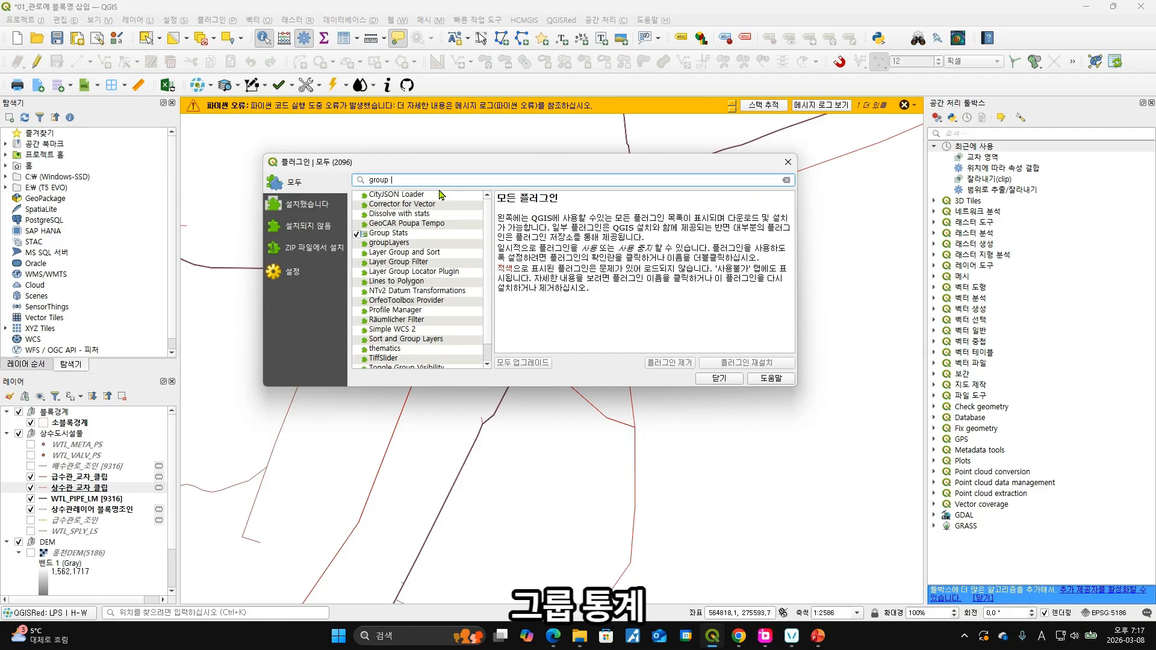
pyautogui.write('t')
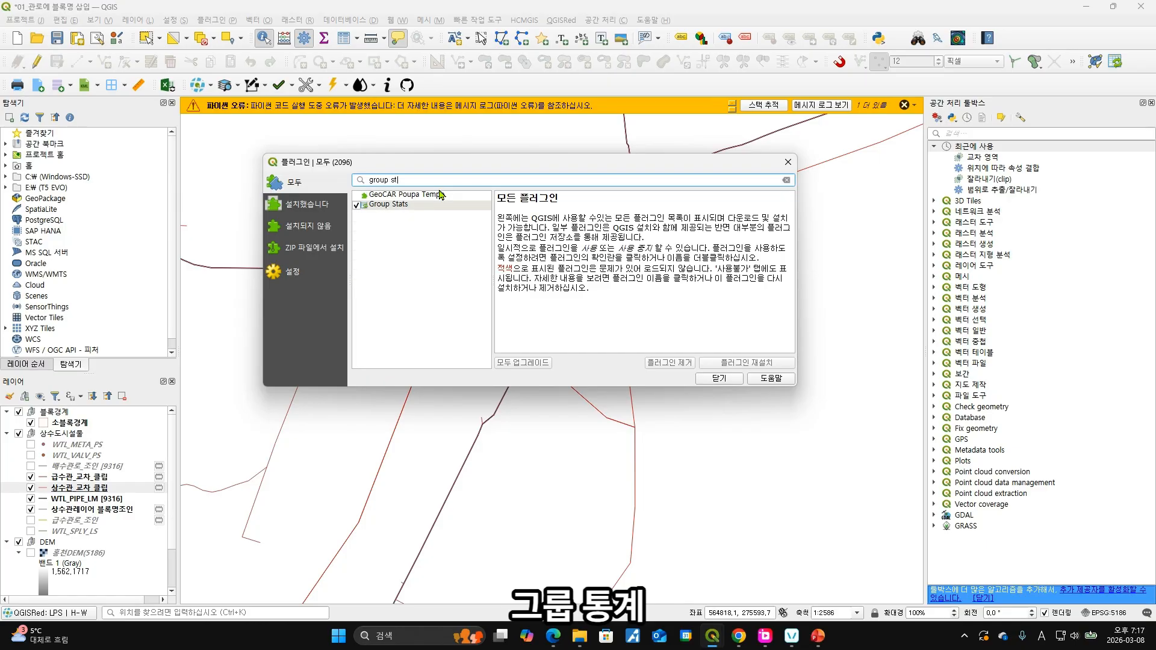
pyautogui.write('ats')
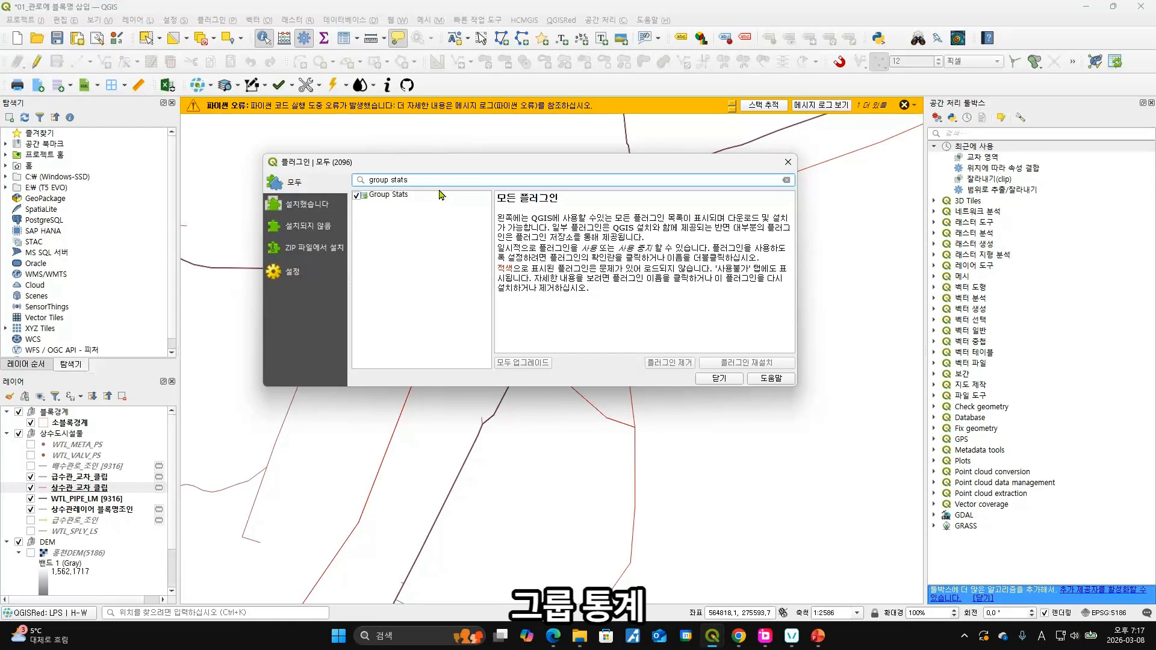
pyautogui.click(430, 195)
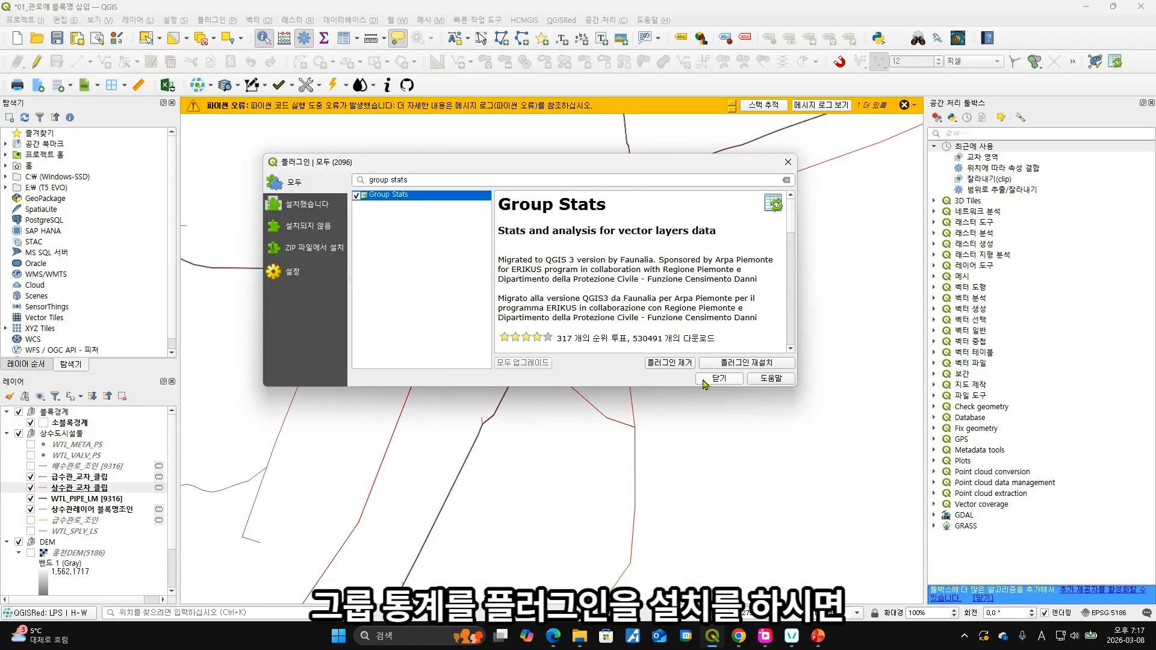
pyautogui.click(706, 379)
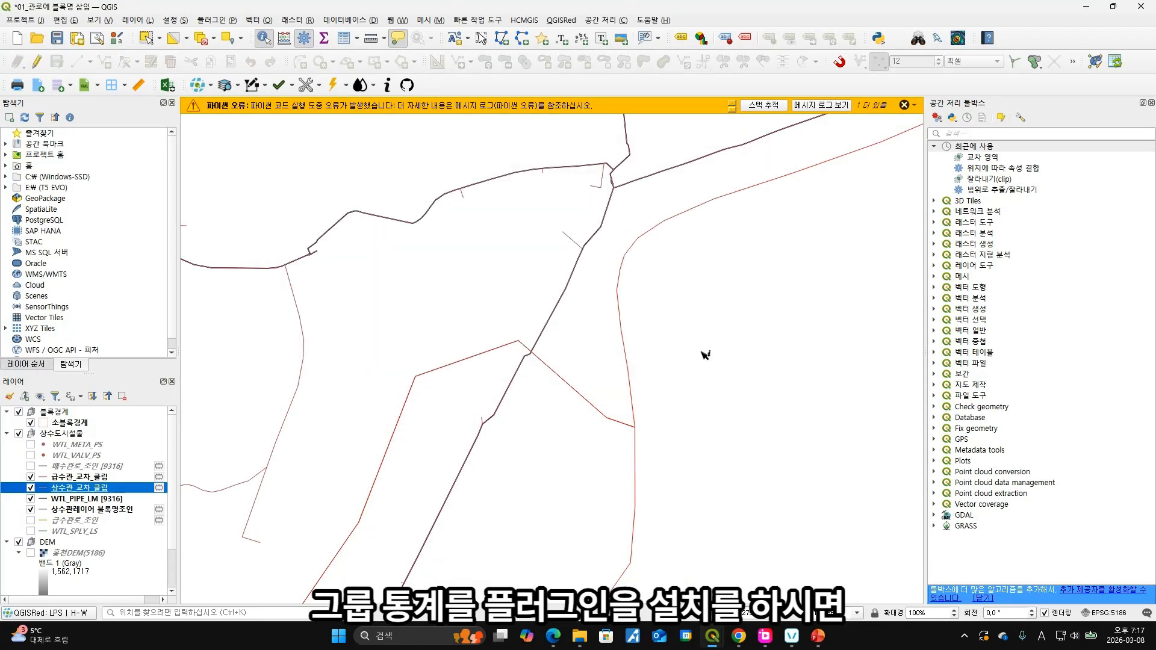
# Open Group Stats, clear the old settings and choose the 상수관_교차_클립 layer as the statistics source
pyautogui.click(1115, 63)
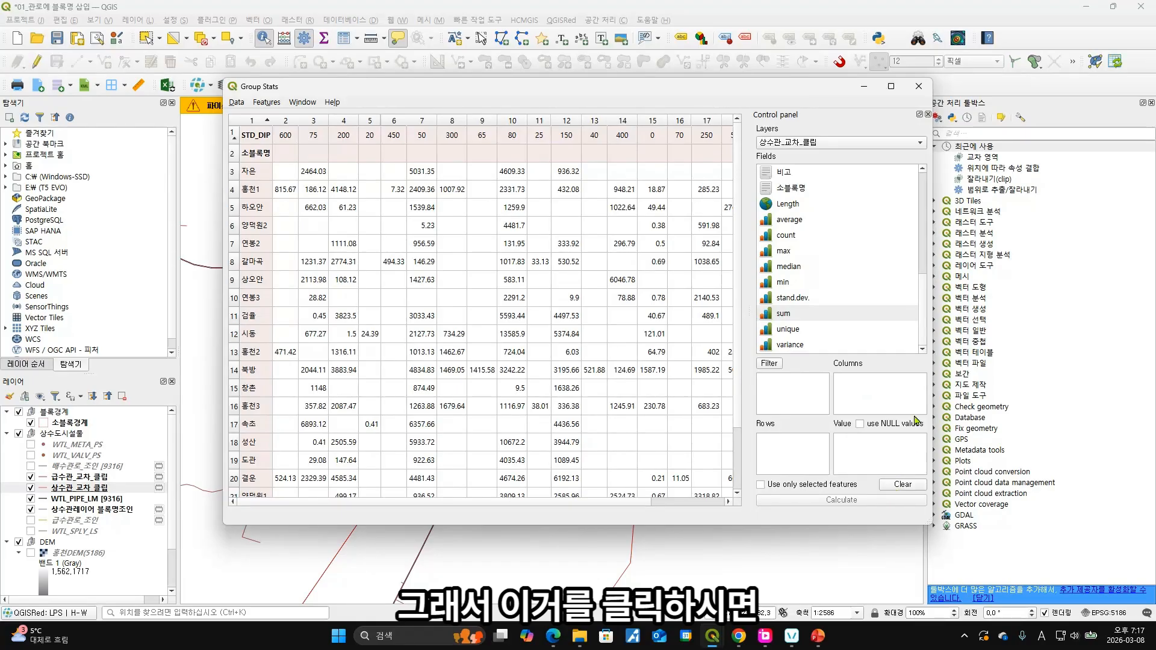
pyautogui.click(808, 143)
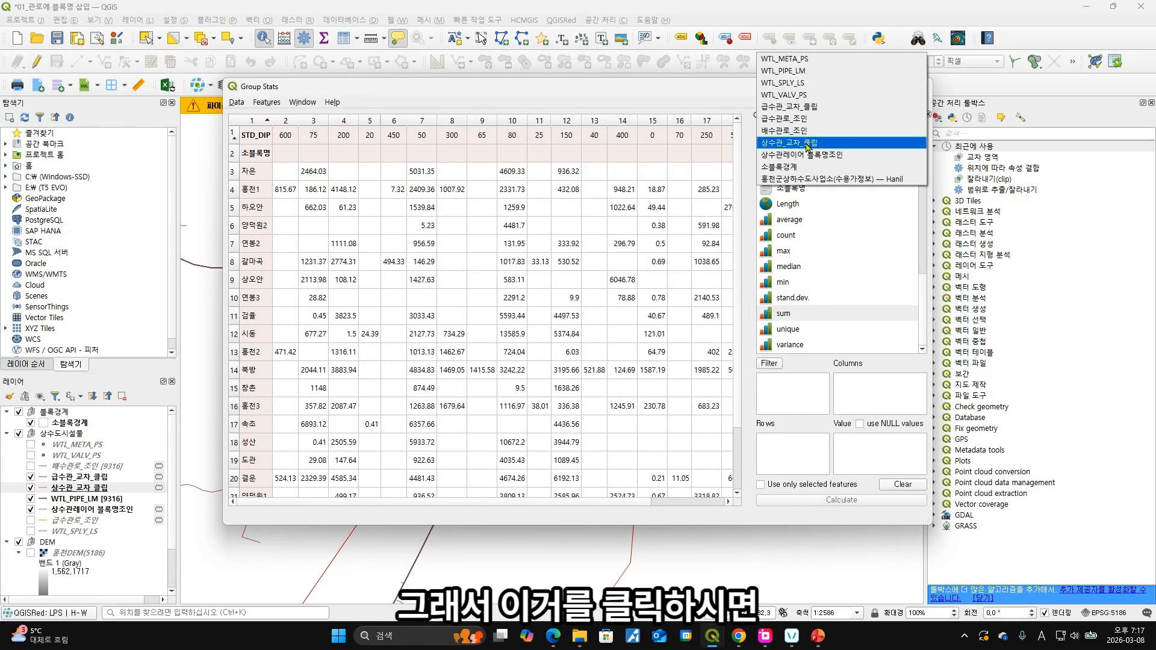
pyautogui.click(818, 119)
pyautogui.click(822, 144)
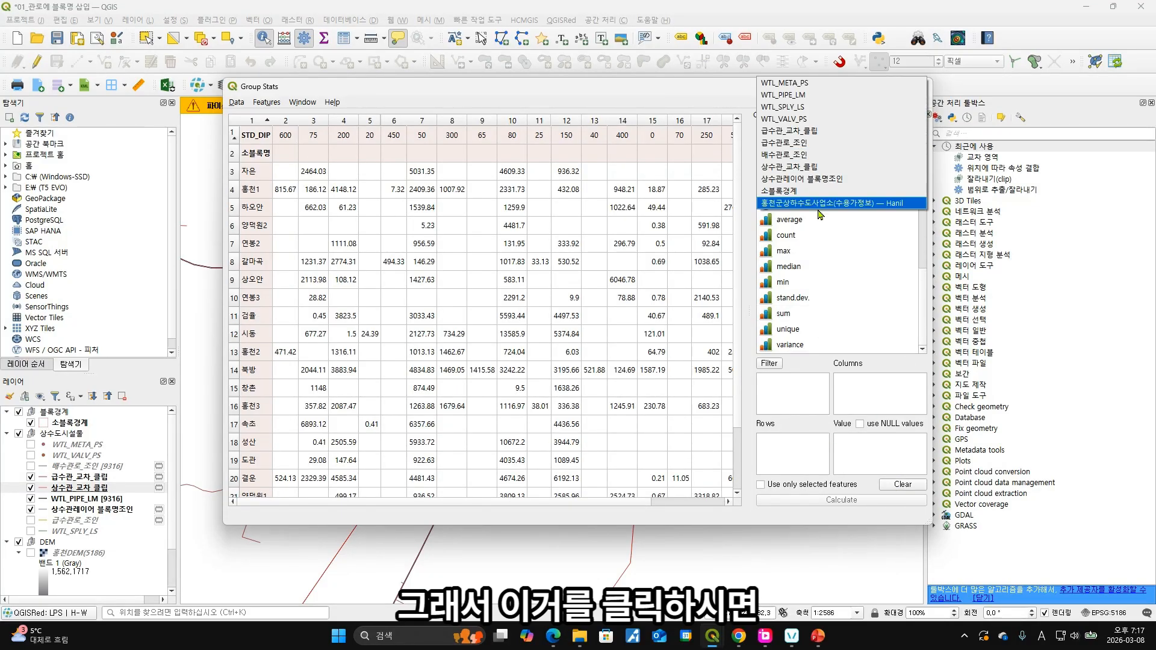
pyautogui.click(906, 485)
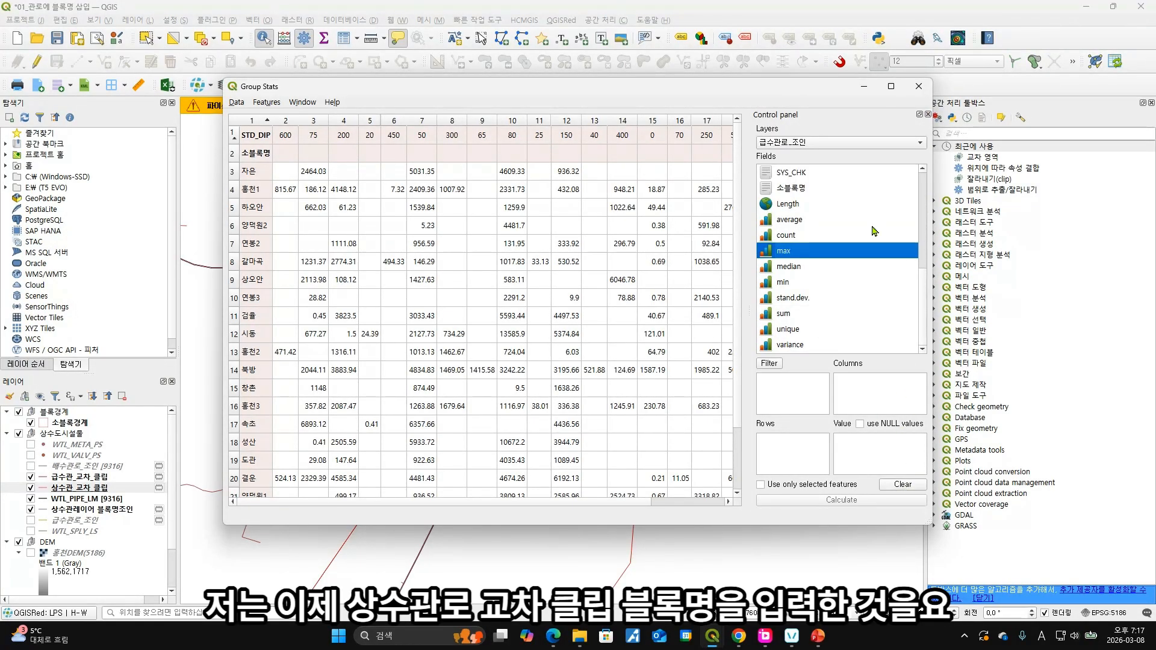
pyautogui.click(819, 144)
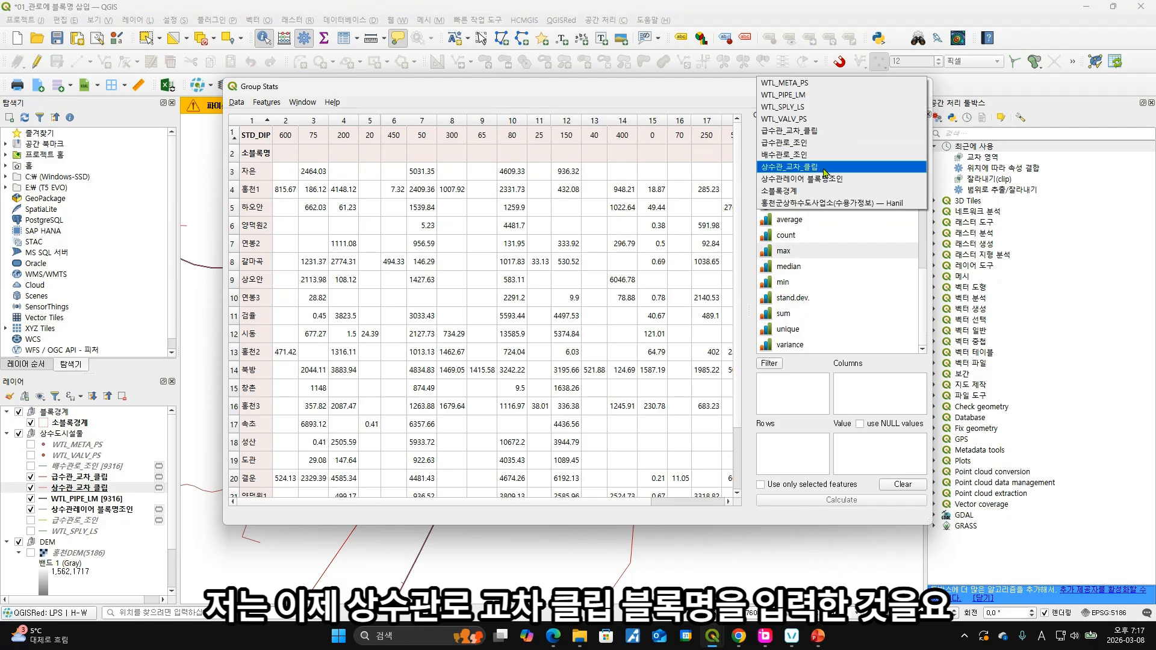
pyautogui.click(824, 167)
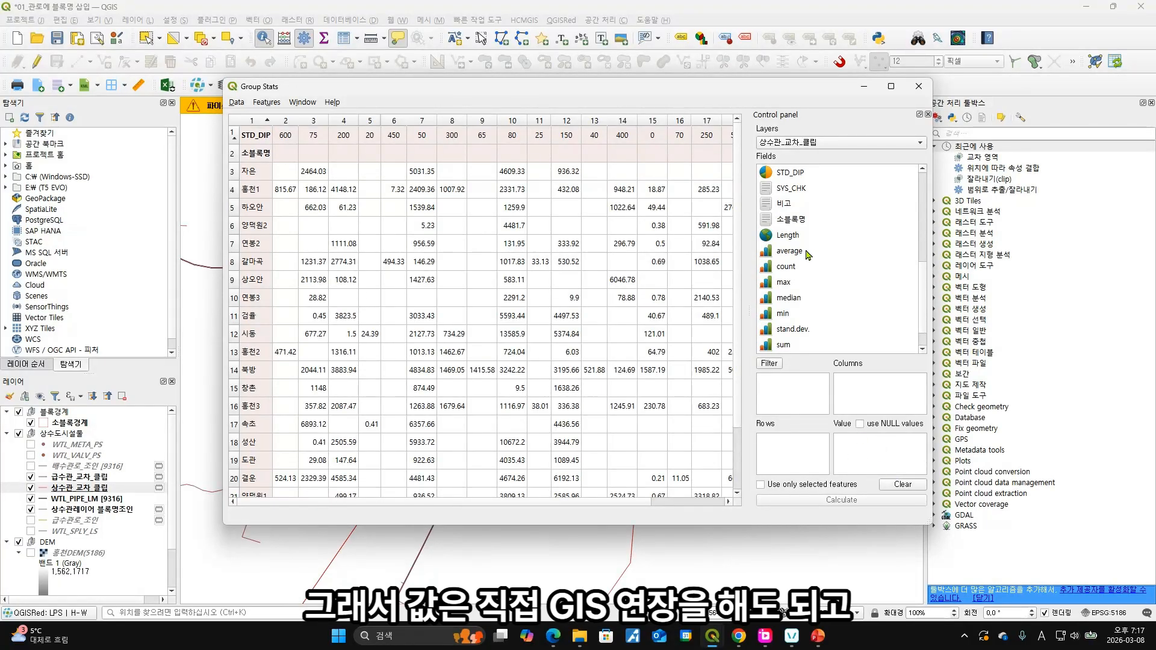
# Set the Group Stats value to the sum of the BYC_LEN field
pyautogui.click(803, 234)
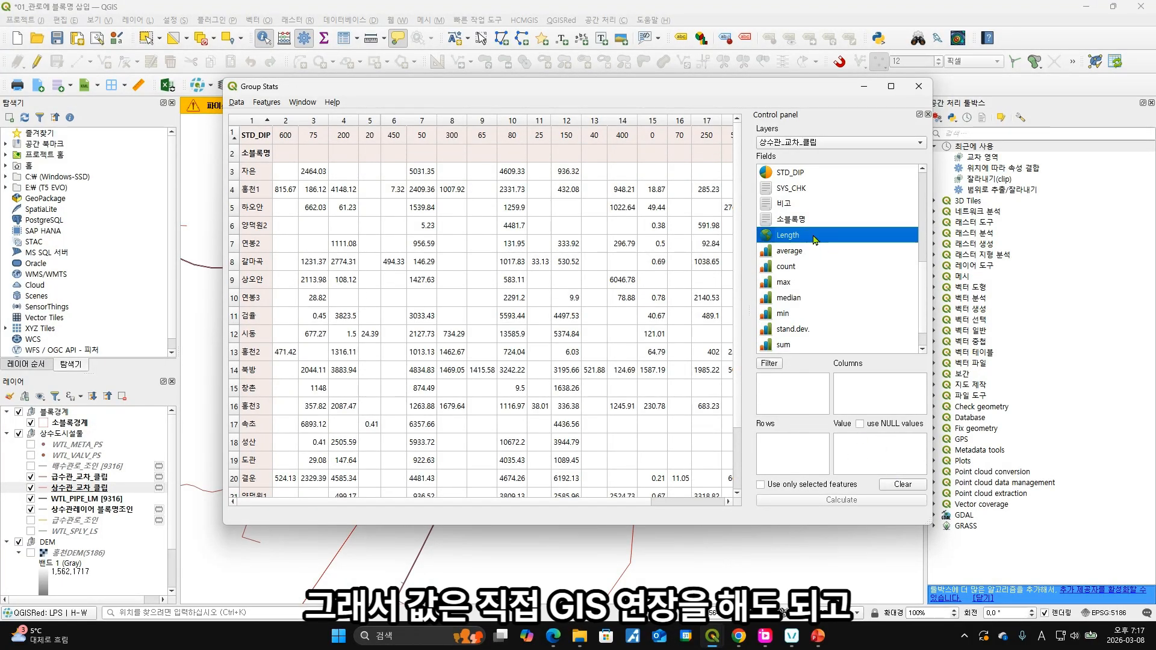
pyautogui.moveTo(923, 281); pyautogui.dragTo(929, 184)
pyautogui.click(834, 175)
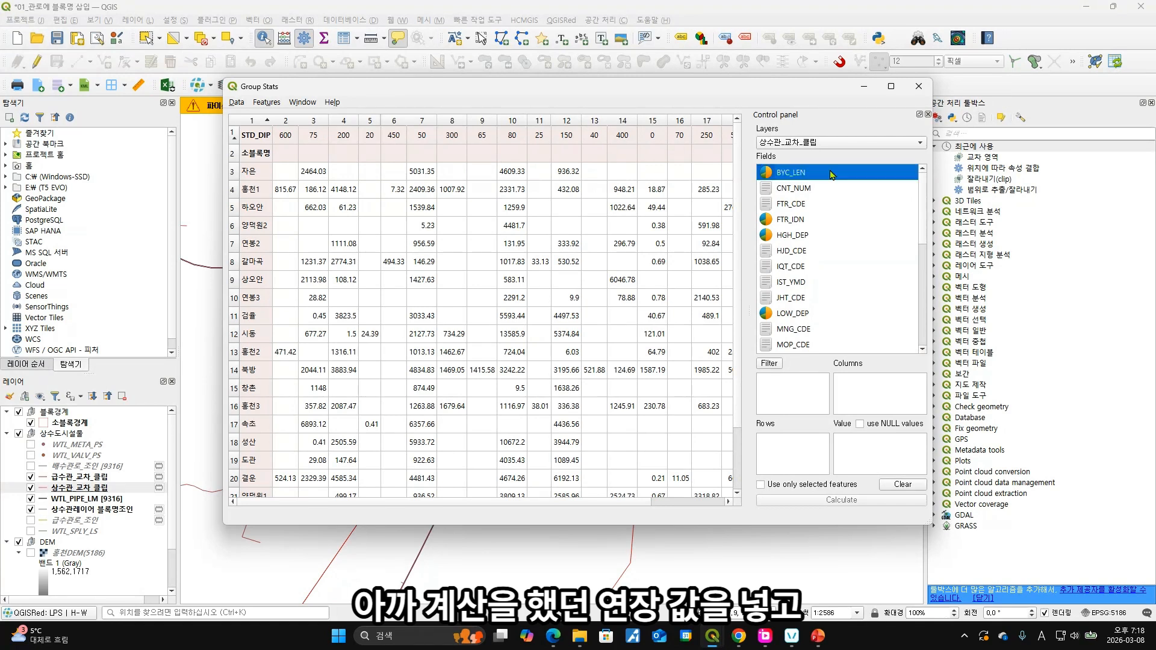
pyautogui.moveTo(808, 184); pyautogui.dragTo(870, 454)
pyautogui.scroll(-5, 916, 324)
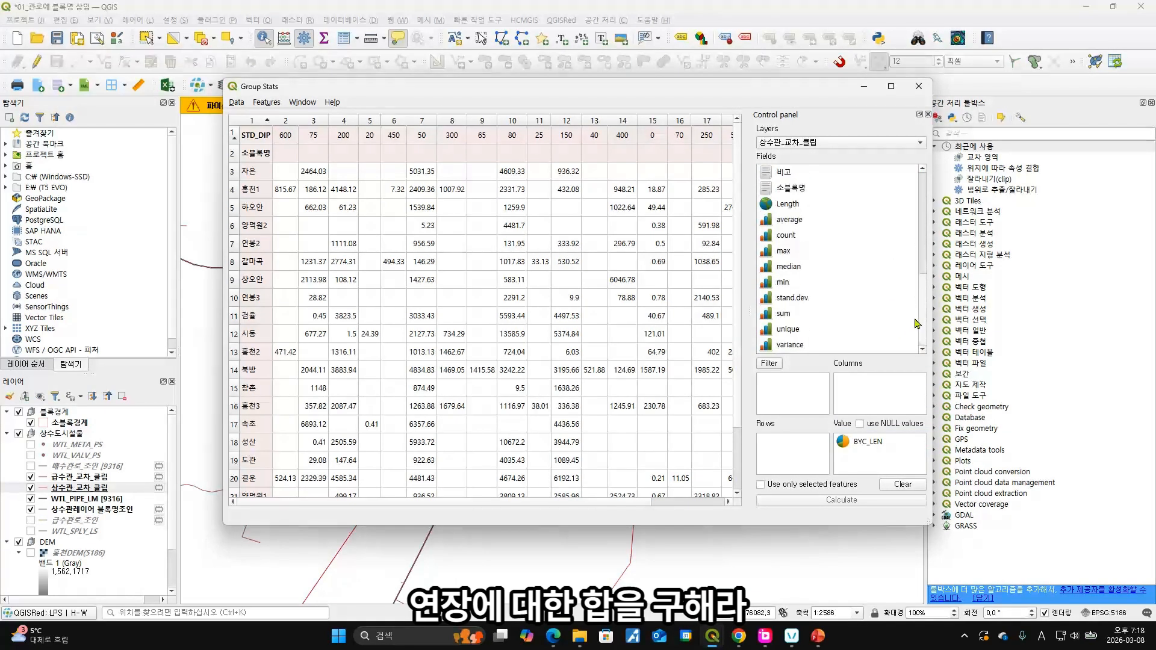
pyautogui.click(796, 315)
pyautogui.moveTo(796, 315); pyautogui.dragTo(871, 443)
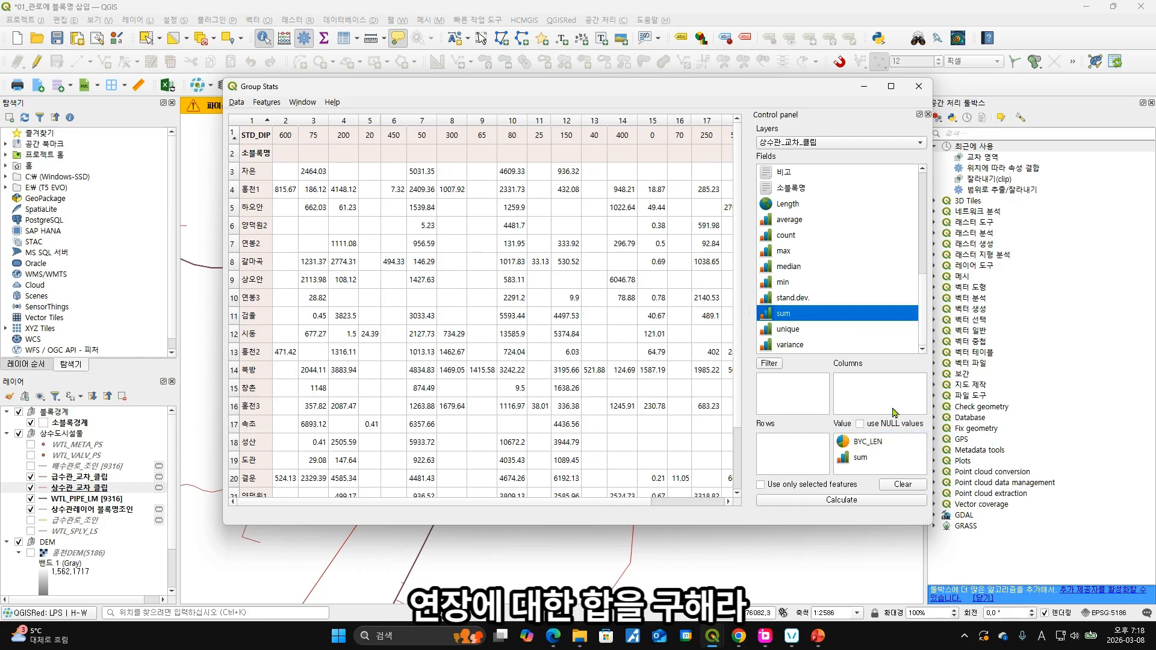
# Assign STD_DIP to the columns and 소블록명 to the rows of the statistics table
pyautogui.moveTo(927, 313); pyautogui.dragTo(927, 188)
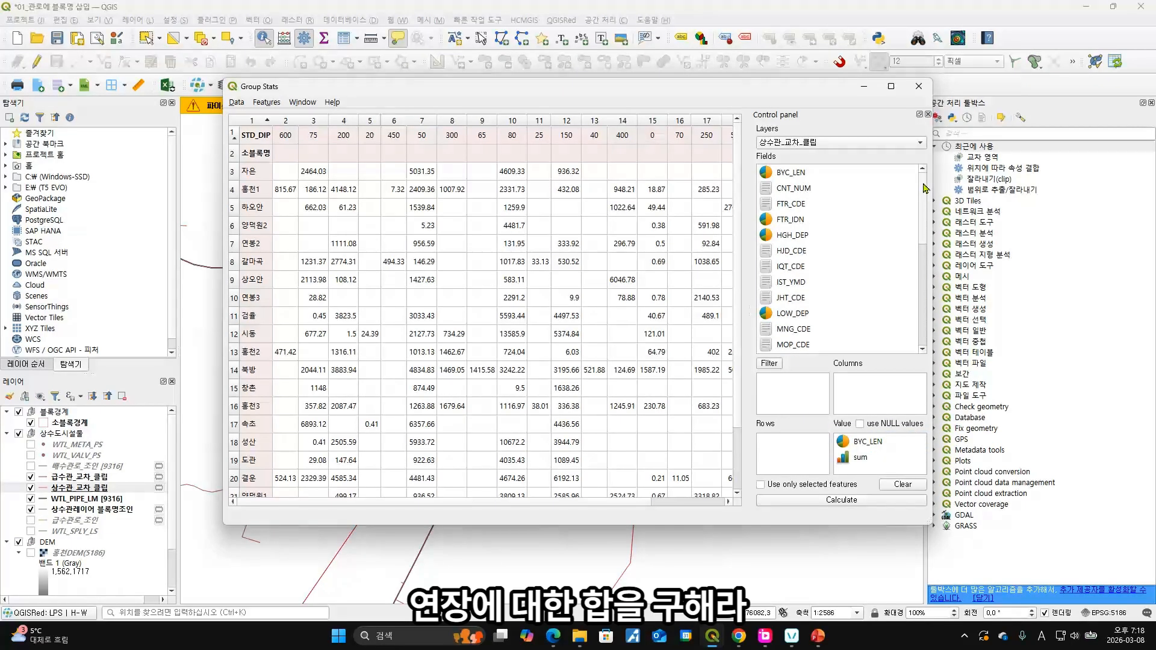
pyautogui.click(804, 236)
pyautogui.scroll(-1, 804, 244)
pyautogui.scroll(-1, 804, 243)
pyautogui.moveTo(814, 318); pyautogui.dragTo(882, 387)
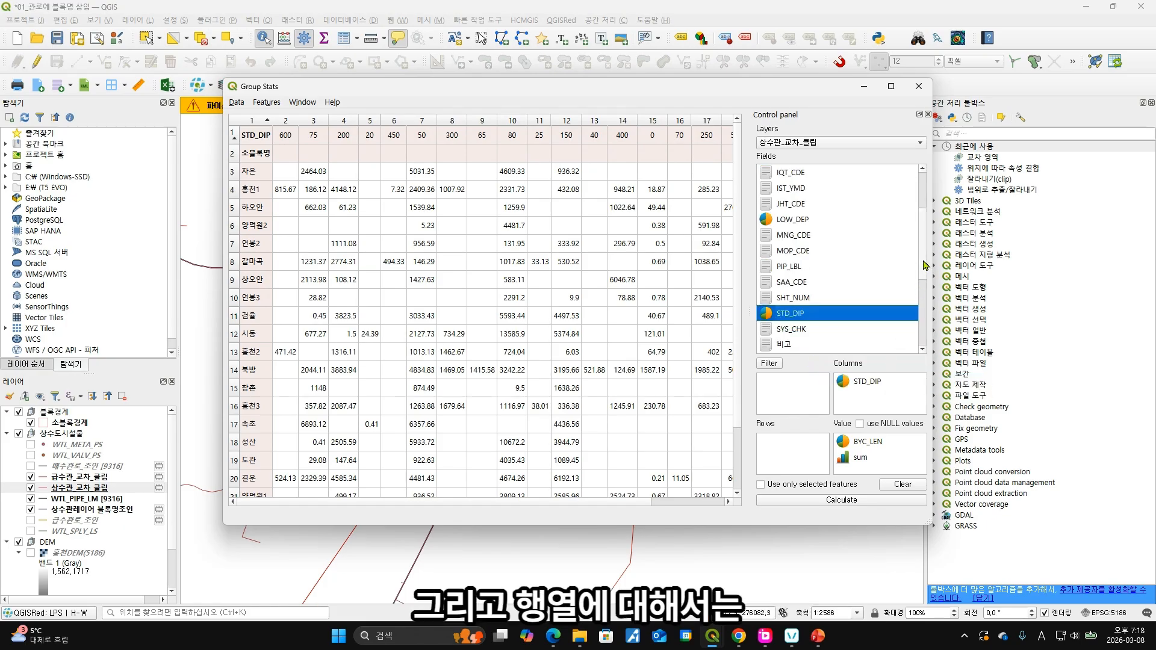
pyautogui.scroll(-3, 830, 266)
pyautogui.moveTo(807, 251); pyautogui.dragTo(805, 448)
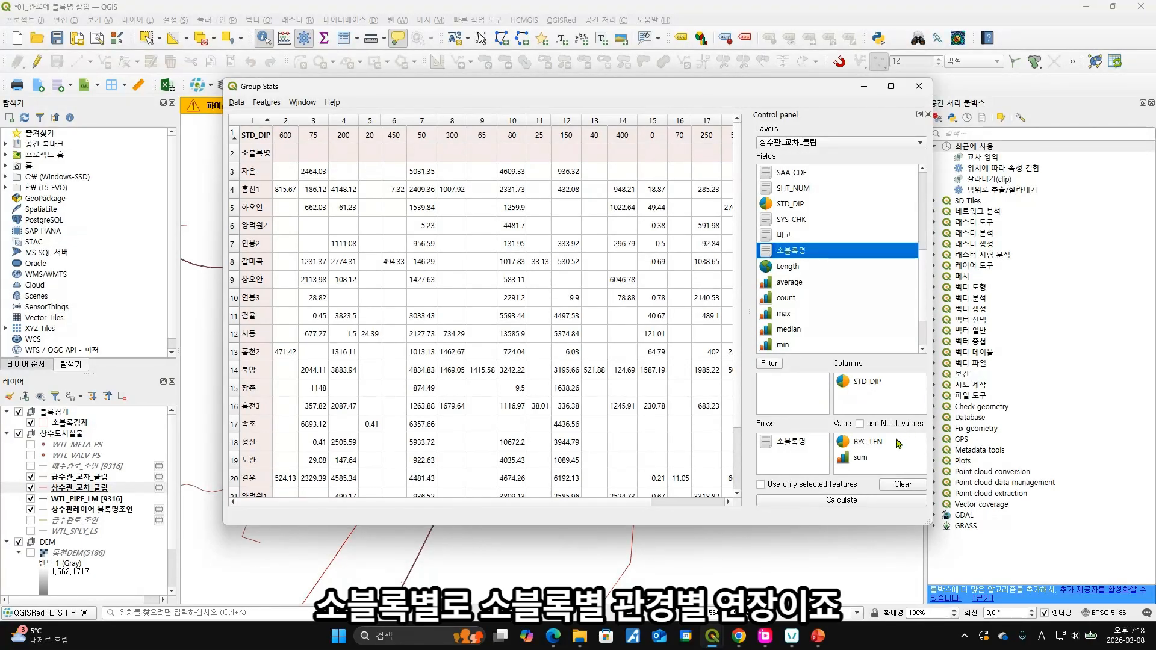
# Calculate the pipe length table by small block and diameter and look through its rows
pyautogui.scroll(3, 925, 289)
pyautogui.scroll(-4, 925, 265)
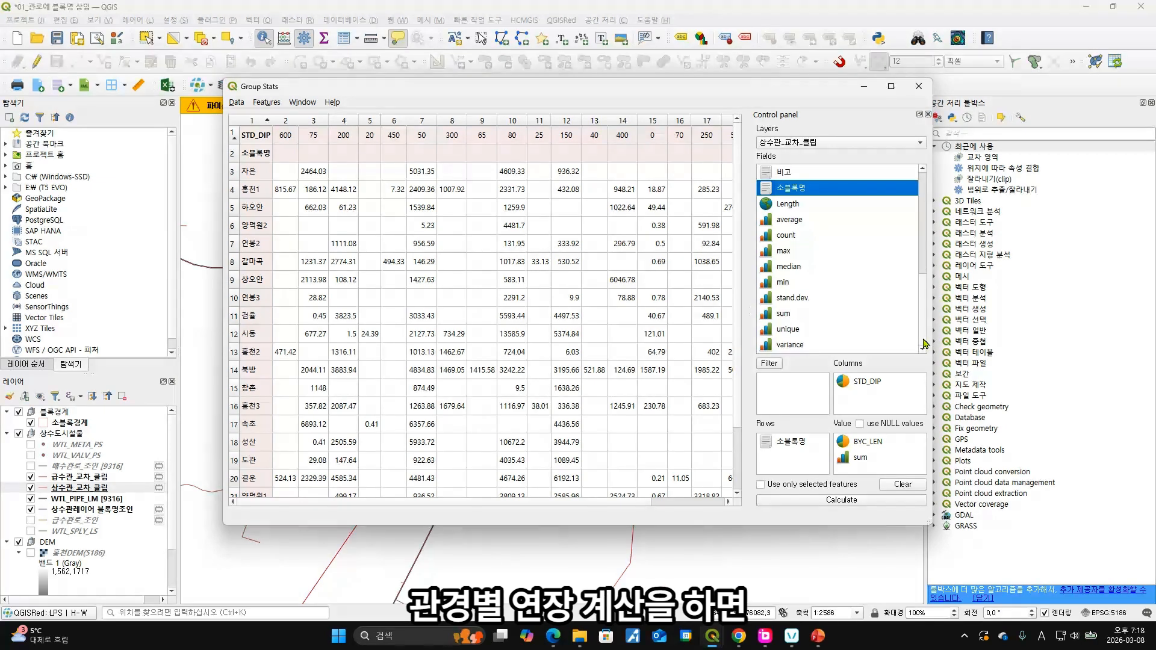
pyautogui.click(866, 501)
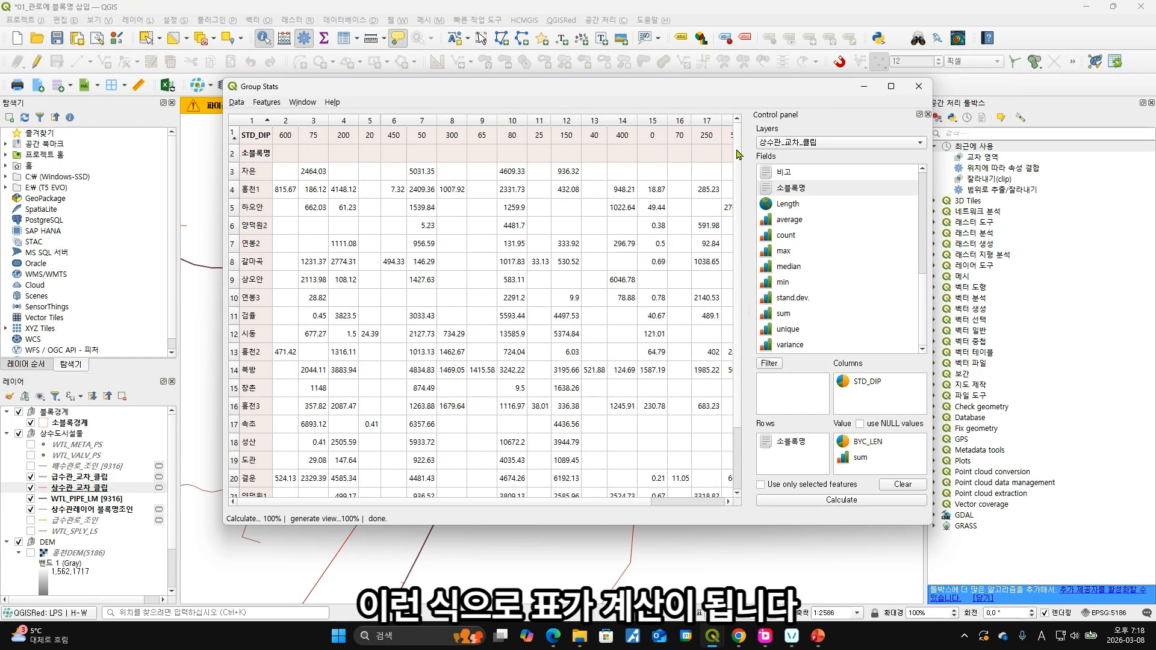
pyautogui.scroll(-3, 737, 152)
pyautogui.scroll(3, 729, 145)
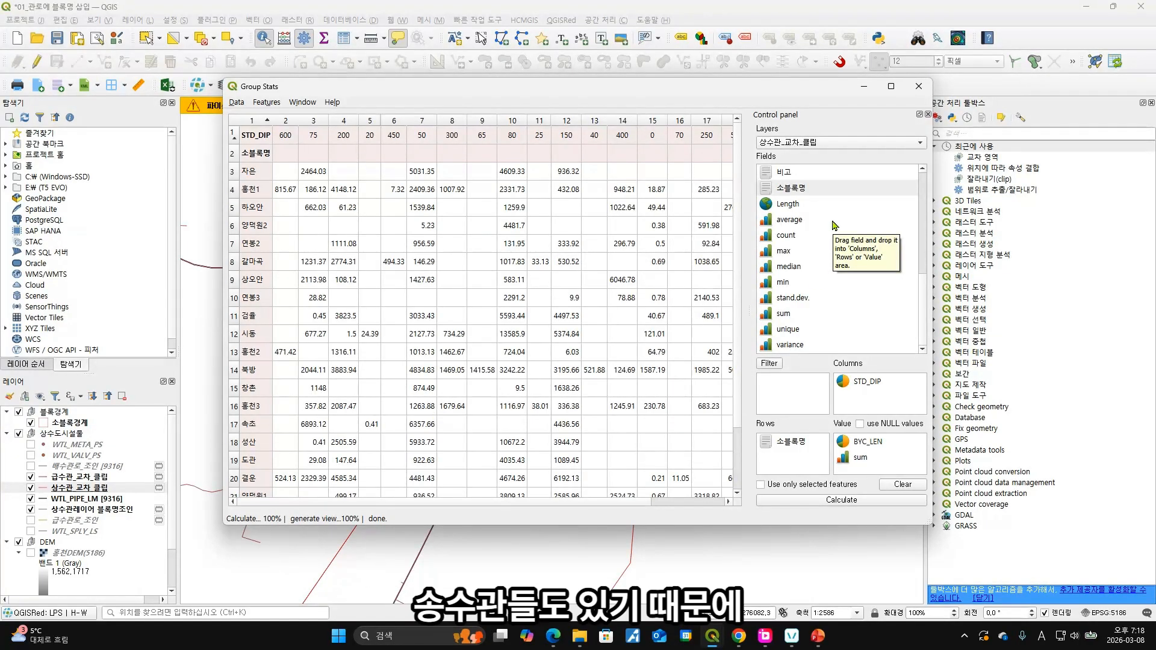
# Open the statistics filter's query builder and list sample values of the SAA_CDE field
pyautogui.click(770, 364)
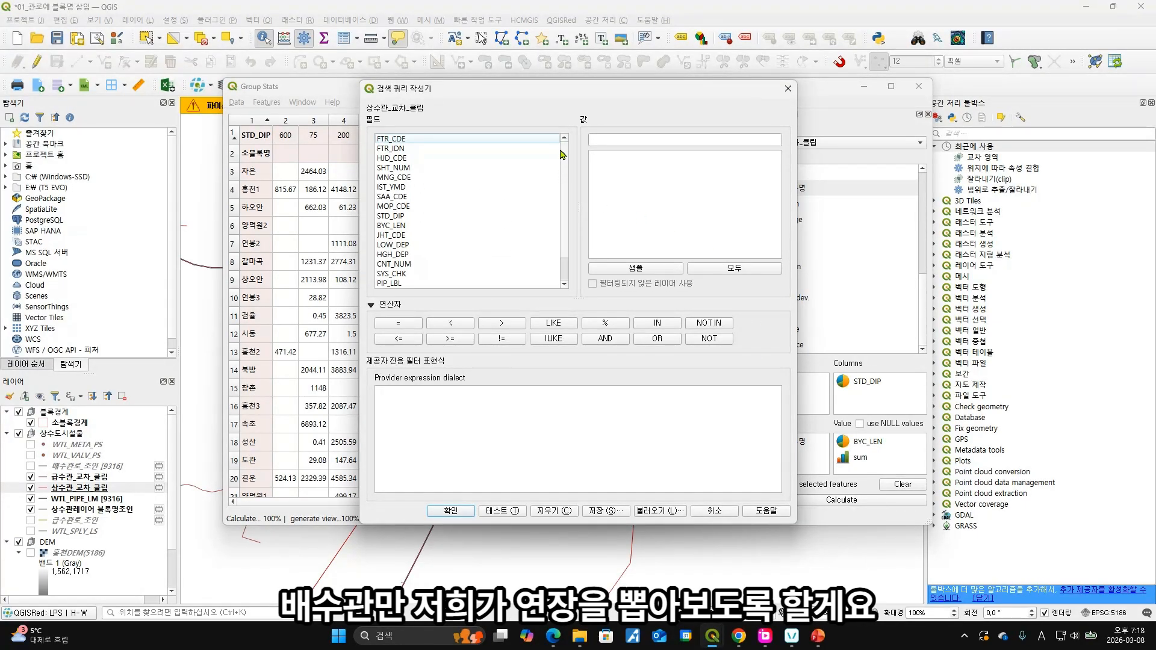
pyautogui.click(390, 198)
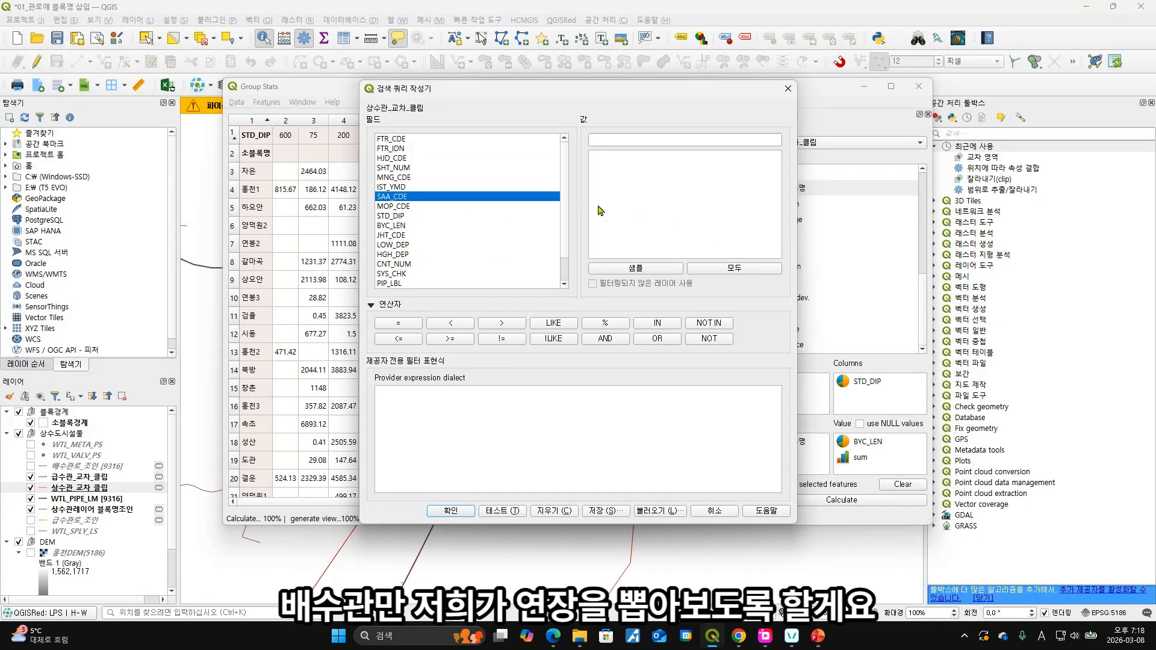
pyautogui.click(648, 274)
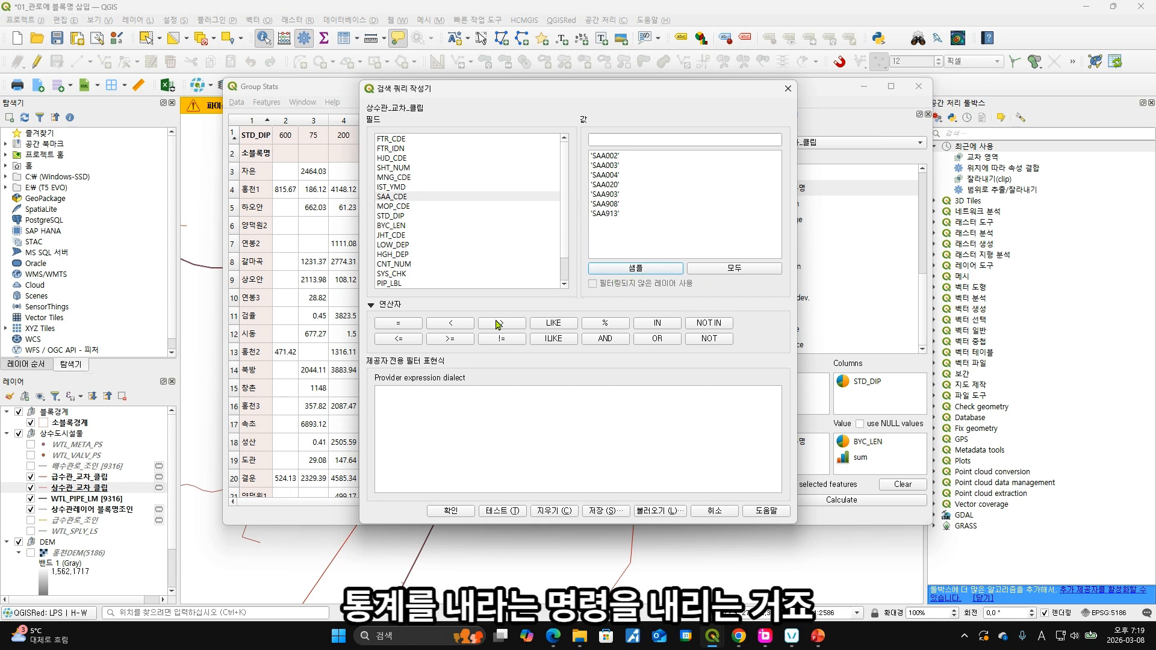
# Enter the first filter condition "SAA_CDE" is not 'SAA002'
pyautogui.click(449, 403)
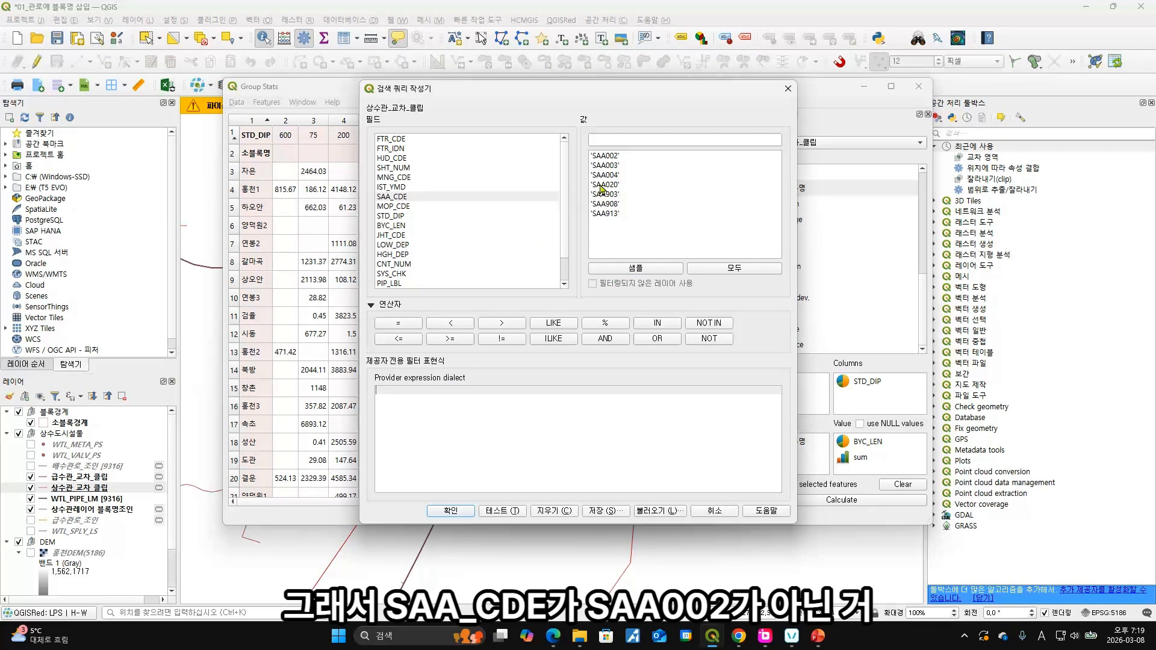
pyautogui.doubleClick(435, 197)
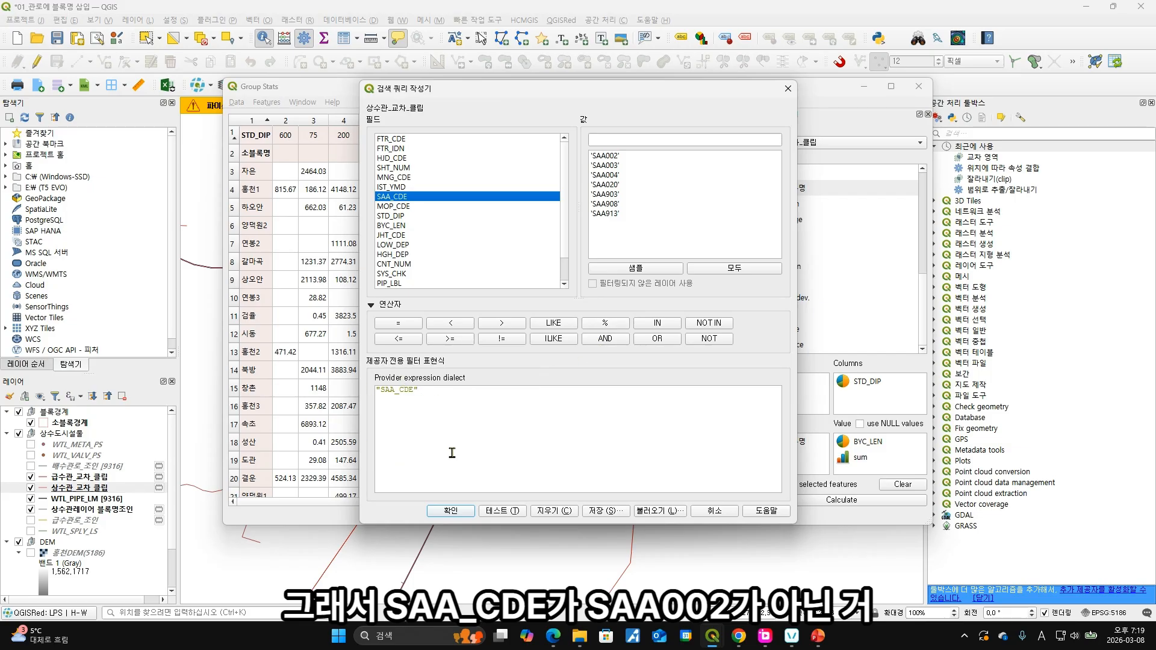
pyautogui.click(465, 392)
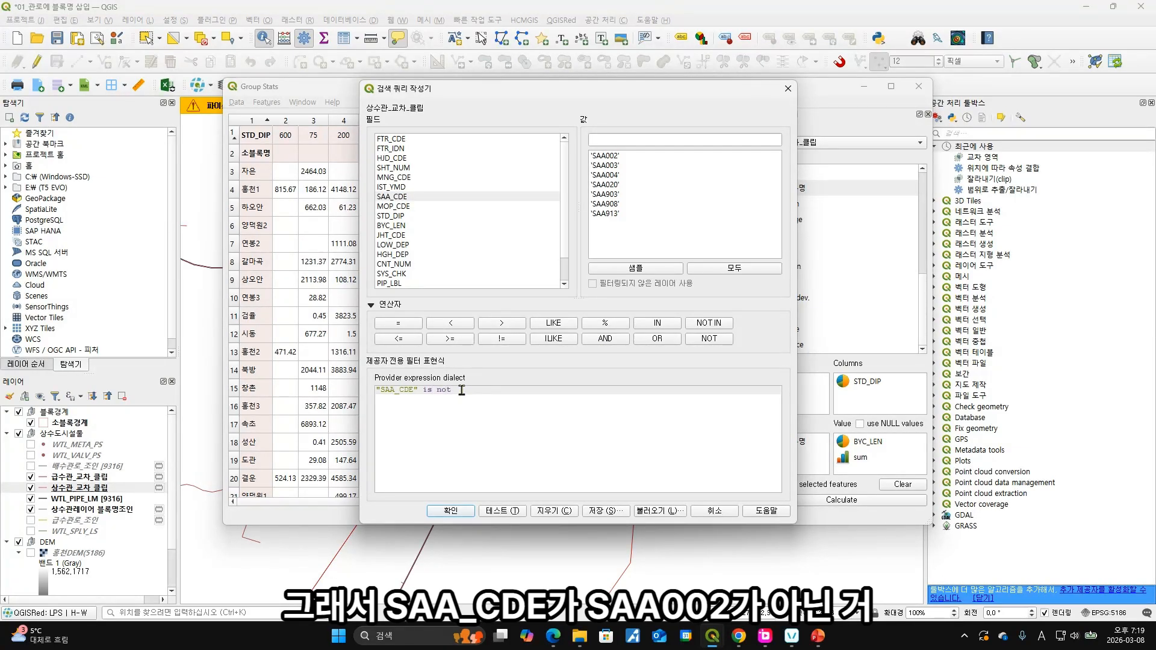
pyautogui.doubleClick(620, 157)
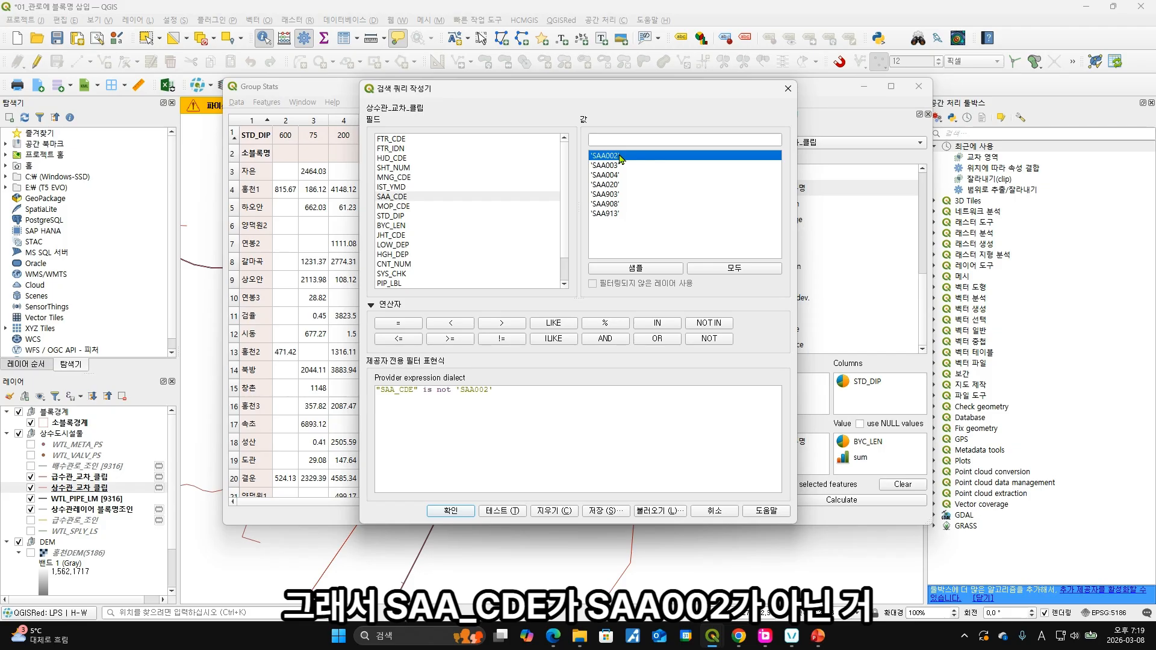
pyautogui.click(549, 397)
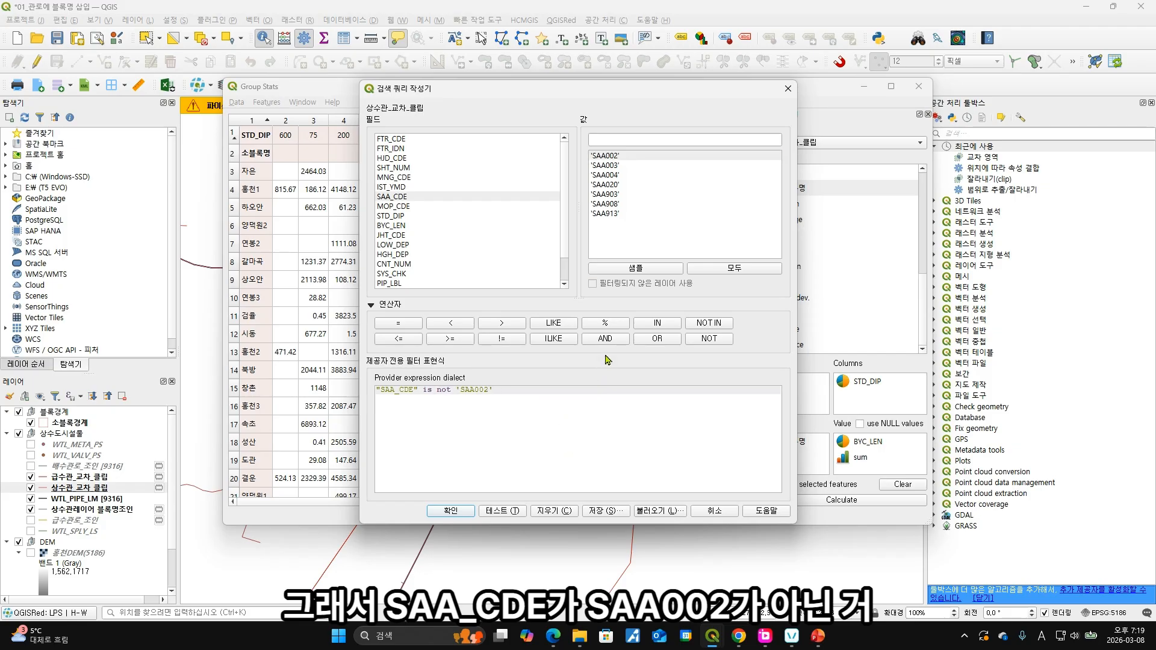
# Extend the filter expression with OR "SAA_CDE" is not 'SAA003'
pyautogui.click(656, 339)
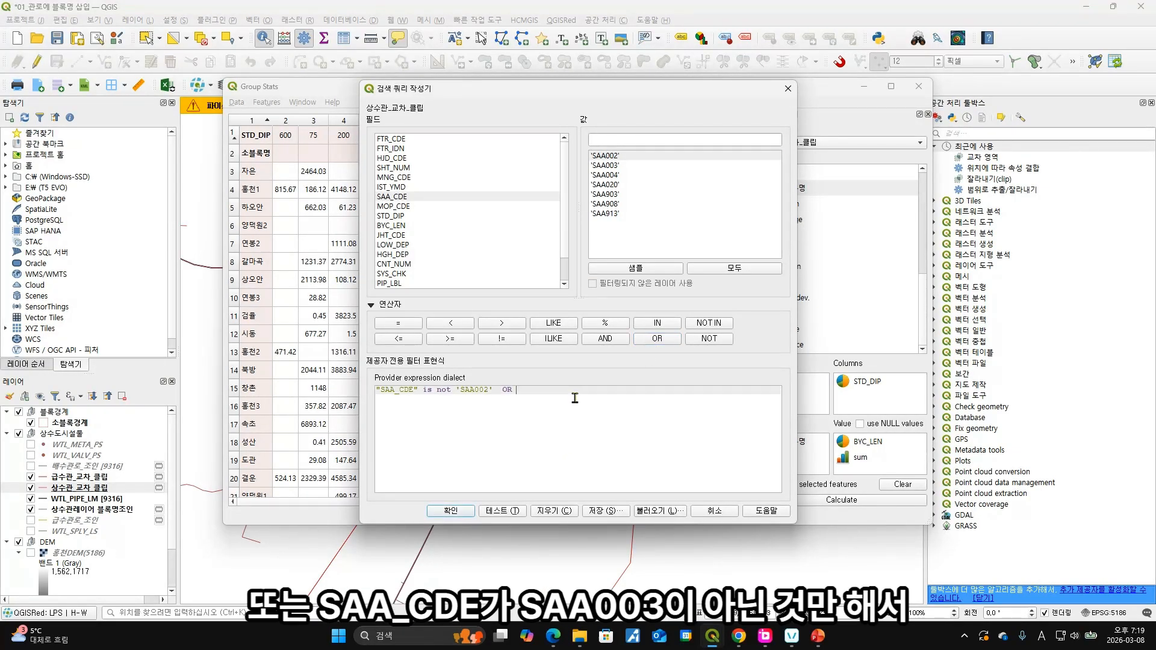
pyautogui.doubleClick(402, 197)
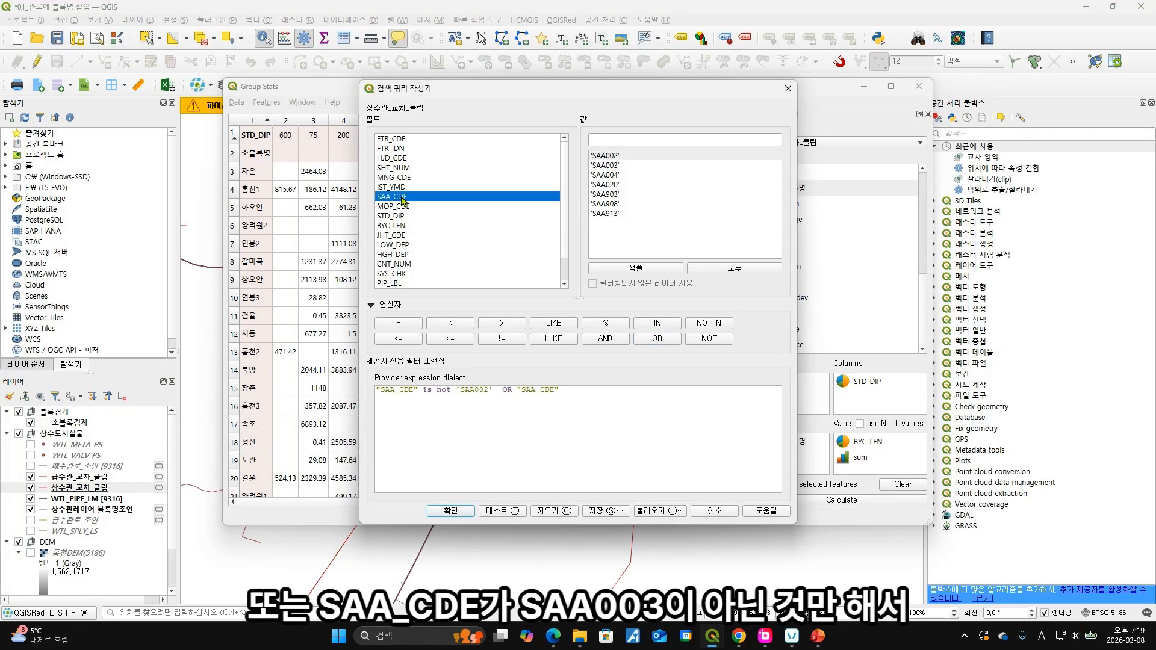
pyautogui.click(625, 397)
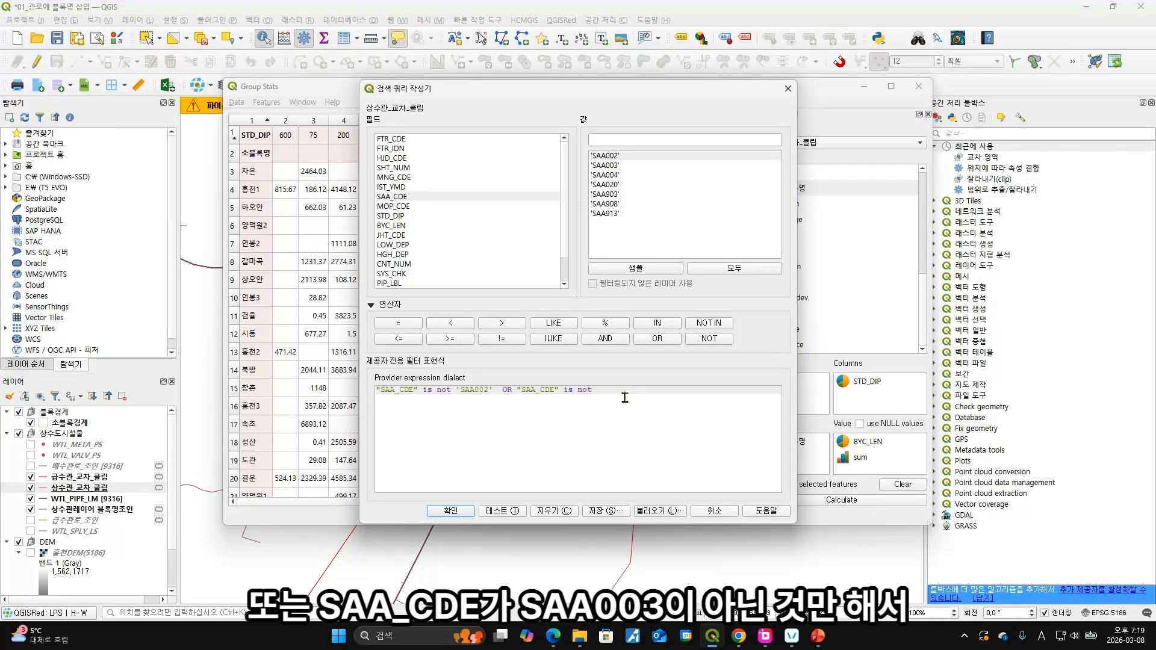
pyautogui.doubleClick(653, 166)
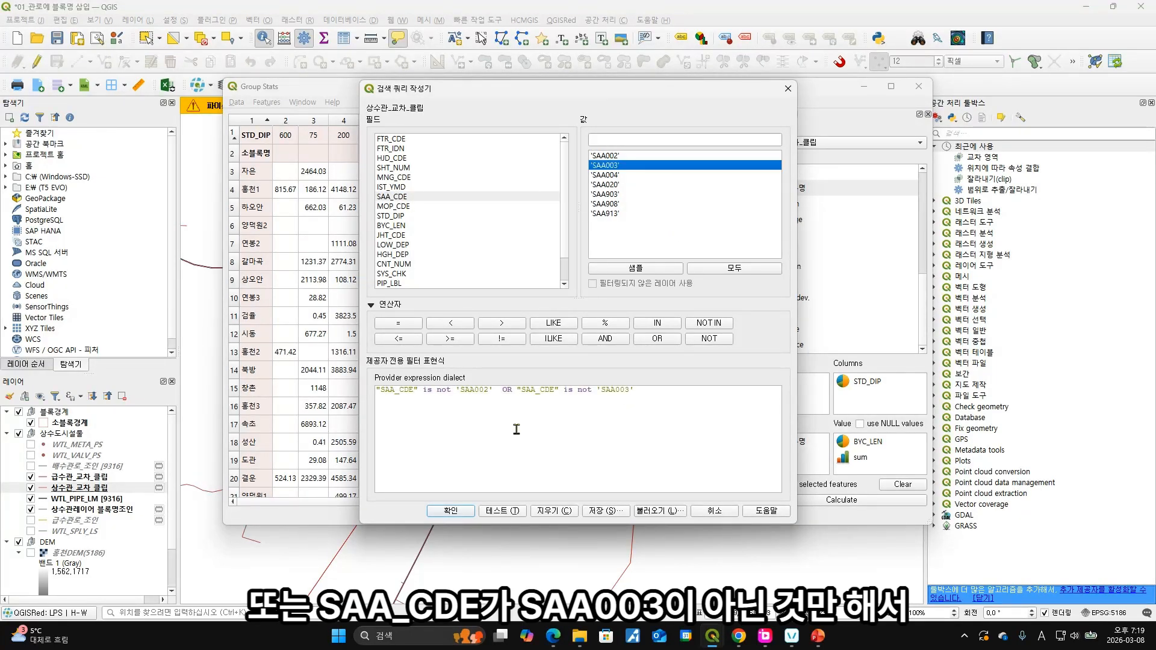
# Test and apply the filter expression, and recalculate the length table with it
pyautogui.click(505, 511)
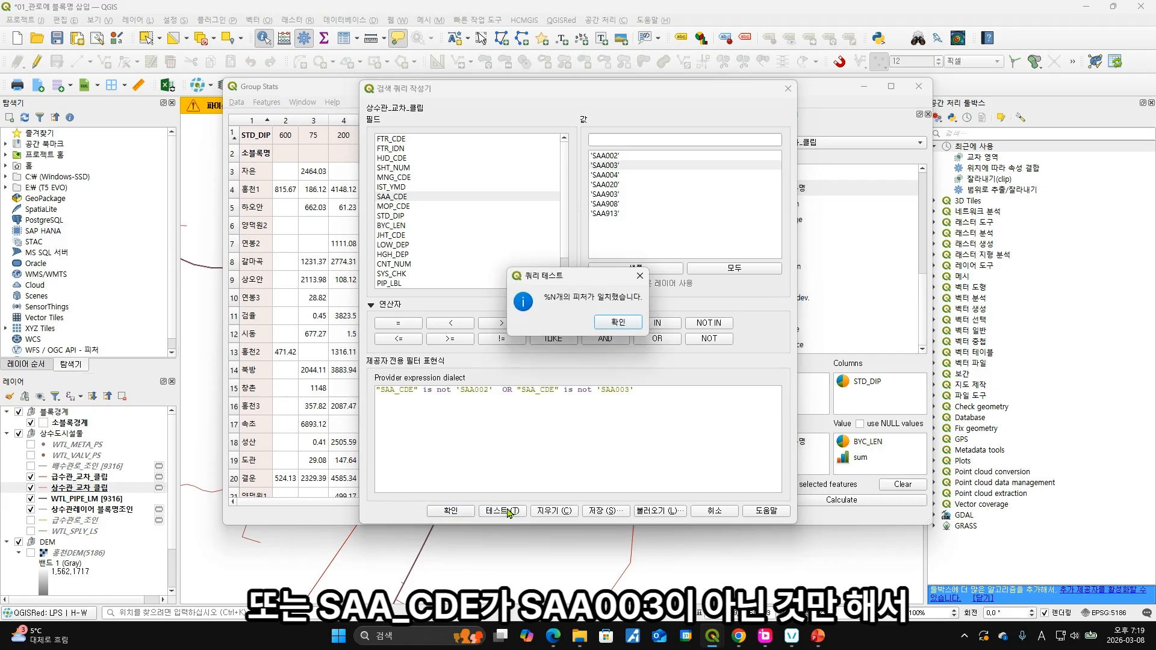
pyautogui.click(626, 323)
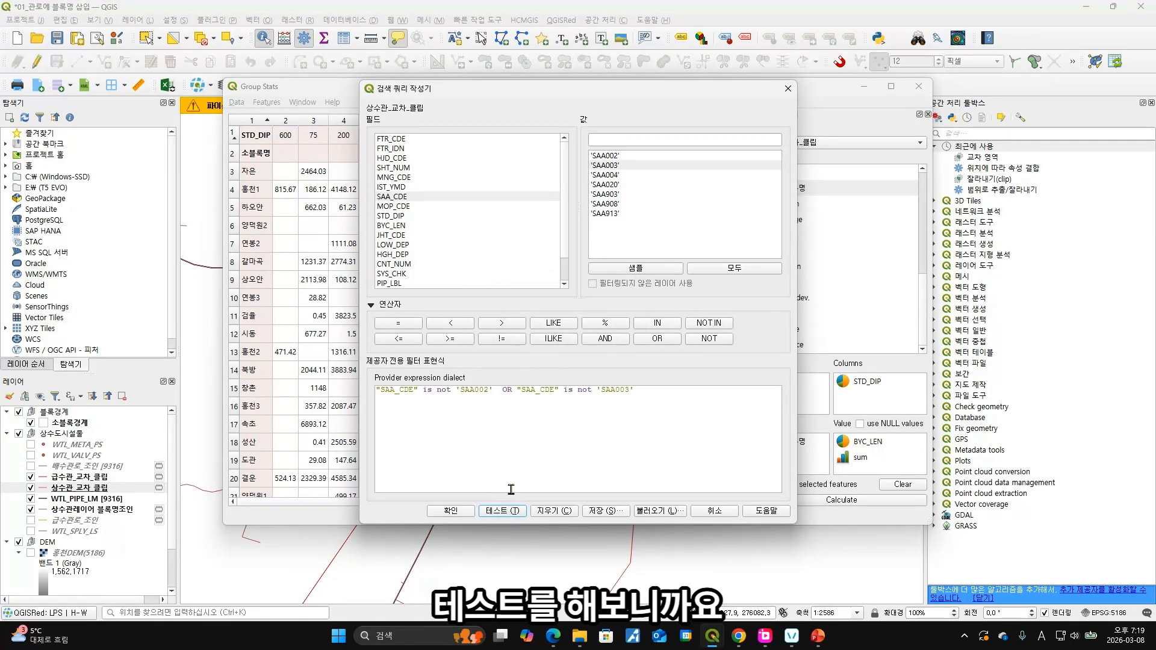
pyautogui.click(456, 511)
pyautogui.click(858, 501)
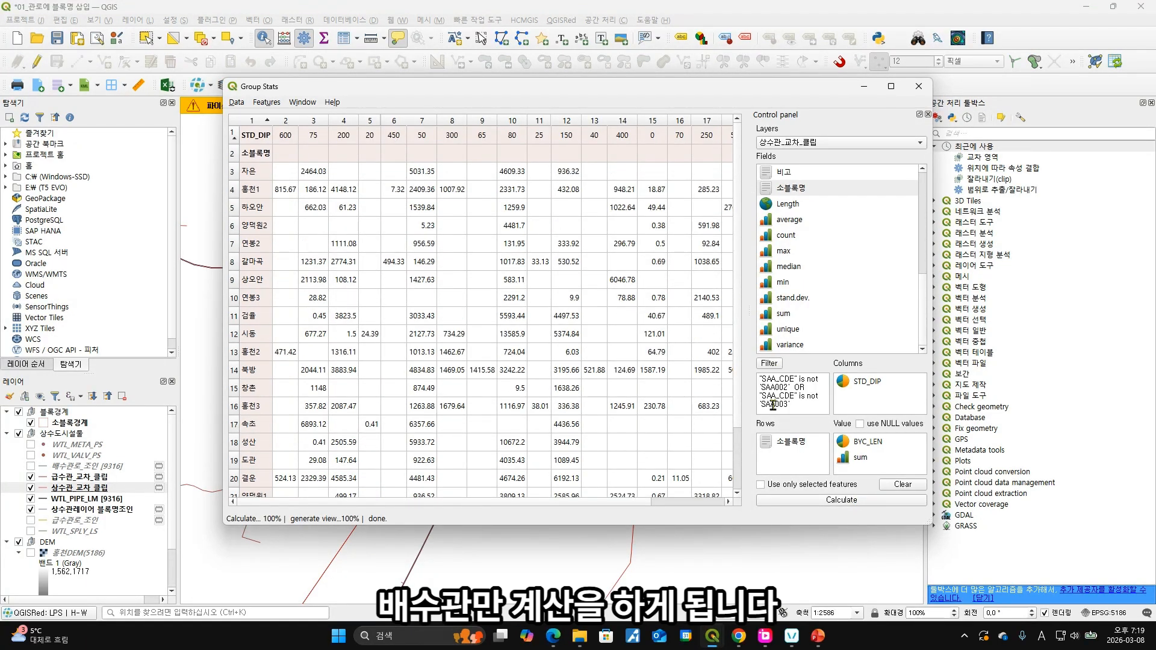
pyautogui.click(863, 508)
# Replace the statistics filter expression with the single condition "SAA_CDE" = 'SAA003'
pyautogui.click(775, 363)
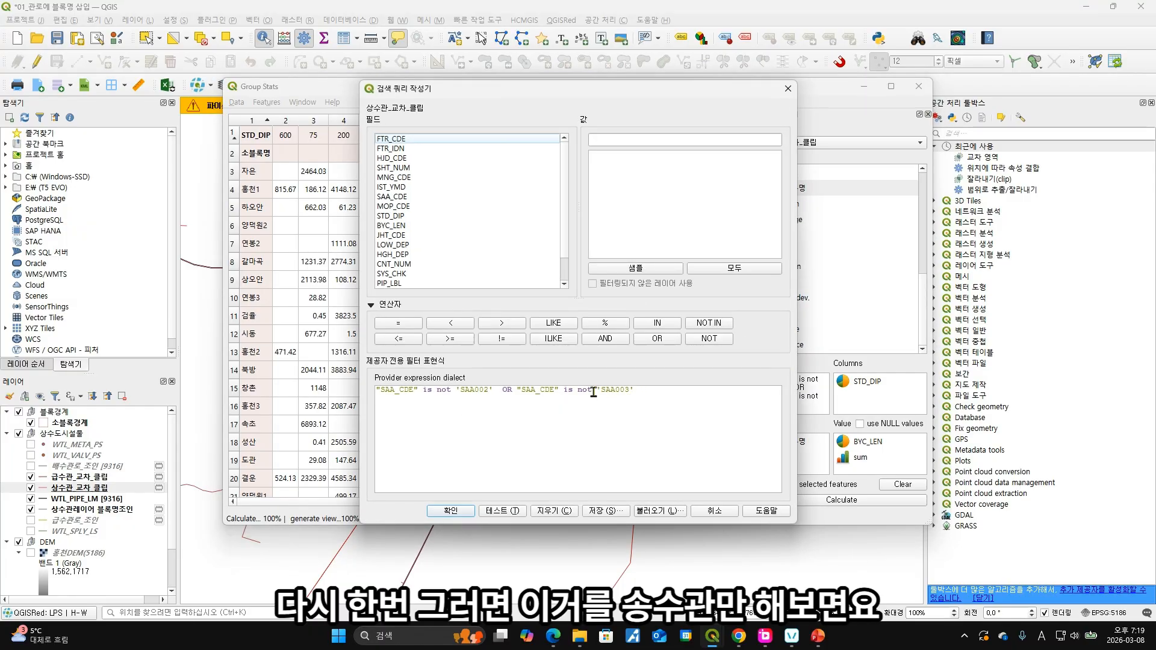
pyautogui.moveTo(592, 389); pyautogui.dragTo(423, 390)
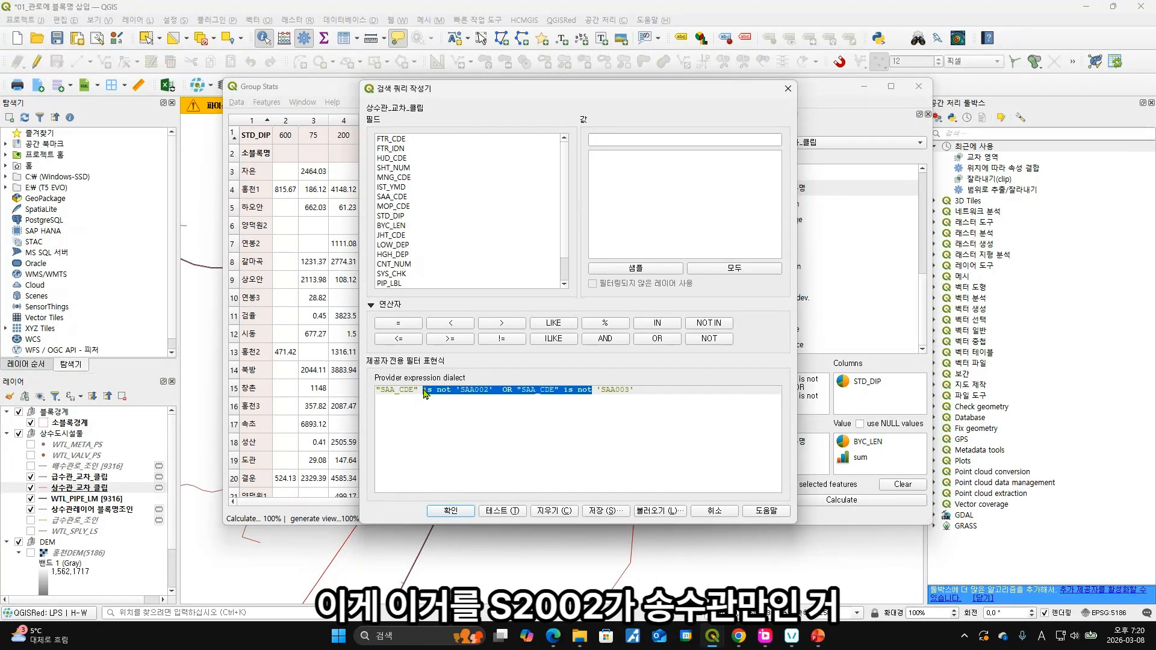
pyautogui.click(412, 327)
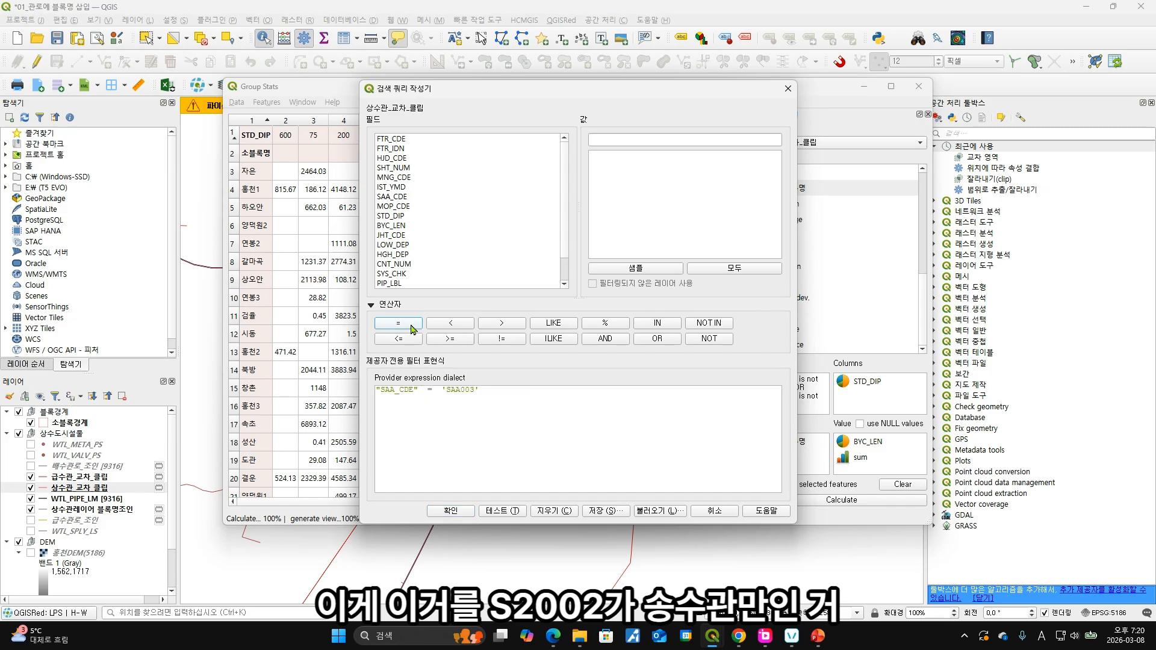
# Test and apply the SAA003 filter, and recalculate the block-by-diameter length table with it
pyautogui.click(515, 510)
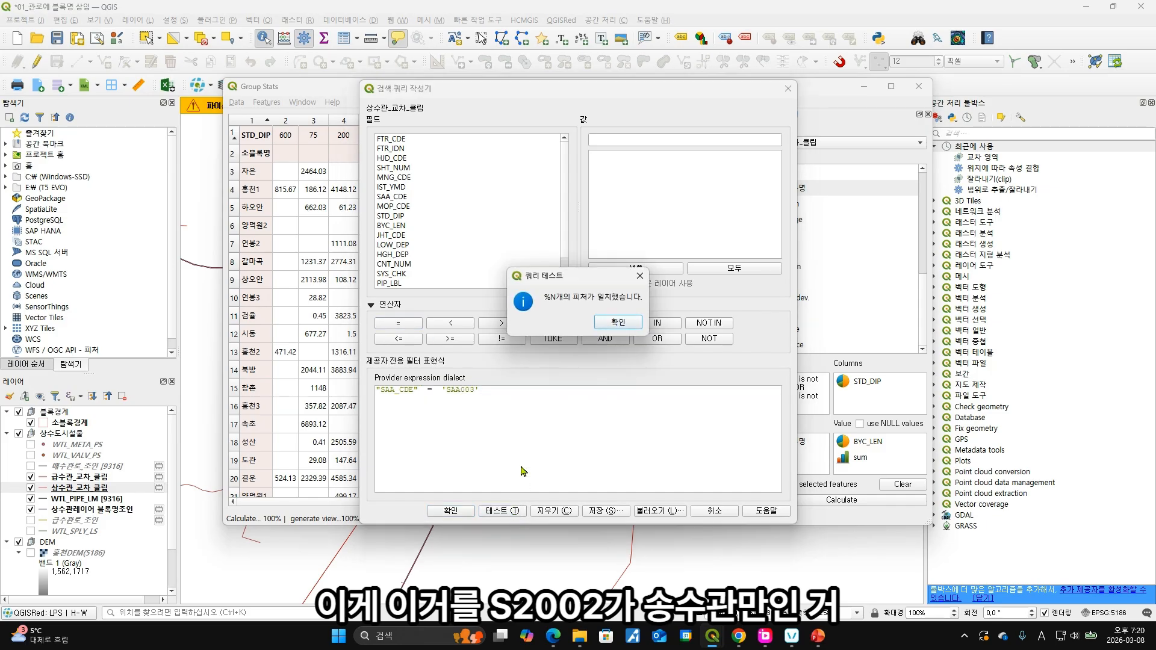
pyautogui.click(617, 323)
pyautogui.click(451, 511)
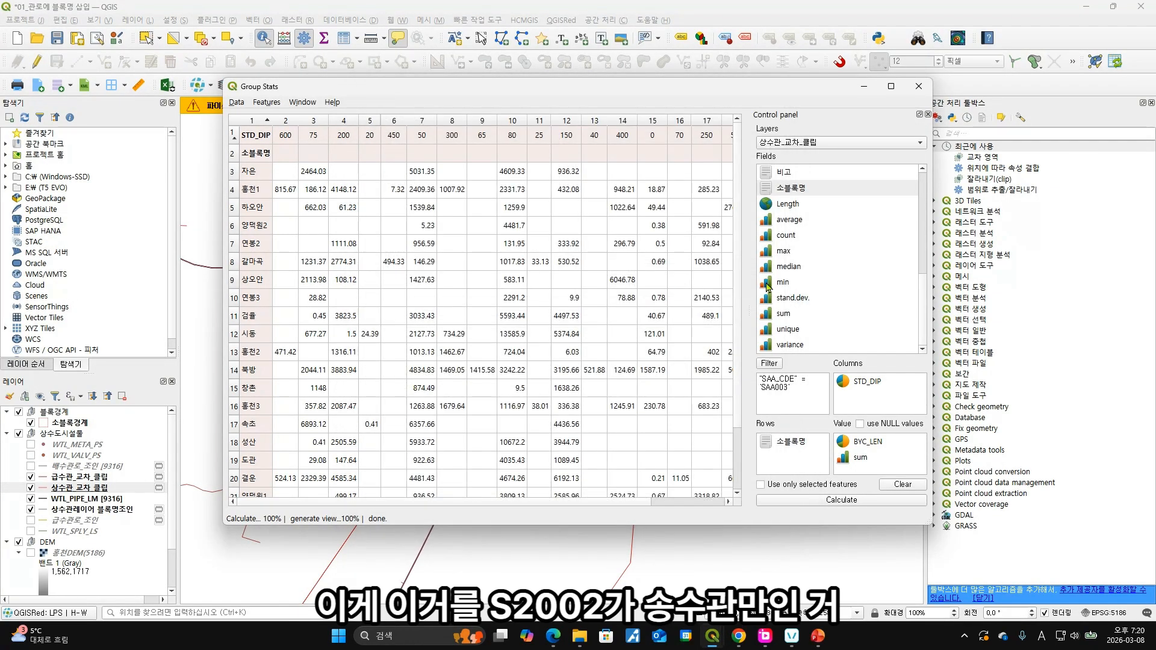
pyautogui.click(840, 500)
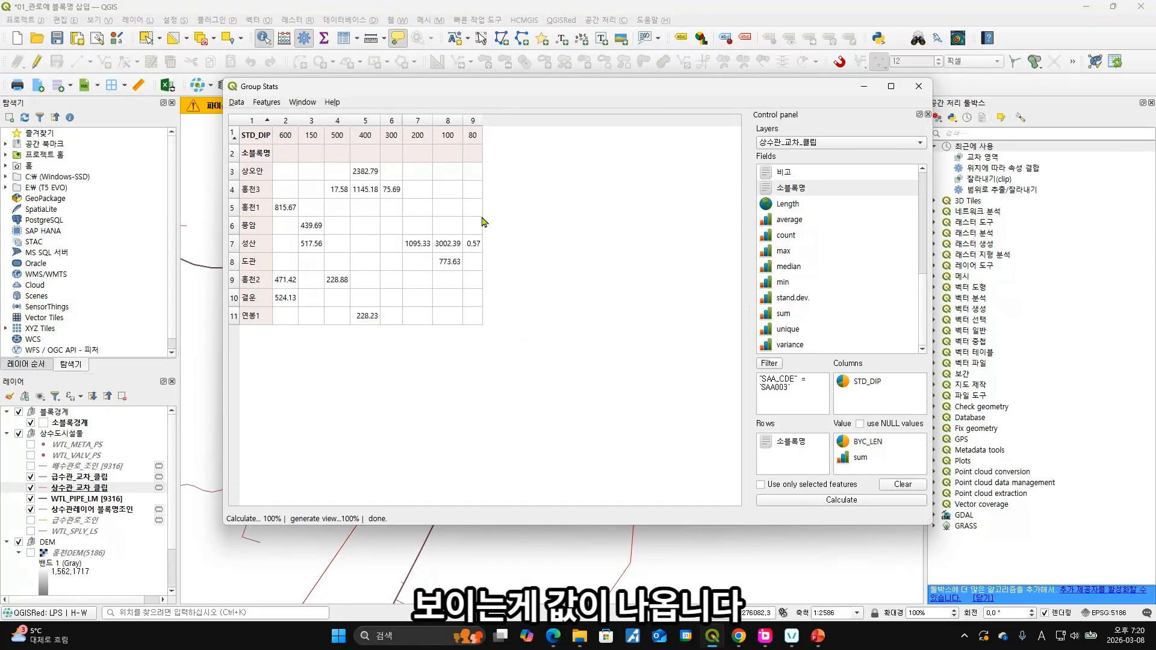
# Copy the entire statistics table to the clipboard and create a blank workbook in Excel
pyautogui.click(237, 102)
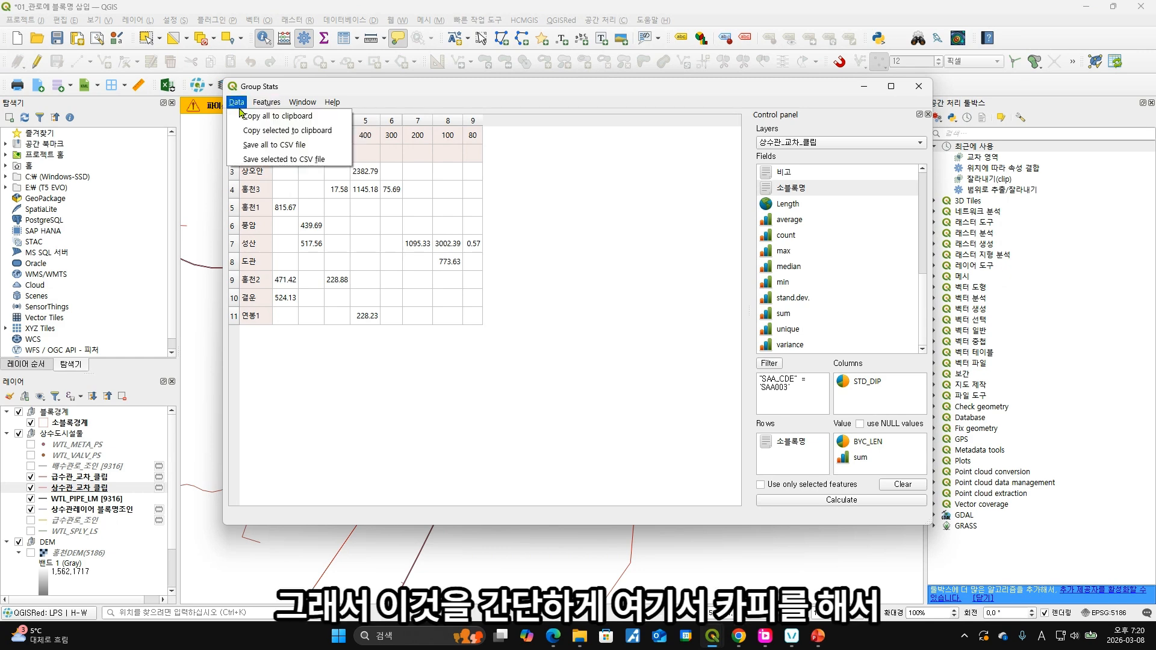
pyautogui.click(245, 118)
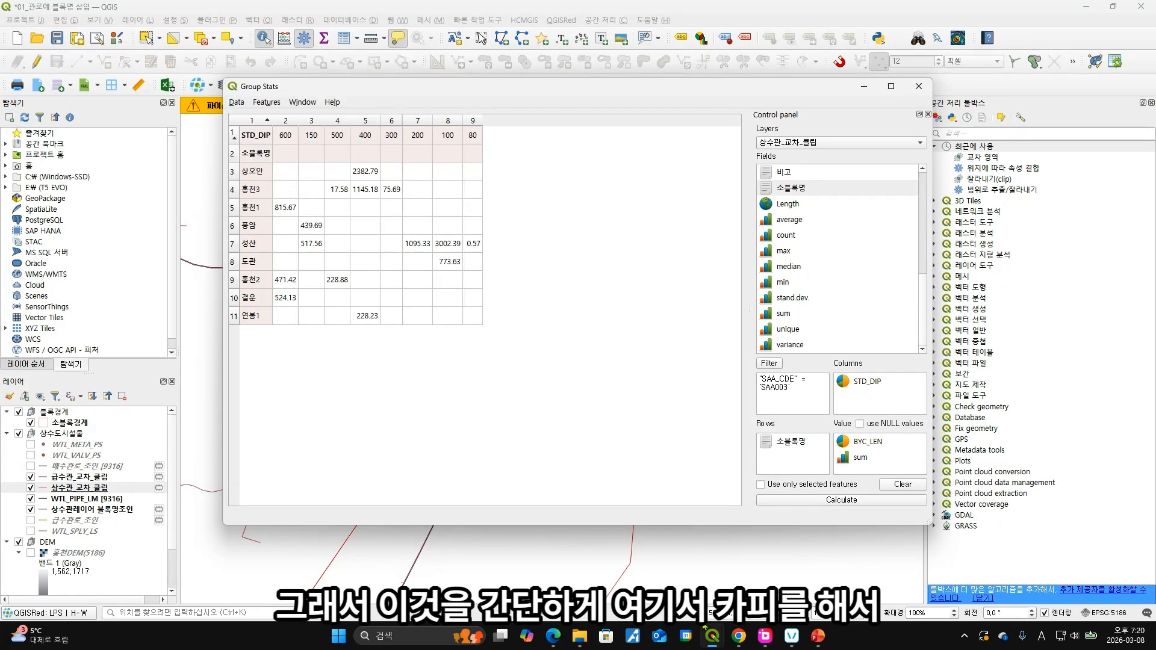
pyautogui.click(431, 635)
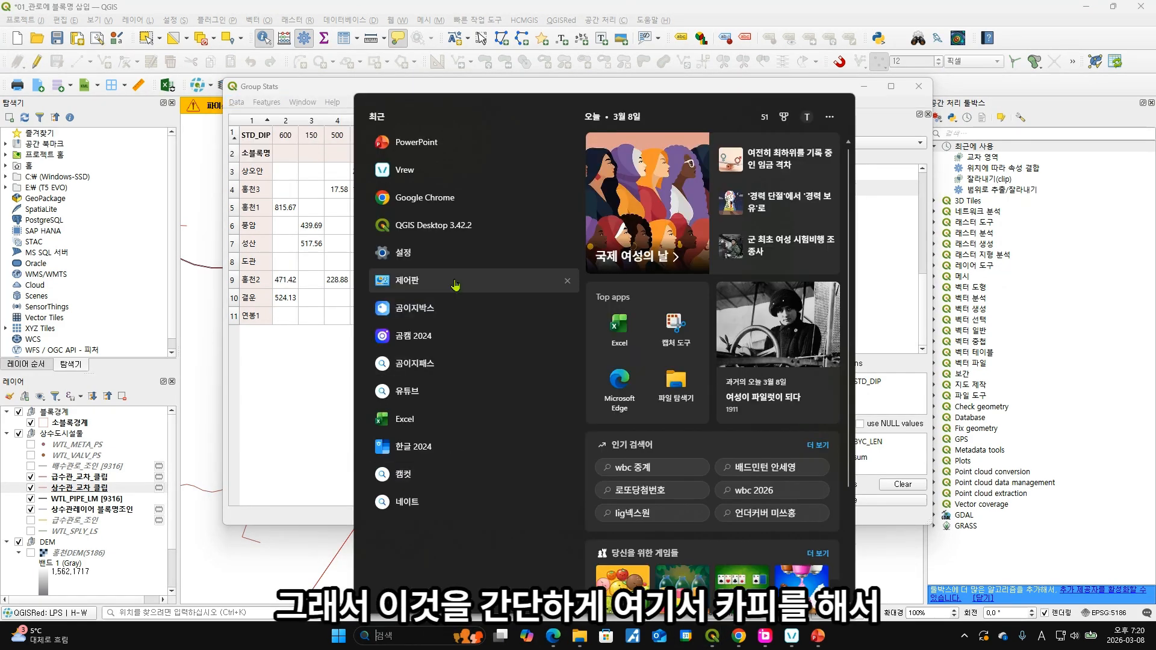
pyautogui.click(448, 422)
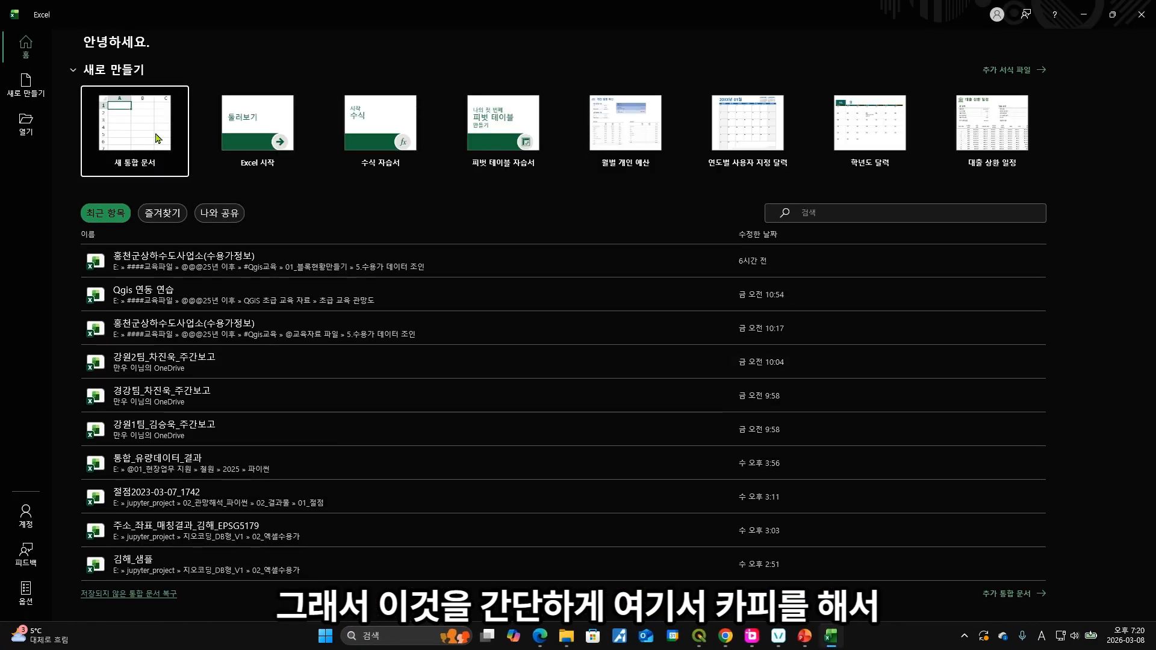
pyautogui.click(158, 138)
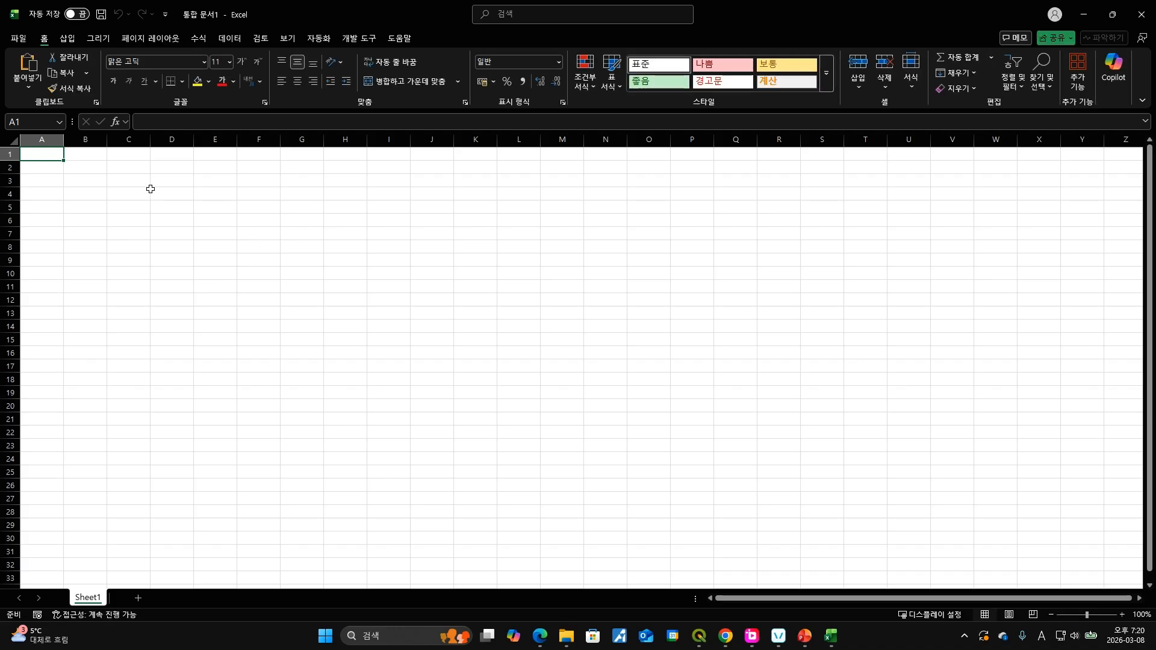
# Paste the copied length table into Sheet1 starting at cell A1
pyautogui.hotkey('ctrl', 'v')
pyautogui.click(329, 392)
pyautogui.moveTo(48, 154); pyautogui.dragTo(404, 288)
pyautogui.click(549, 223)
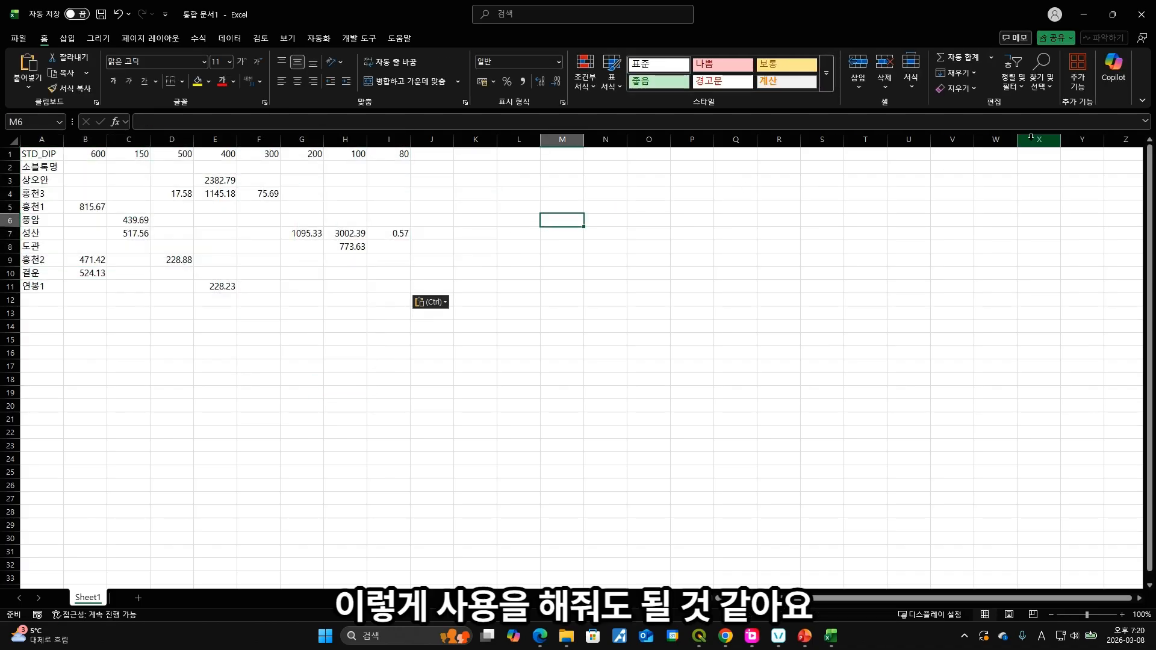